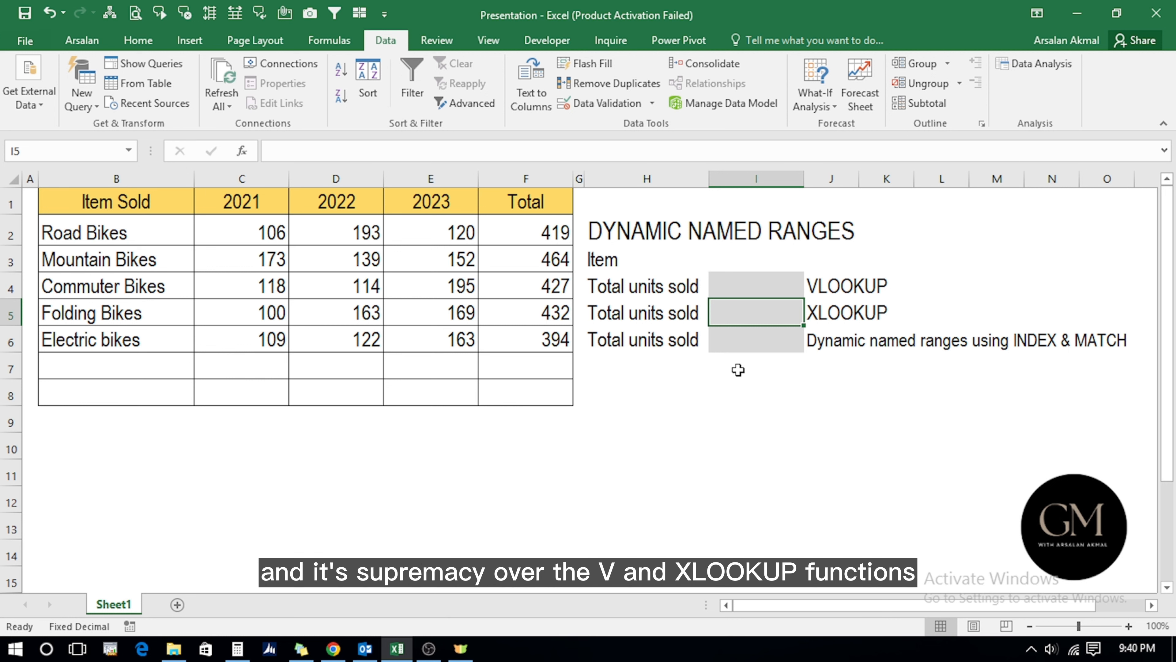
- Restrict the Item cell I3 to a list sourced from the item names in column B, including blank rows beneath them
key(Up)
key(Up)
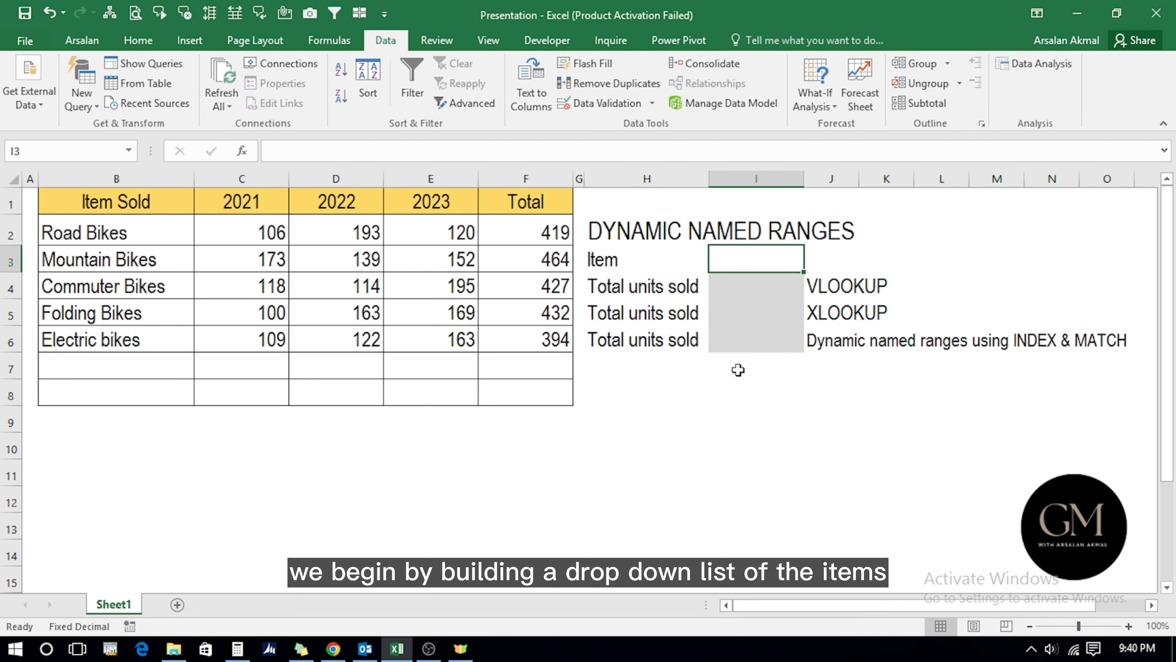
key(Left)
key(Right)
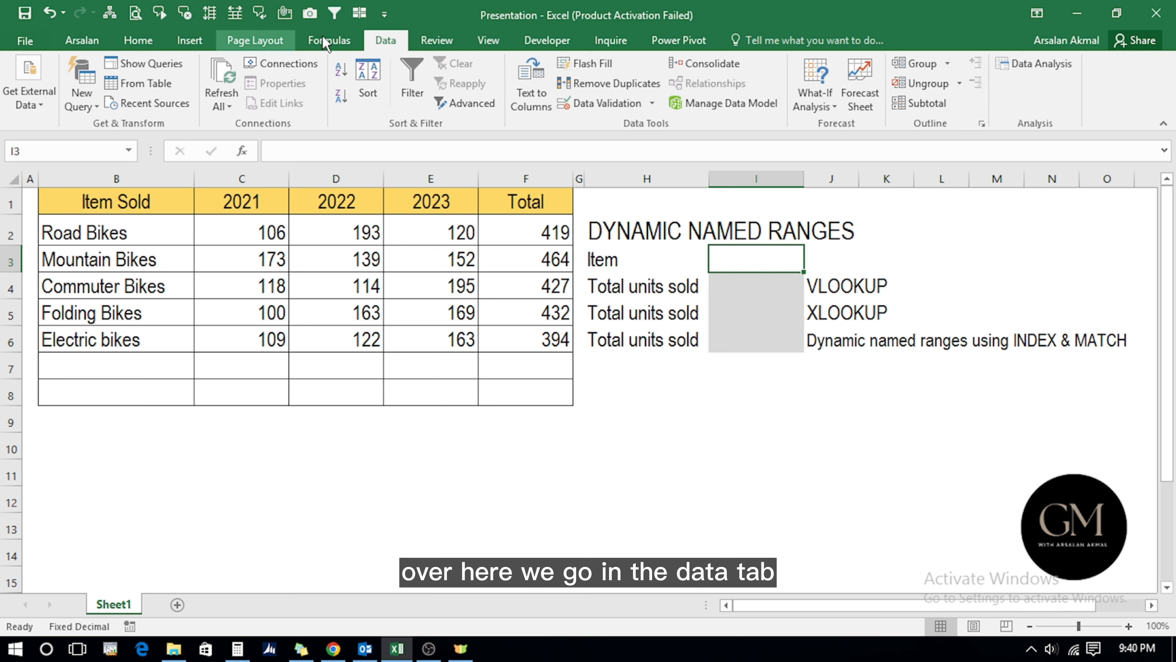
click(598, 106)
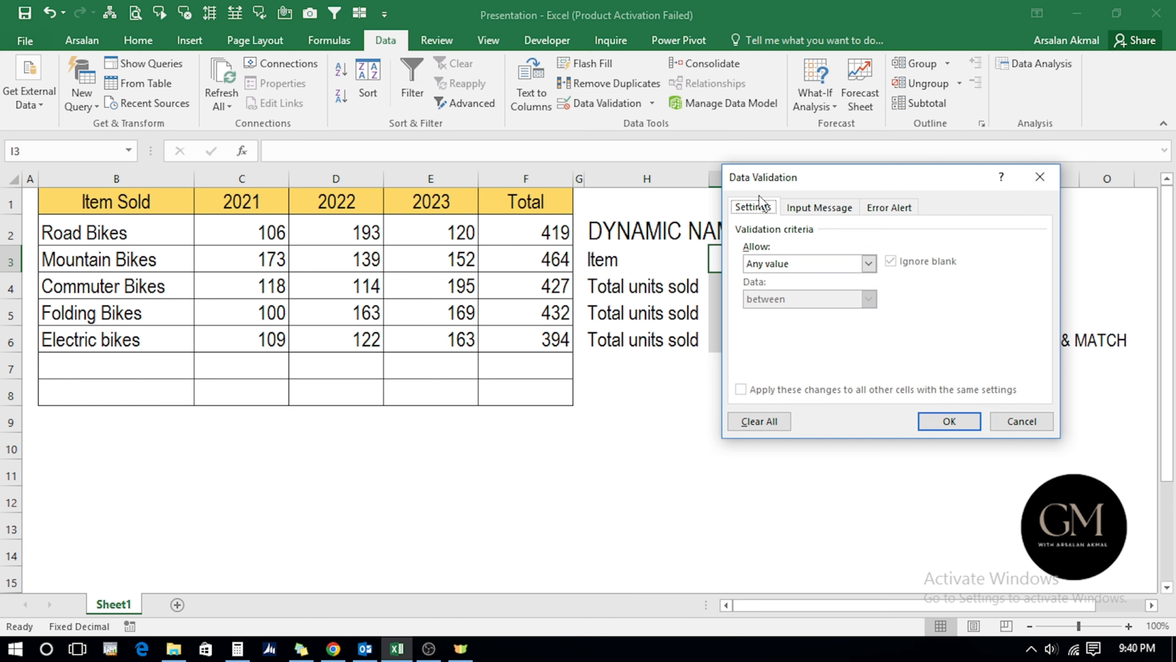
click(793, 263)
click(759, 313)
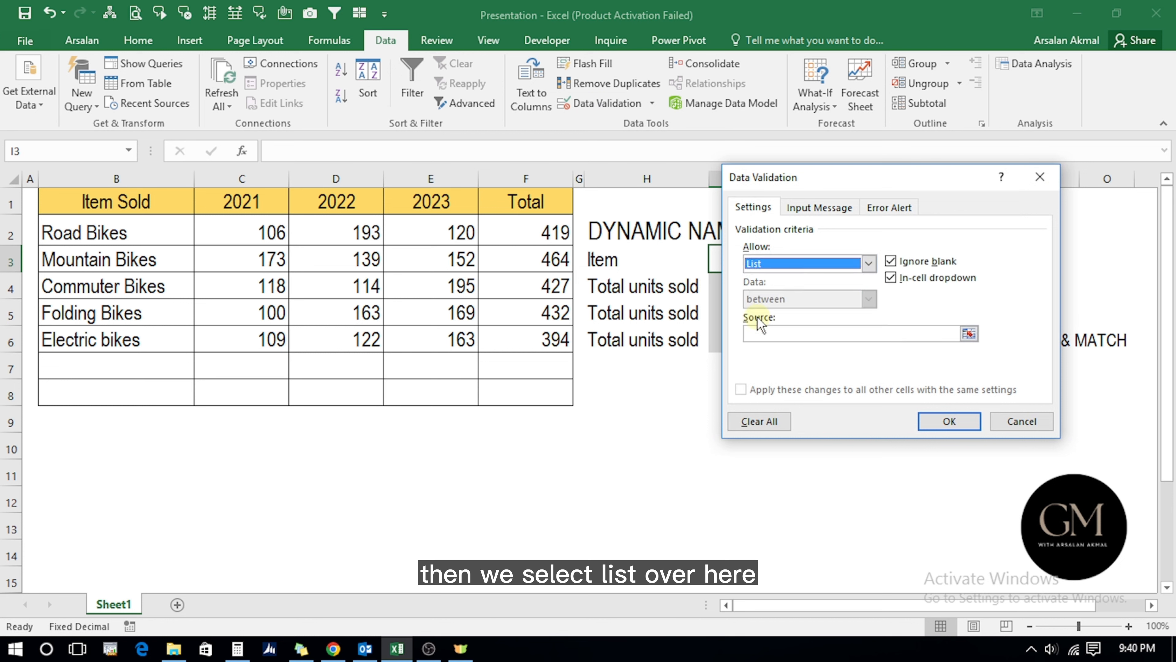
click(760, 334)
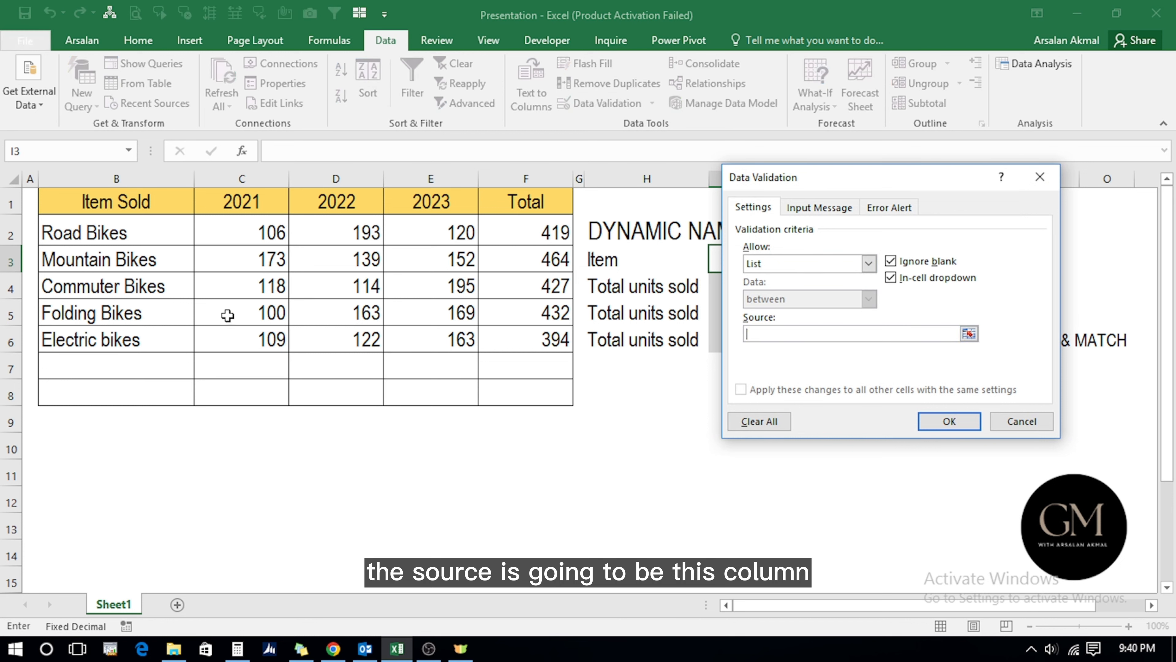
drag(78, 229, 74, 503)
- Give the validation's input message for I3 the title "Item Name"
click(811, 209)
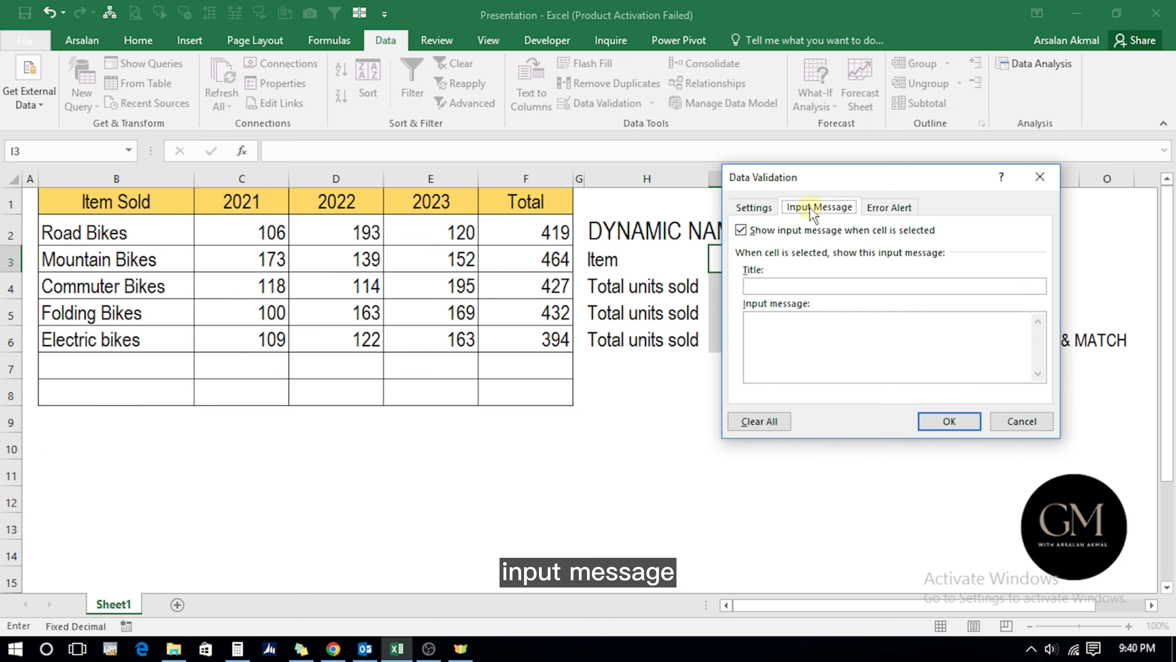
click(773, 284)
drag(824, 176, 758, 338)
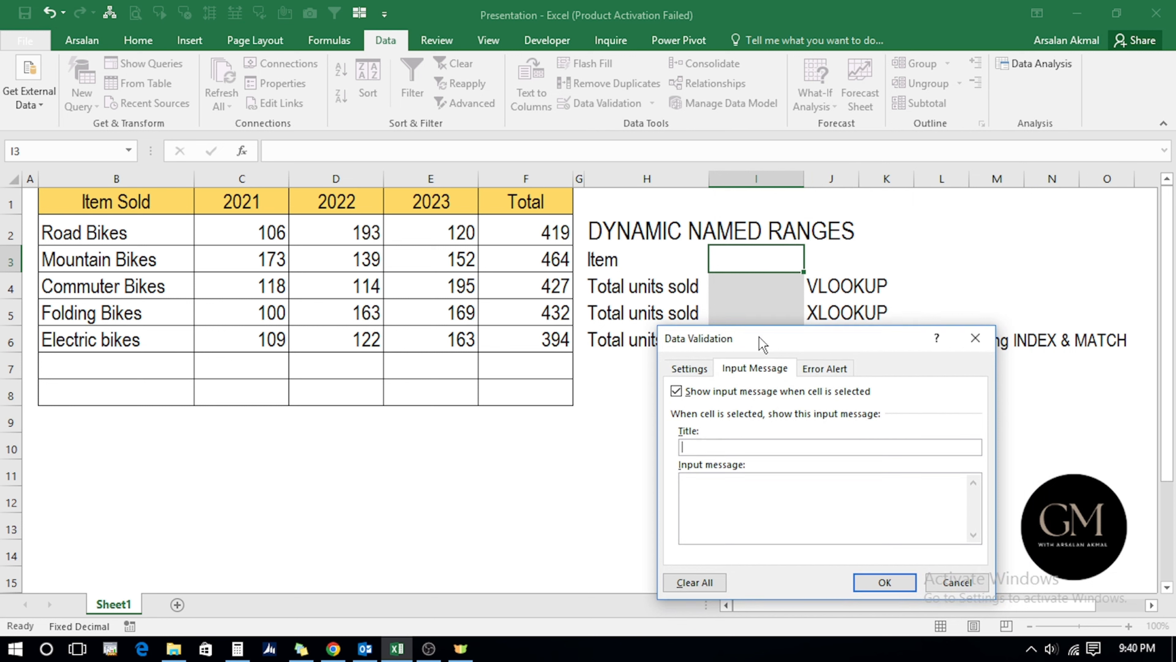
text(Item Name)
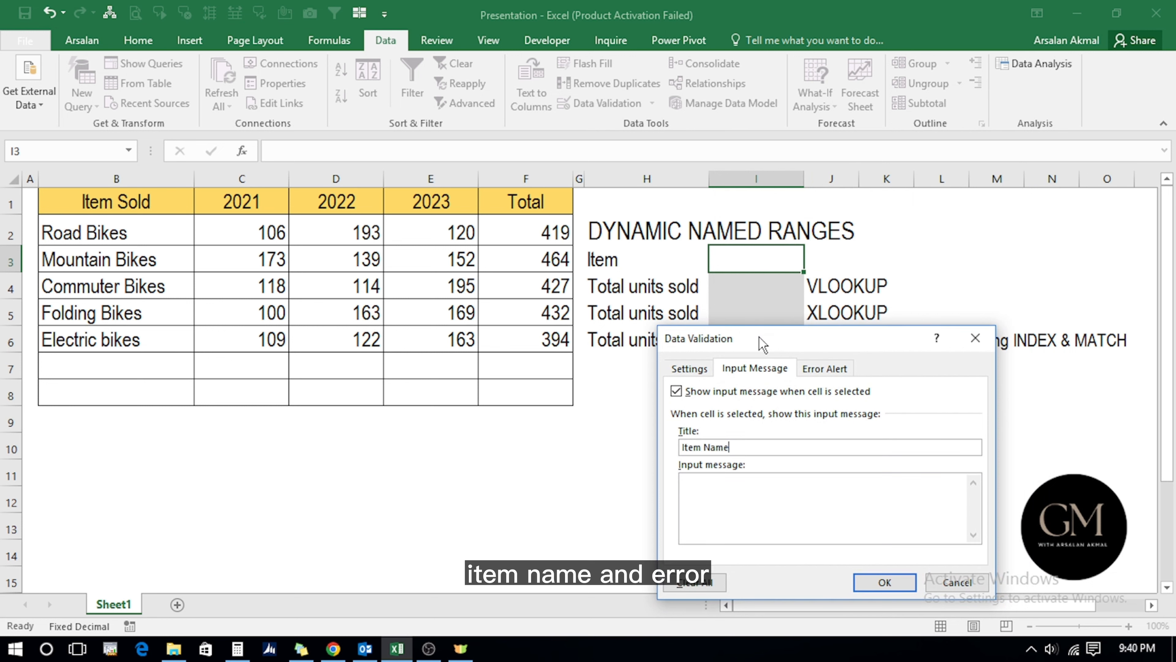
- Add a Stop error alert titled "Error!" with the message "Item not found" and apply the validation to I3
click(839, 369)
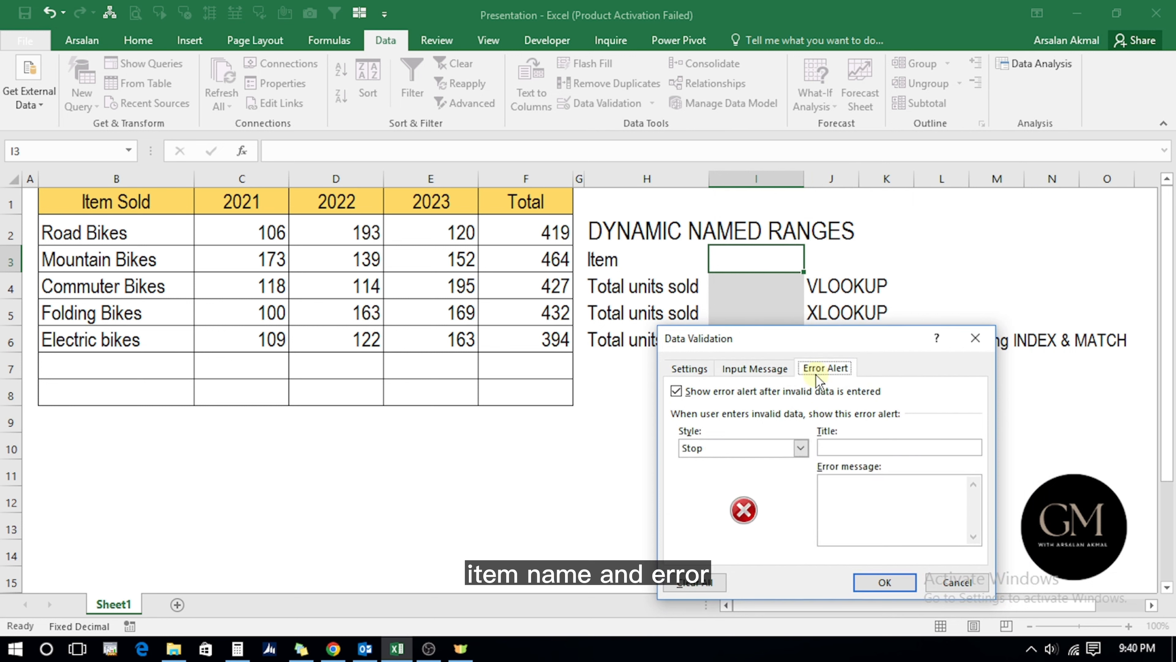
click(845, 447)
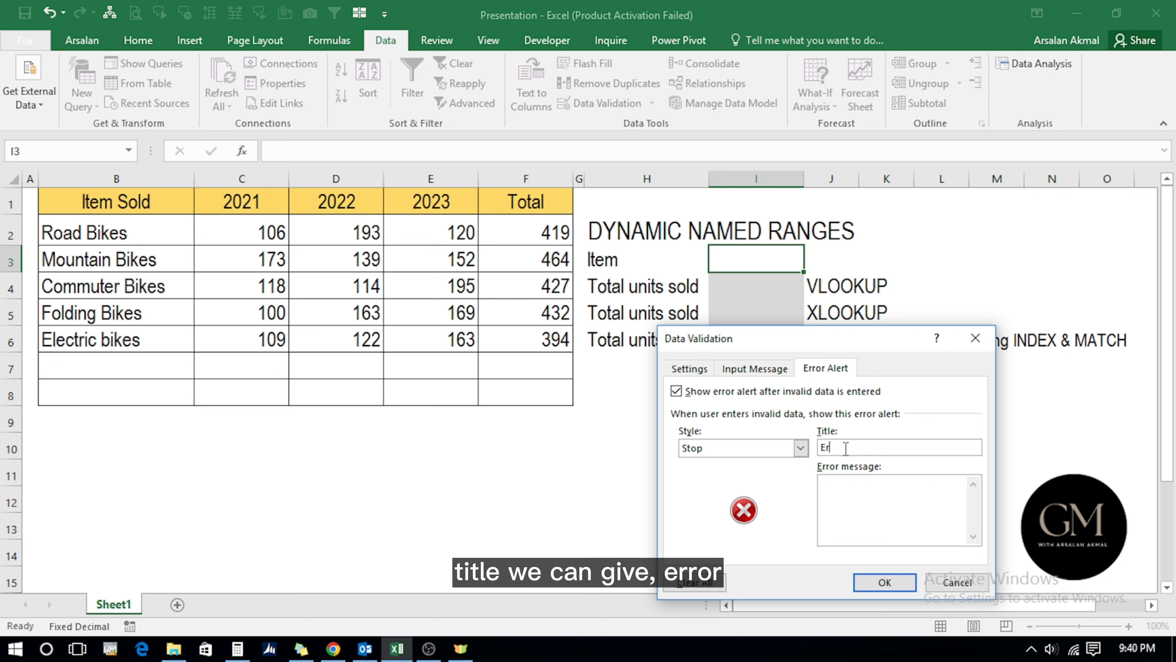
text(Error!)
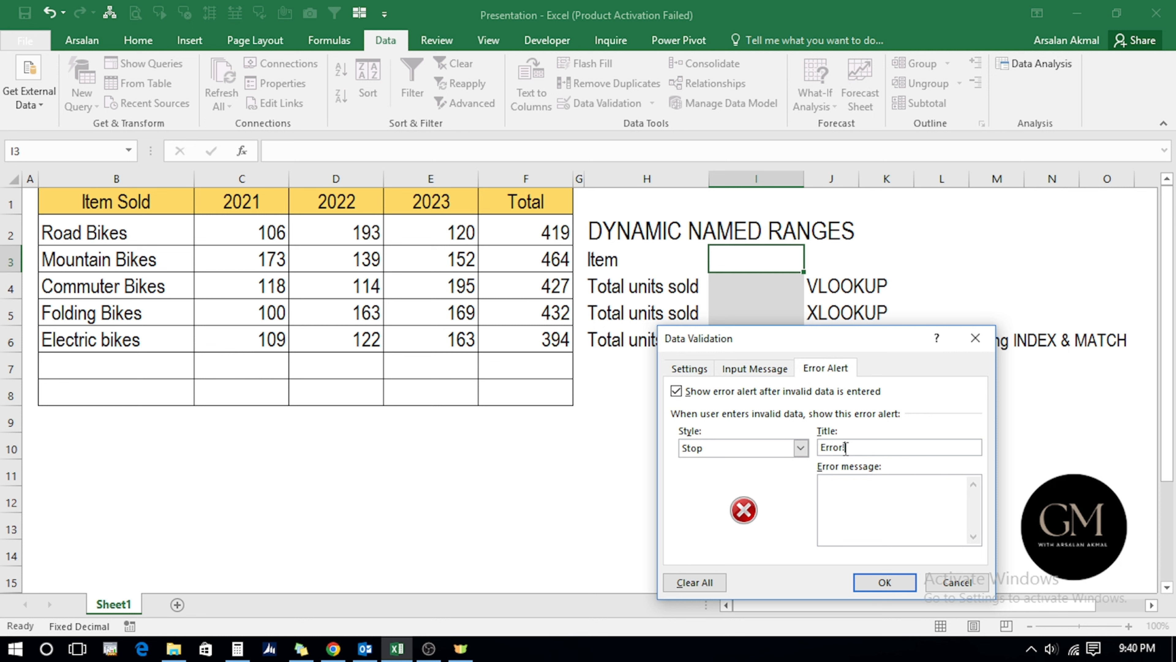
click(861, 494)
text(Item no)
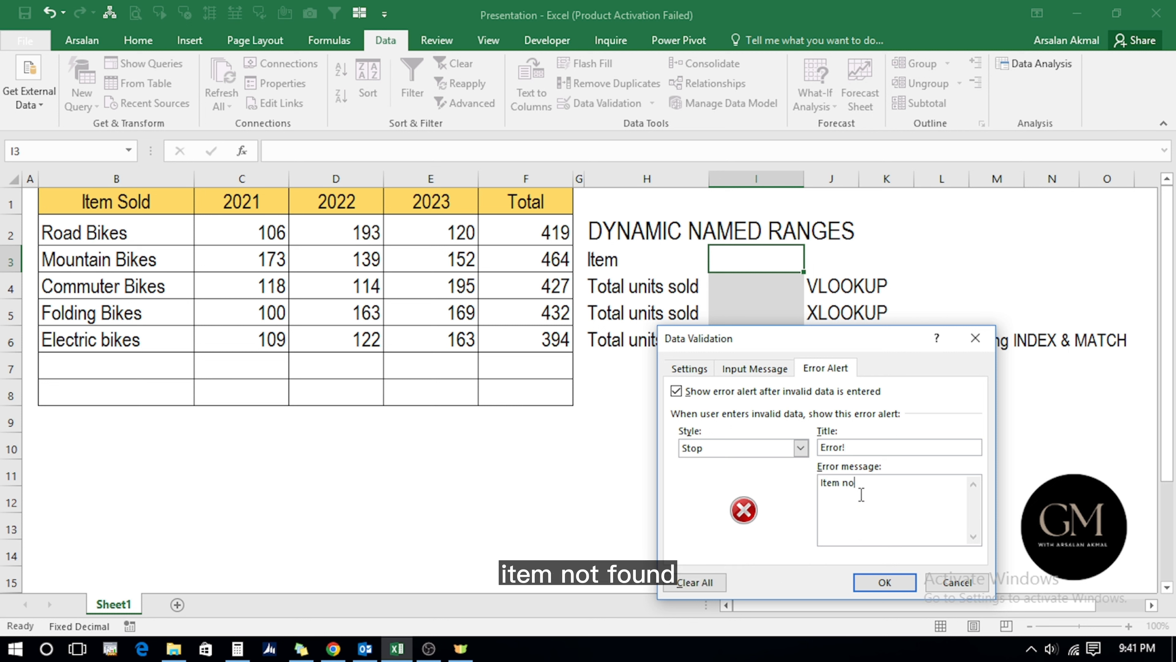
text(t found)
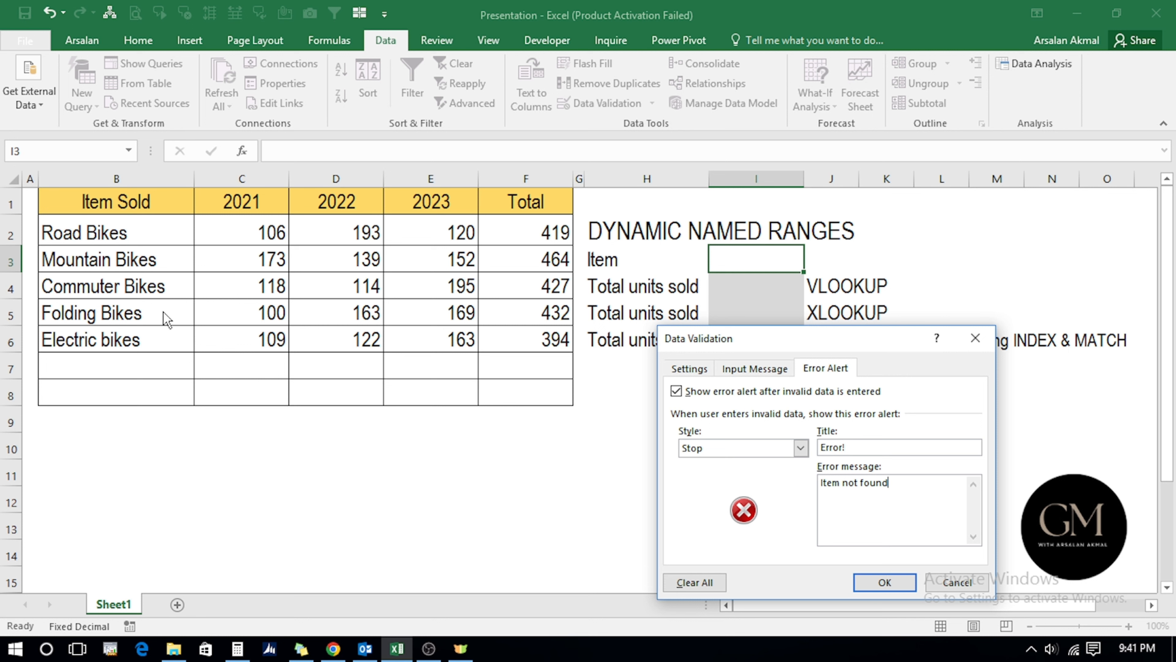
click(873, 582)
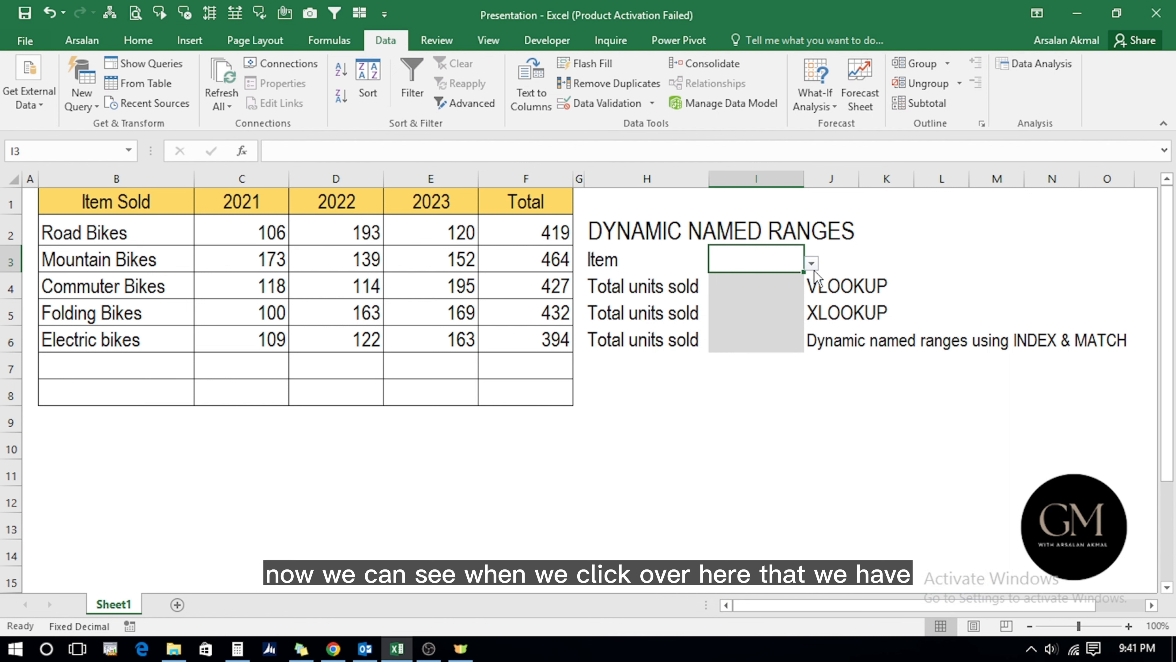
- Test the drop-down list in I3 by checking its entries, adding "Women Bikes" in B7 and reopening the list
click(813, 263)
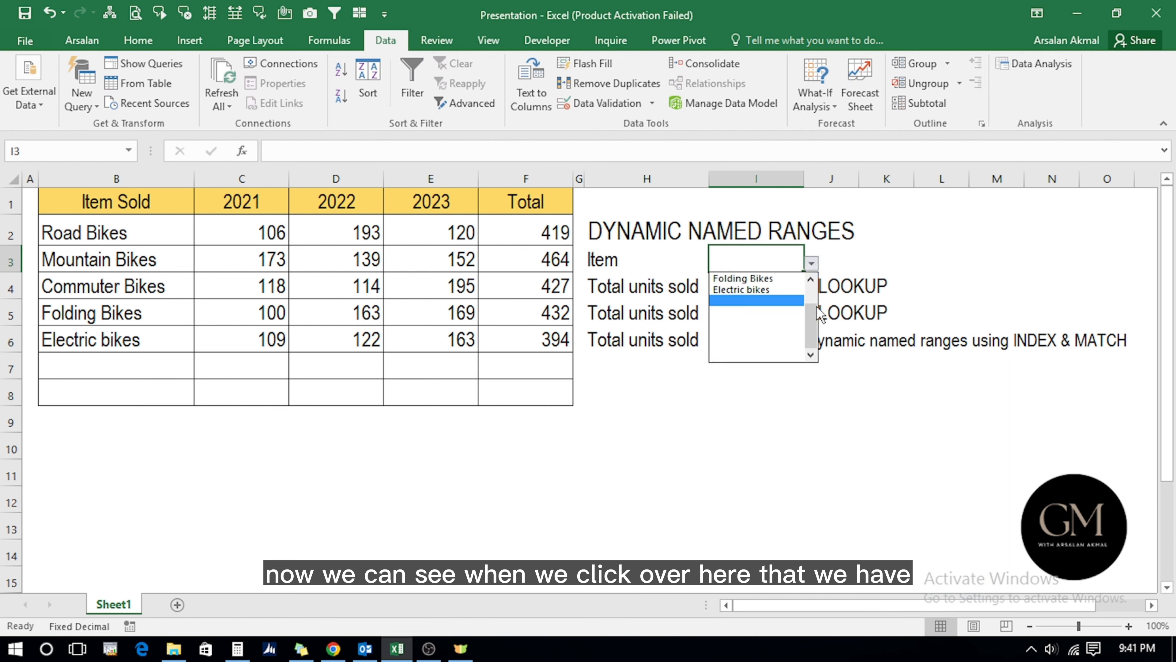
scroll(816, 321, up, 1)
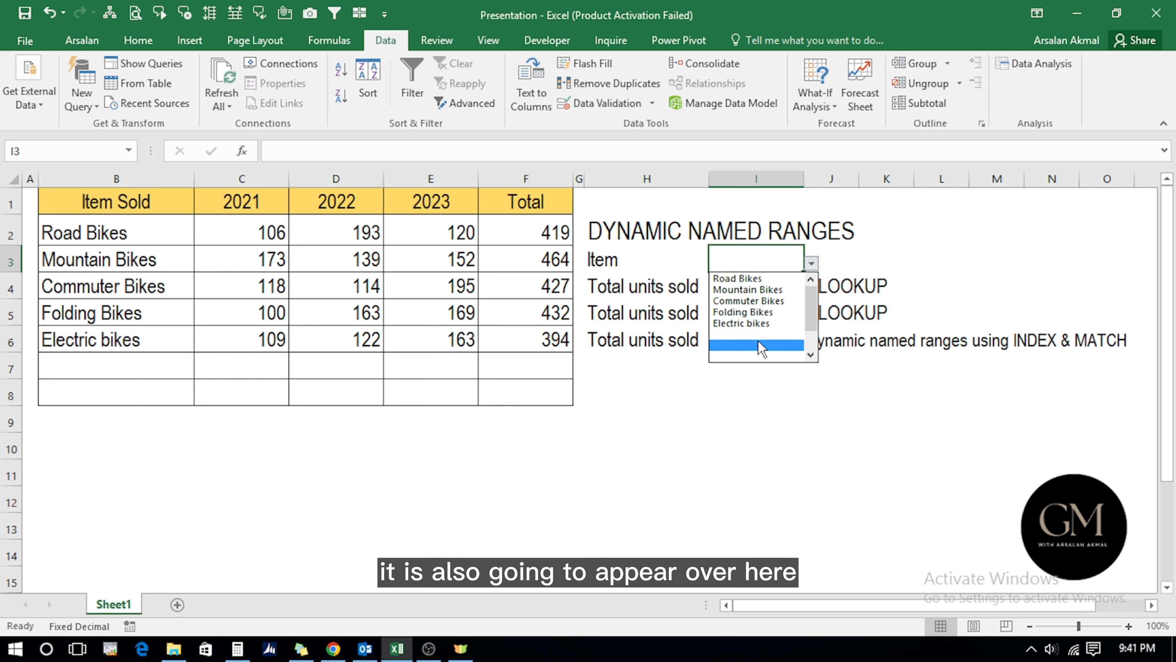
click(82, 356)
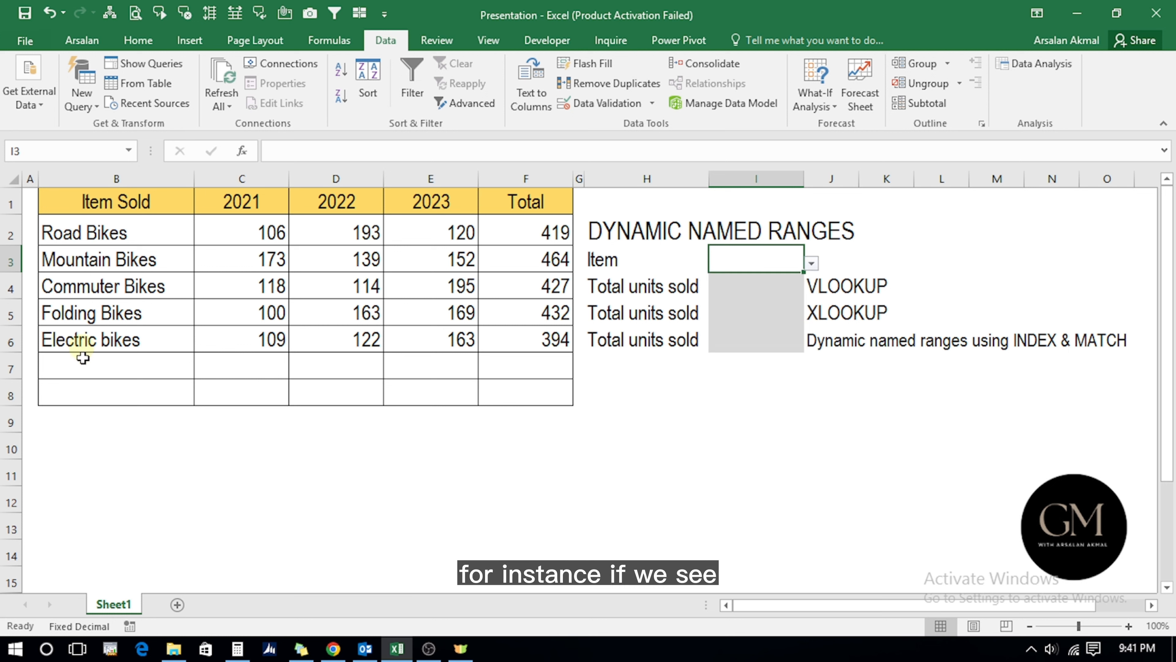
click(82, 357)
text(Women)
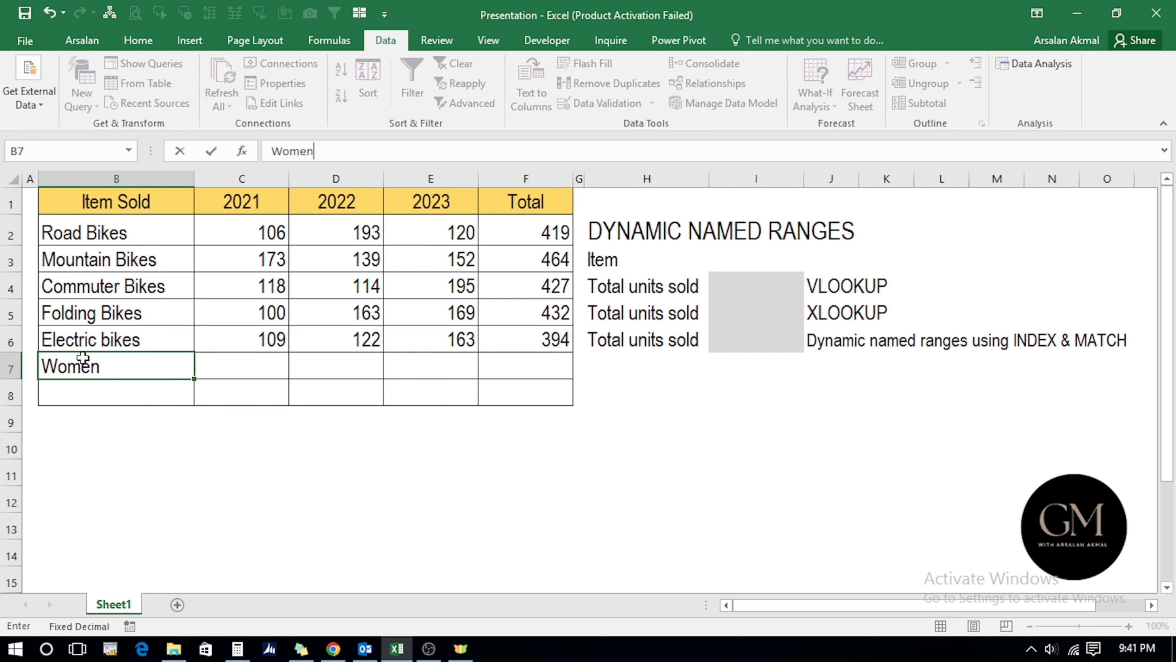
text( Bikes)
key(Tab)
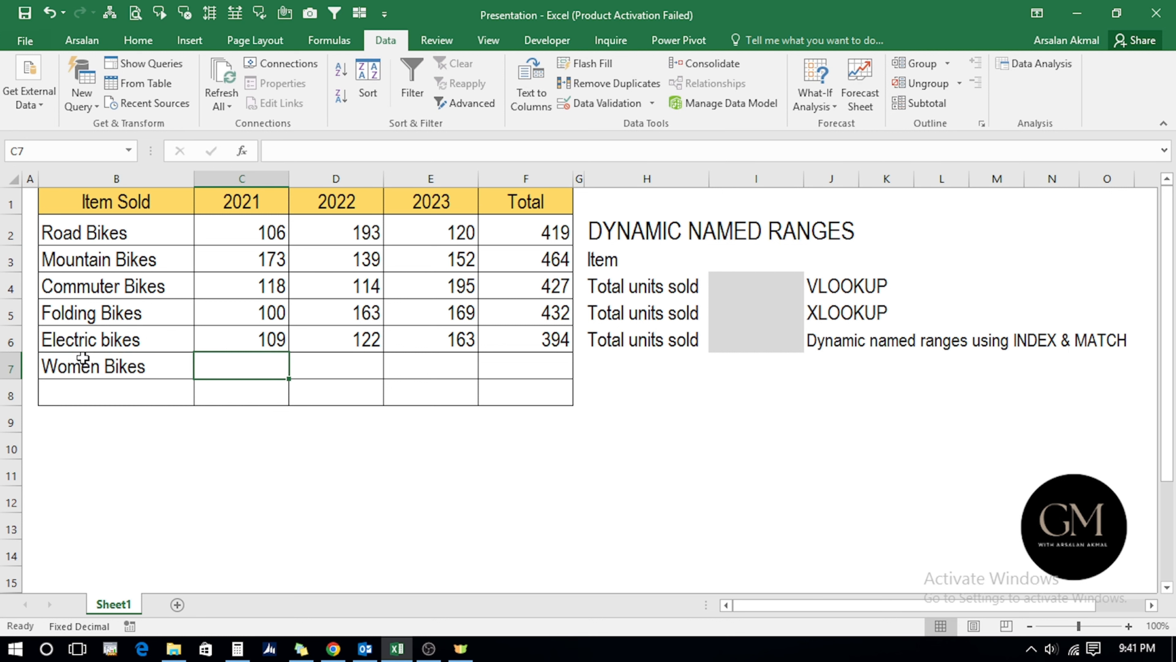
click(738, 258)
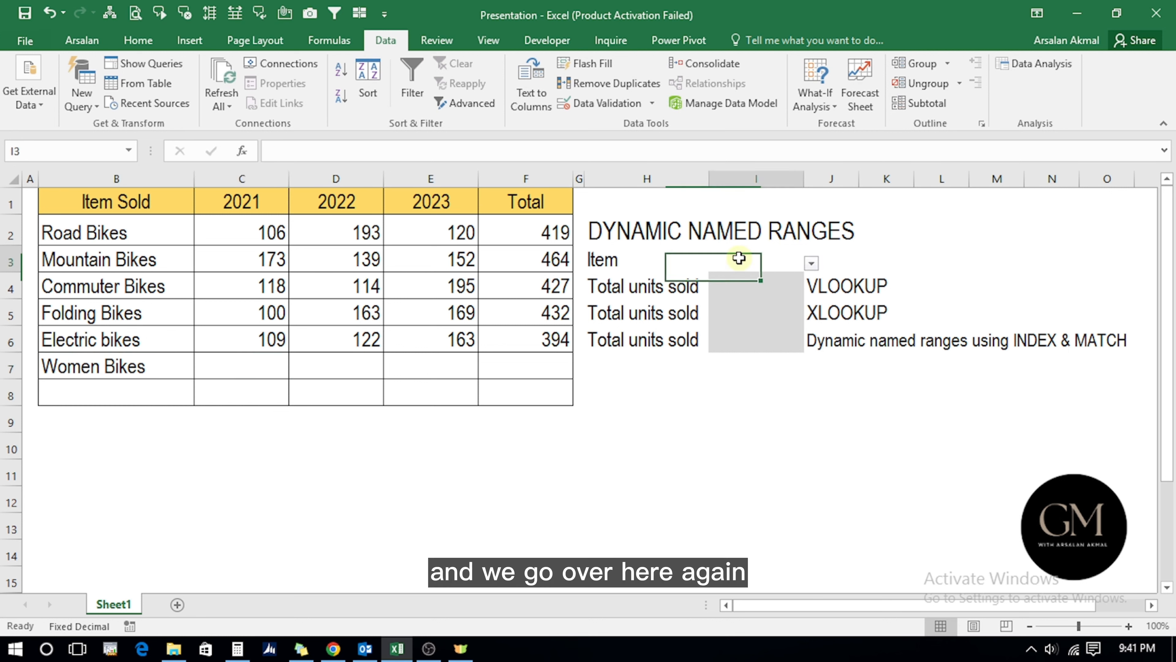
click(812, 266)
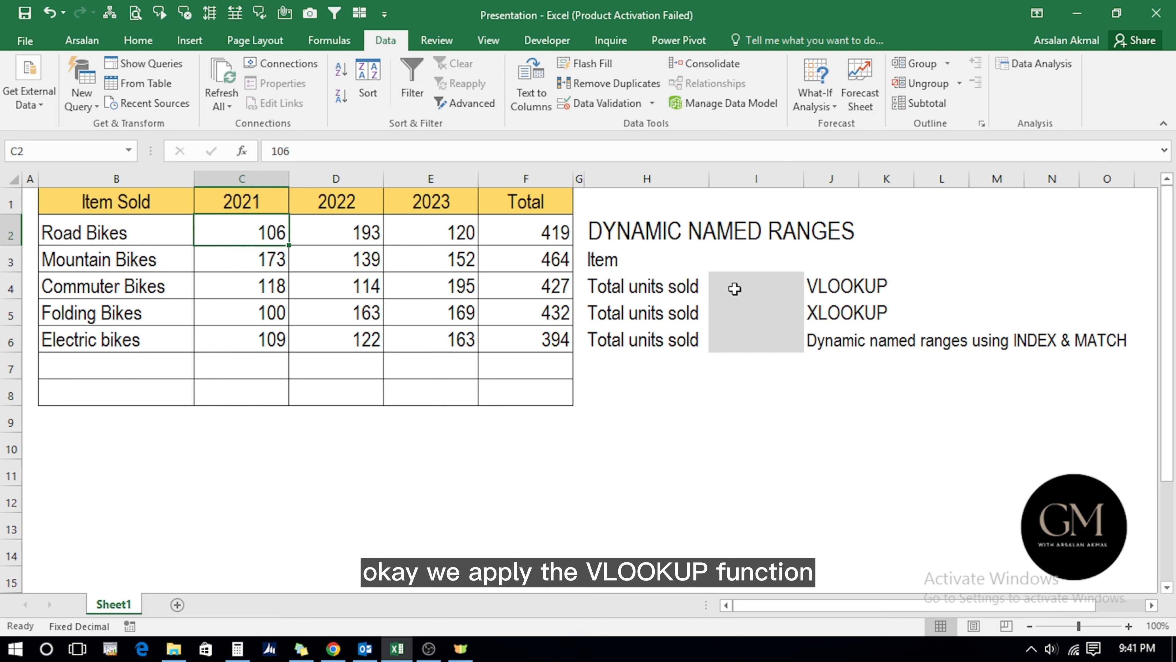
- Start a VLOOKUP formula in I4 using the Item cell I3 as the lookup value
click(735, 288)
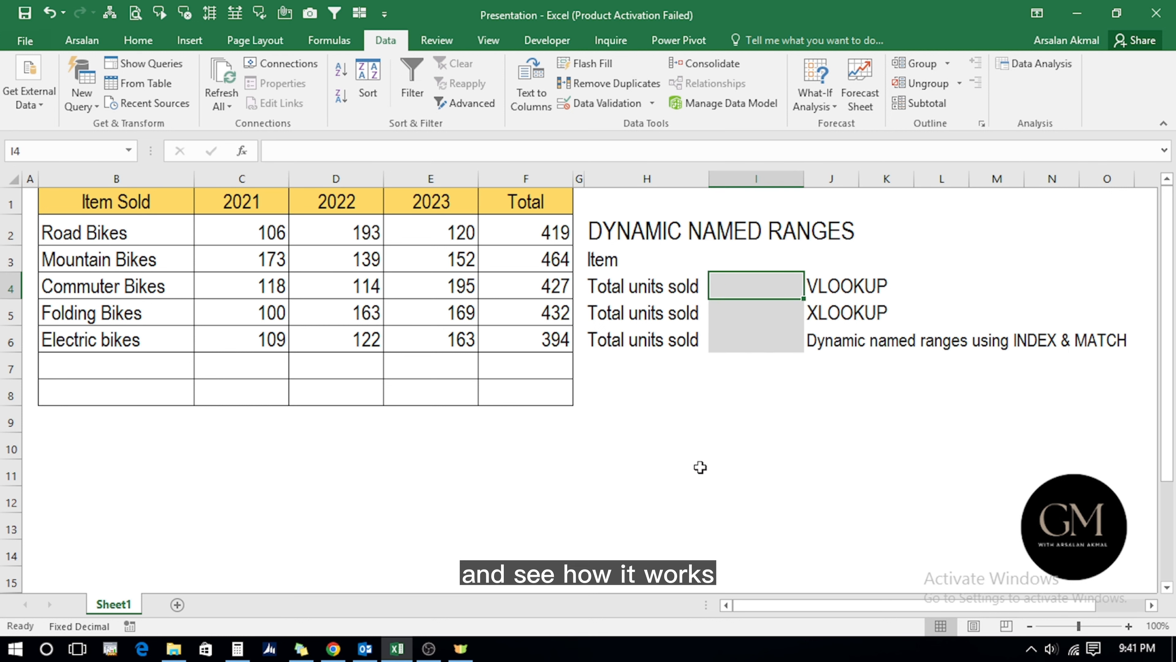
text(+vl)
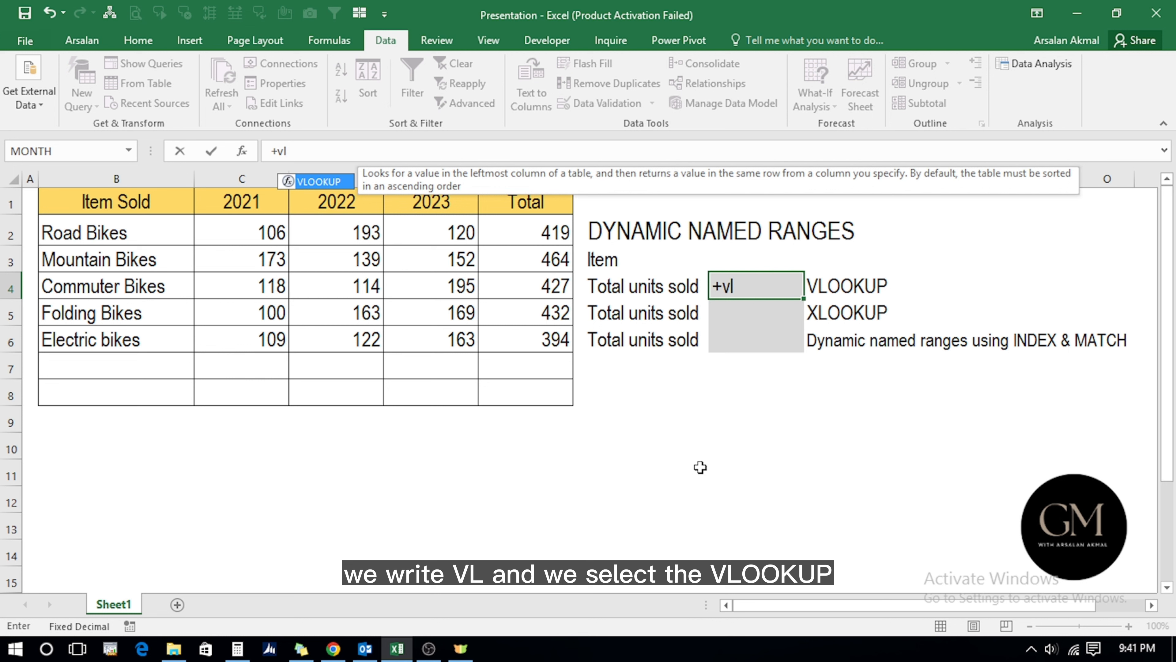
double_click(316, 184)
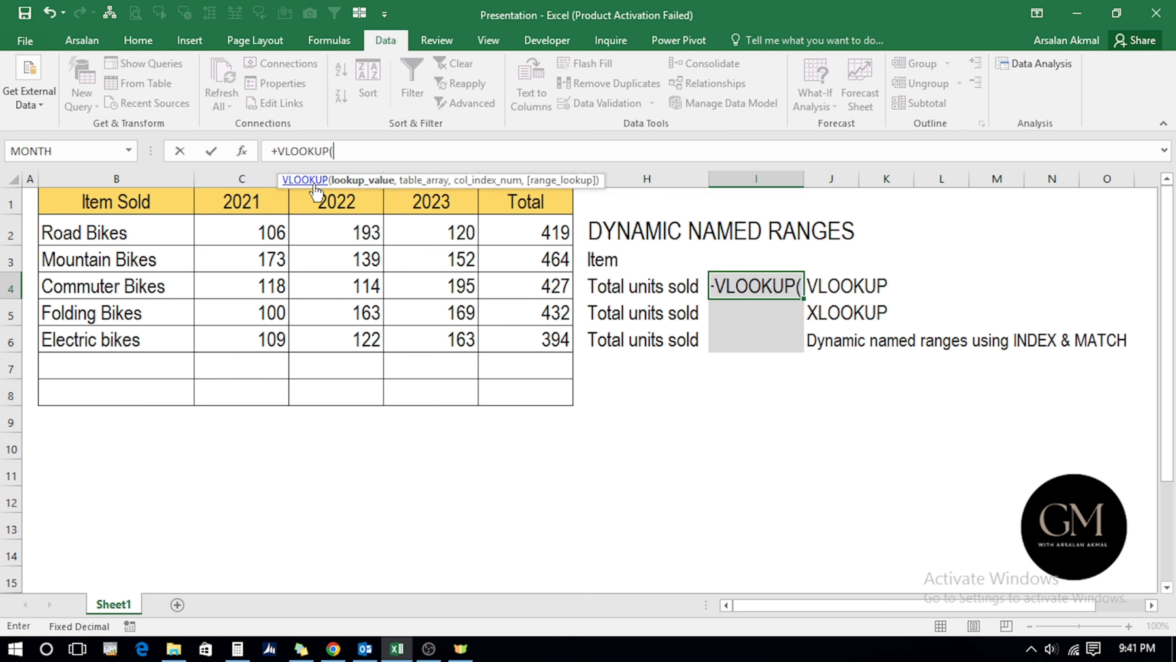
click(741, 261)
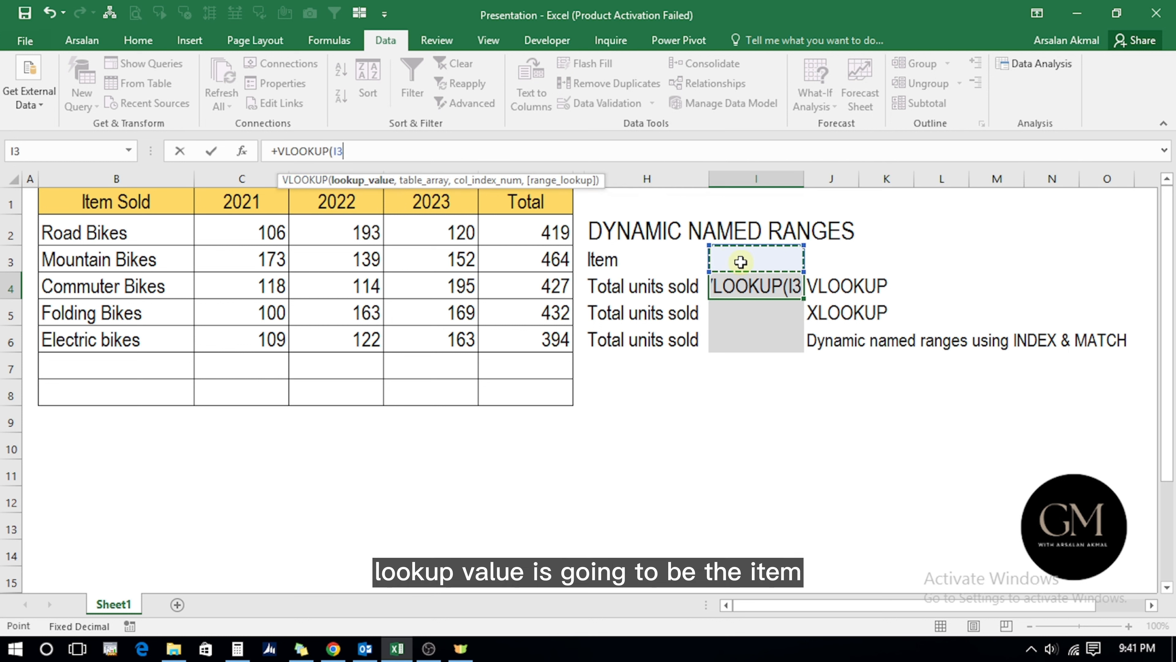
text(,)
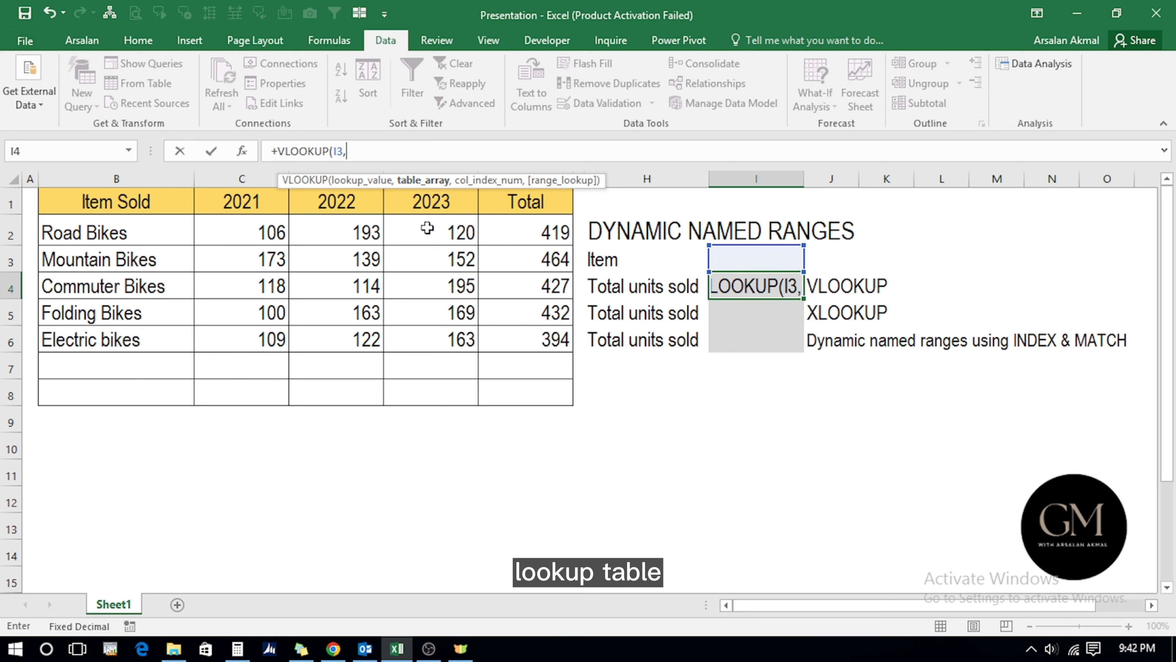
- Set the VLOOKUP table array to the filled sales rows B2:F6, from Road Bikes through the Electric bikes total
click(77, 231)
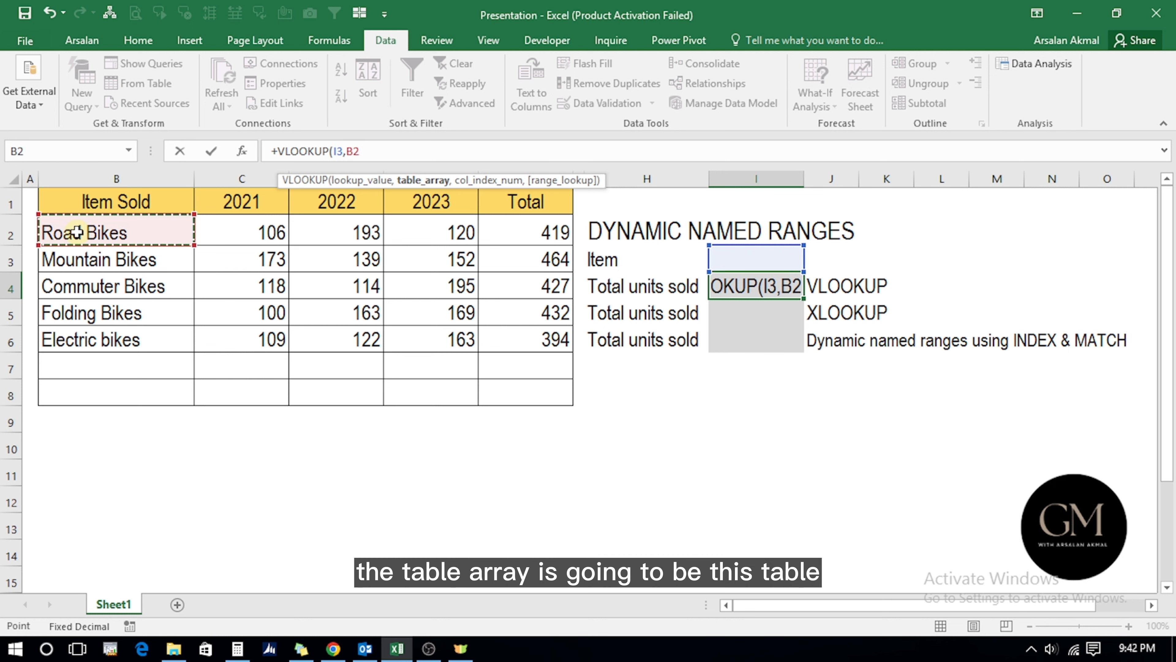
key(shift+Right)
key(shift+Right)
key(shift+Right)
key(shift+Right)
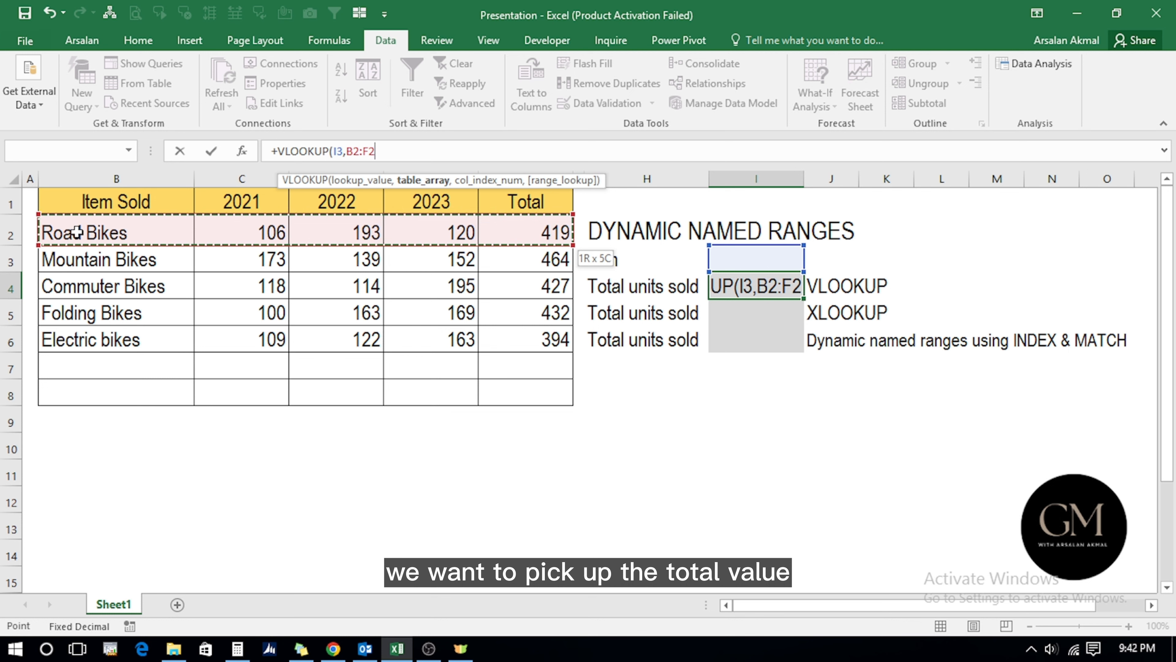
key(shift+Down)
key(shift+Down)
key(shift+Down)
key(shift+Down)
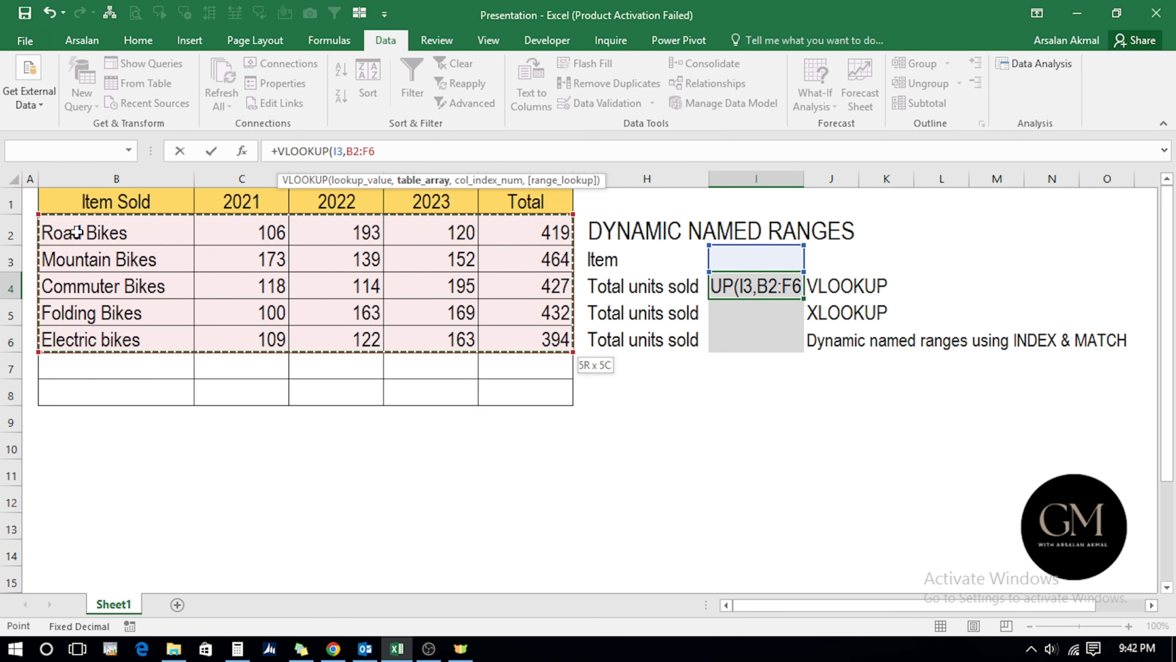
text(,)
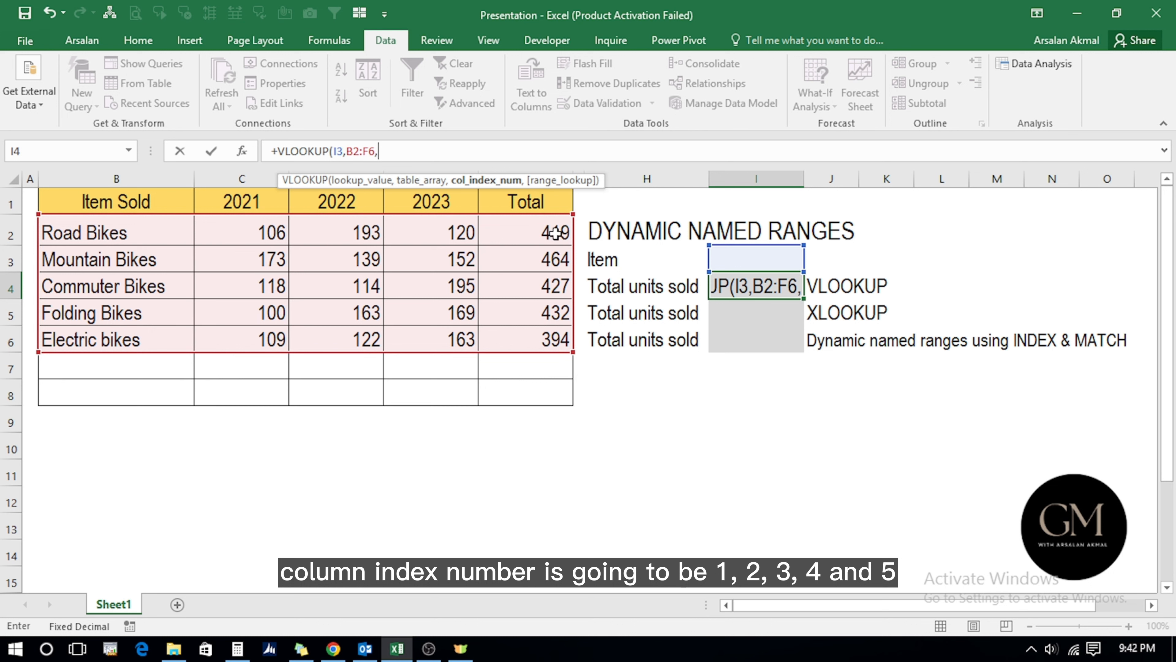
- Complete the VLOOKUP in I4 with column index 5 and FALSE for an exact match, and enter the formula
text(5)
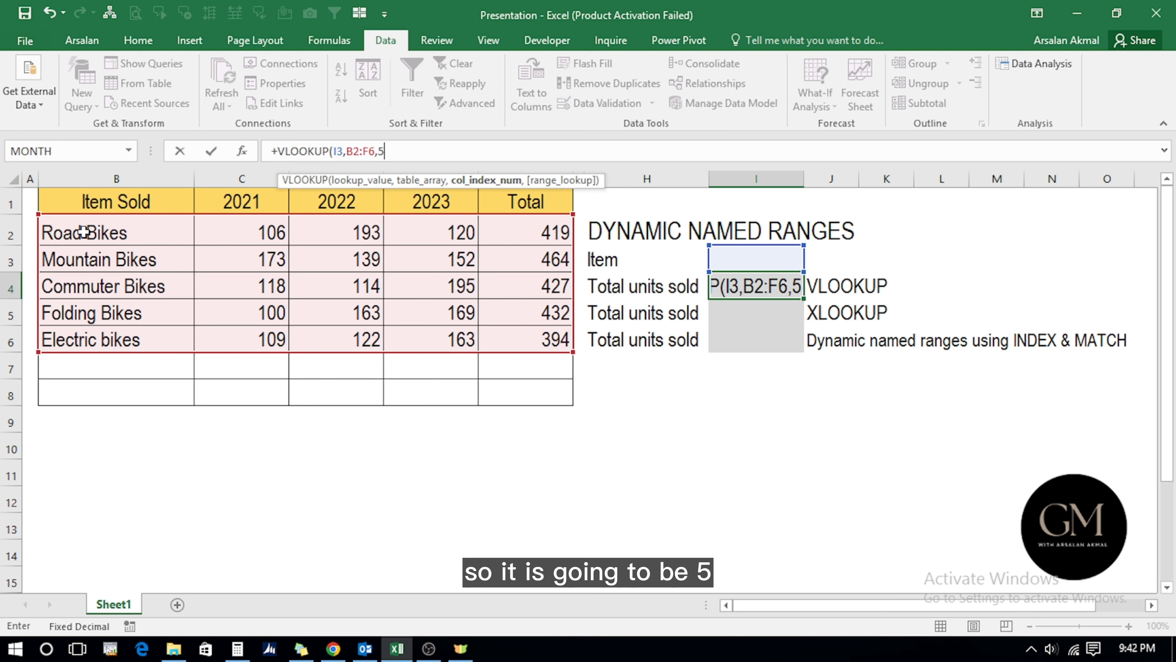
text(,)
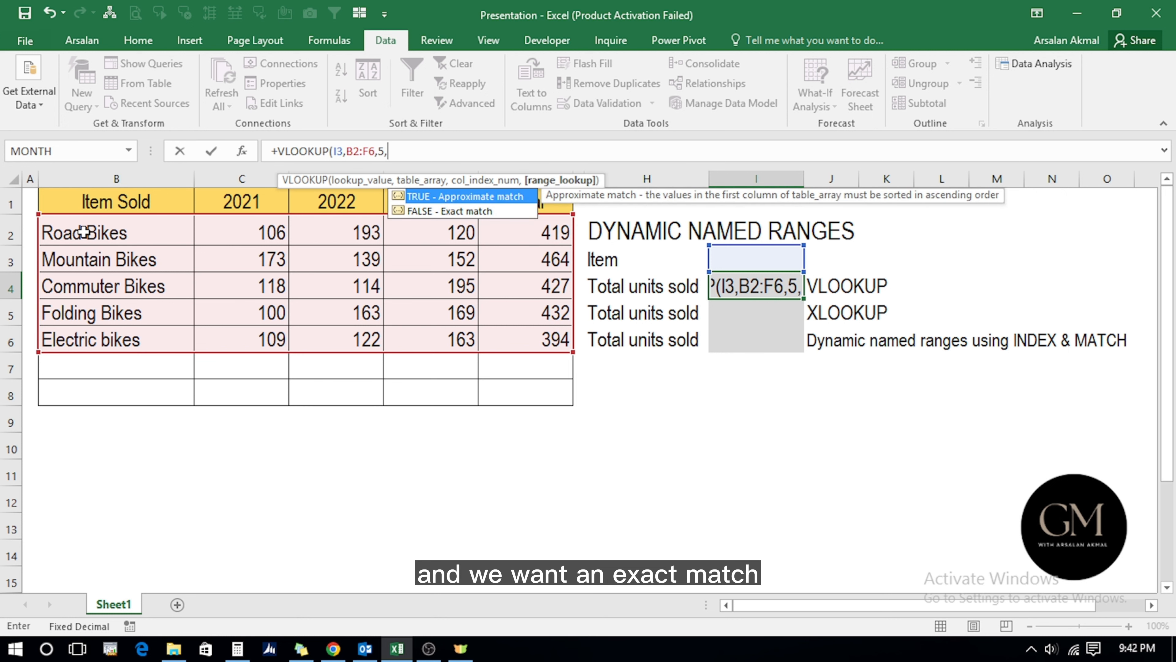
click(424, 212)
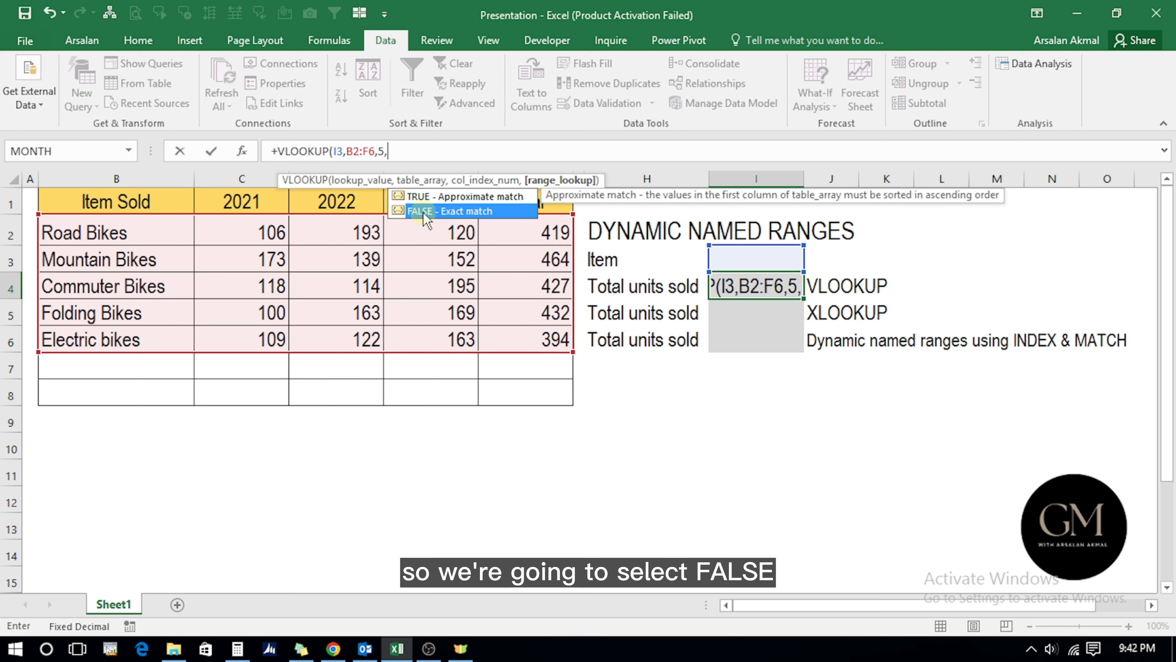
double_click(423, 212)
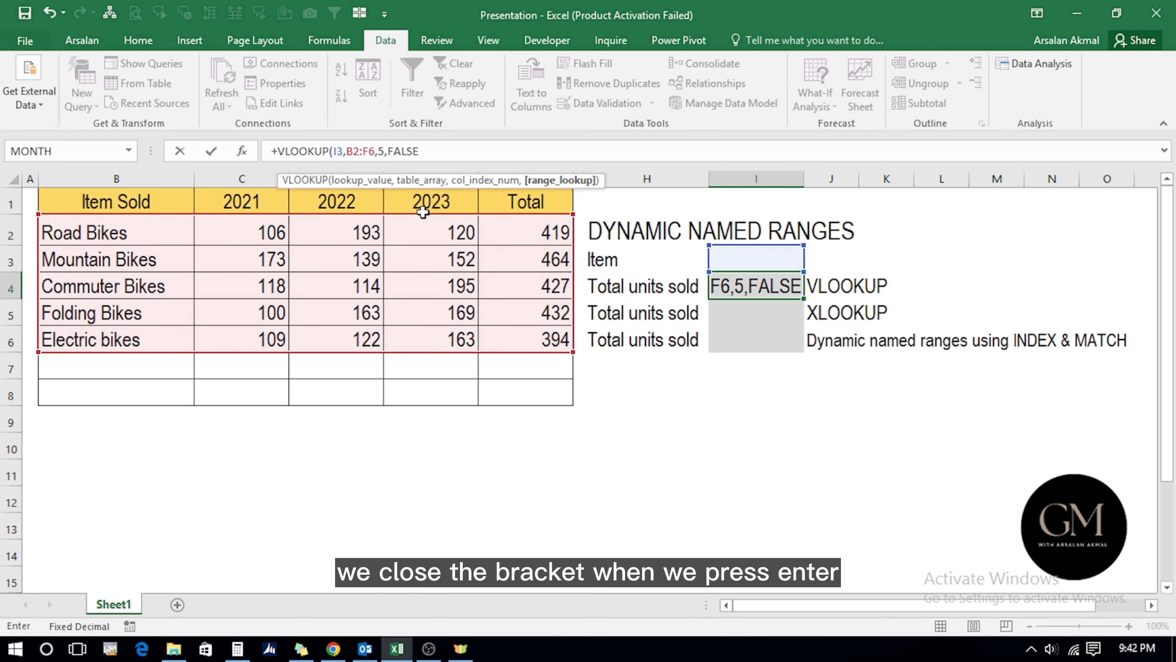
text())
key(Return)
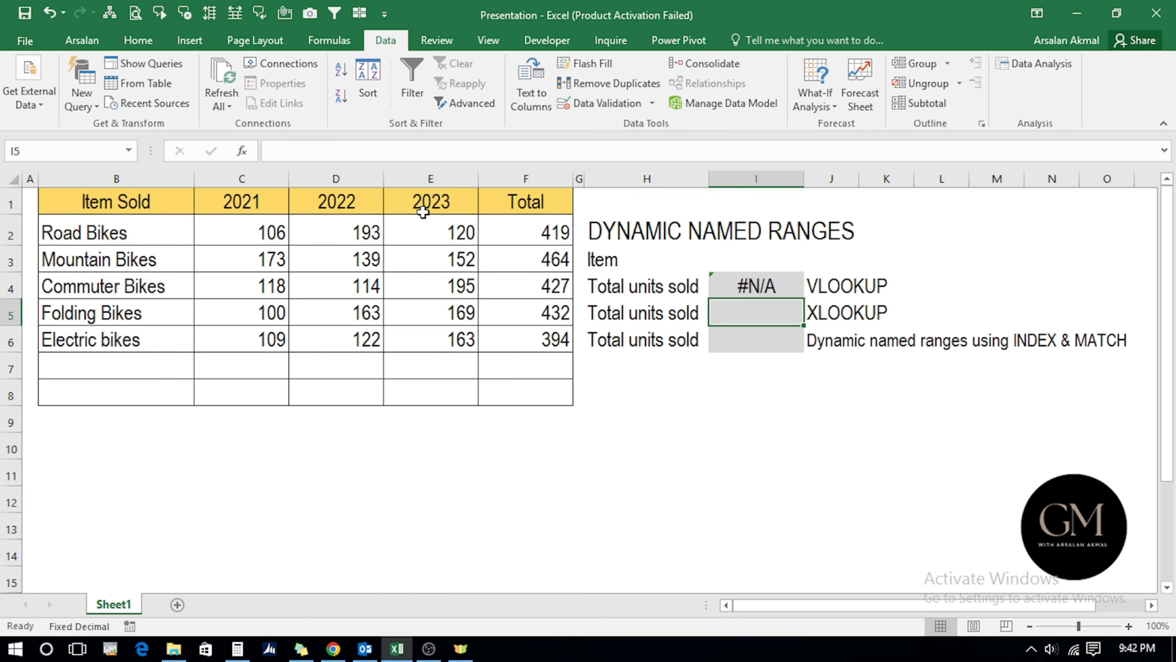
- Choose Road Bikes as the Item in I3 and compare the VLOOKUP result in I4 with the Road Bikes total in F2
key(Up)
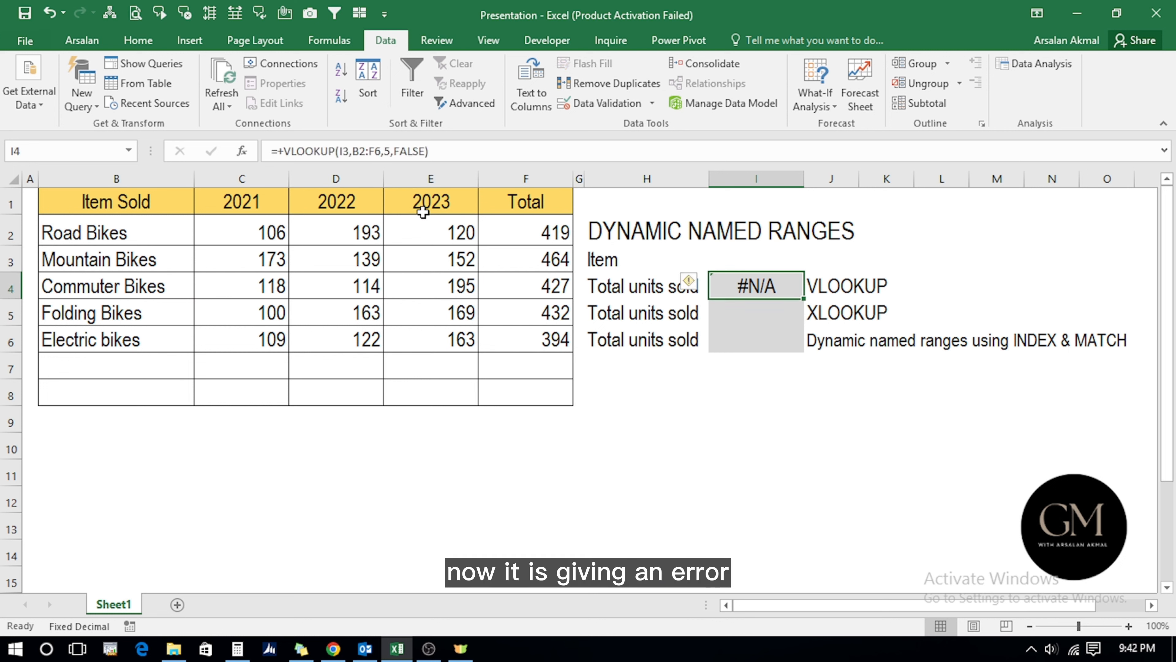
key(Up)
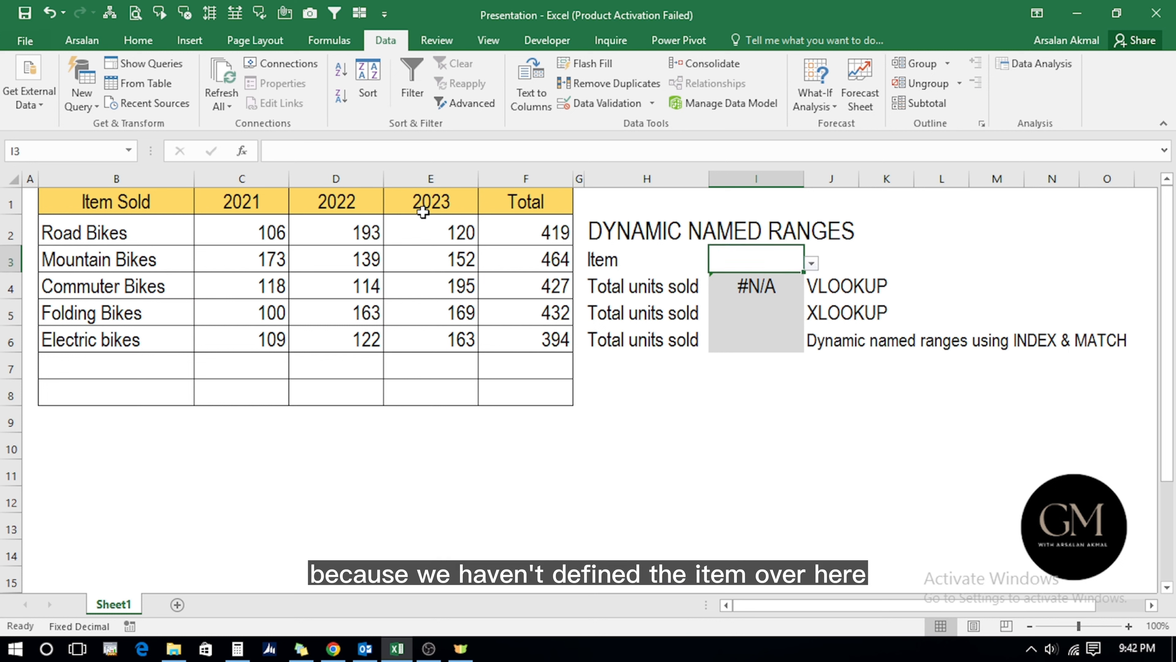
click(811, 263)
scroll(812, 291, up, 3)
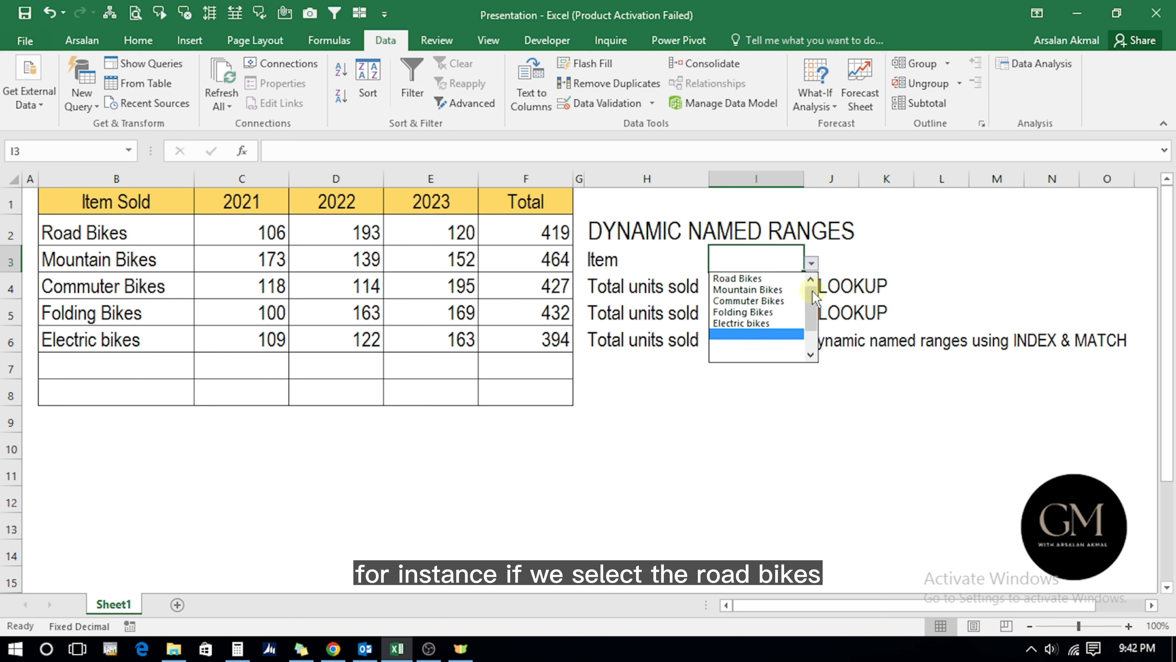
click(754, 279)
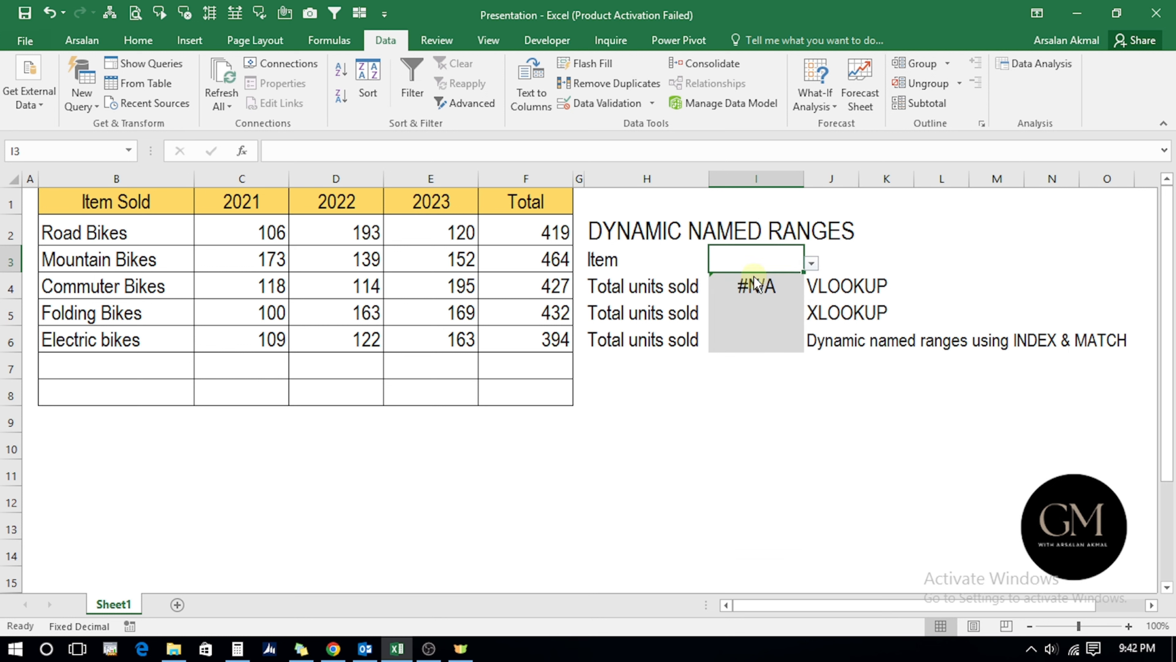
click(749, 286)
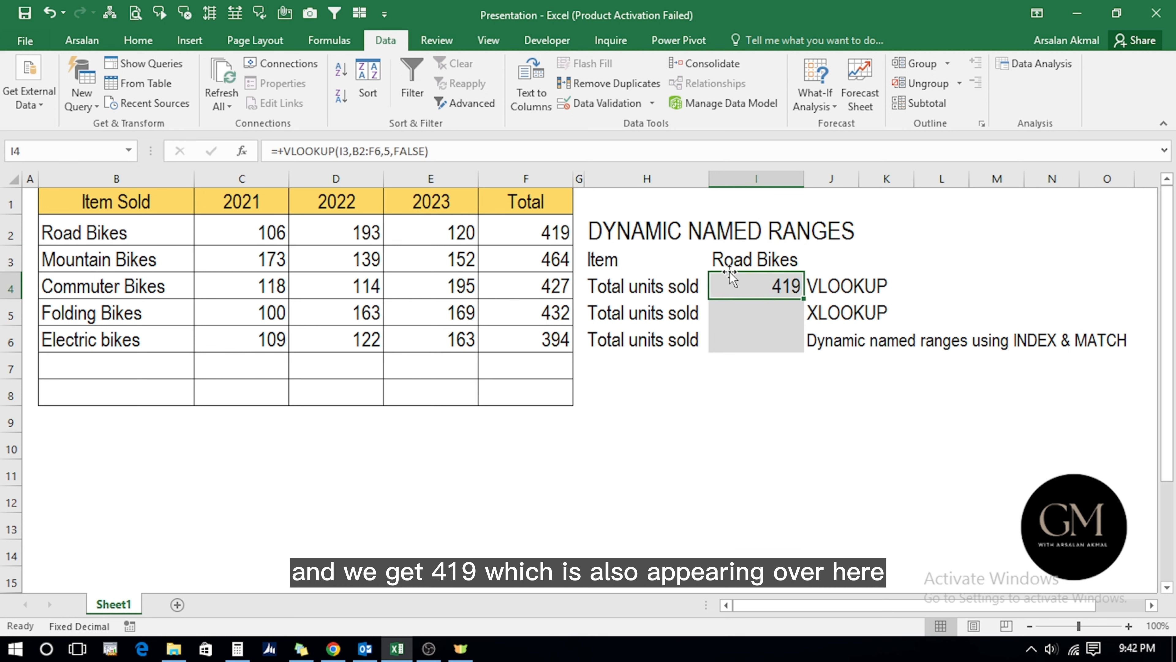
click(519, 231)
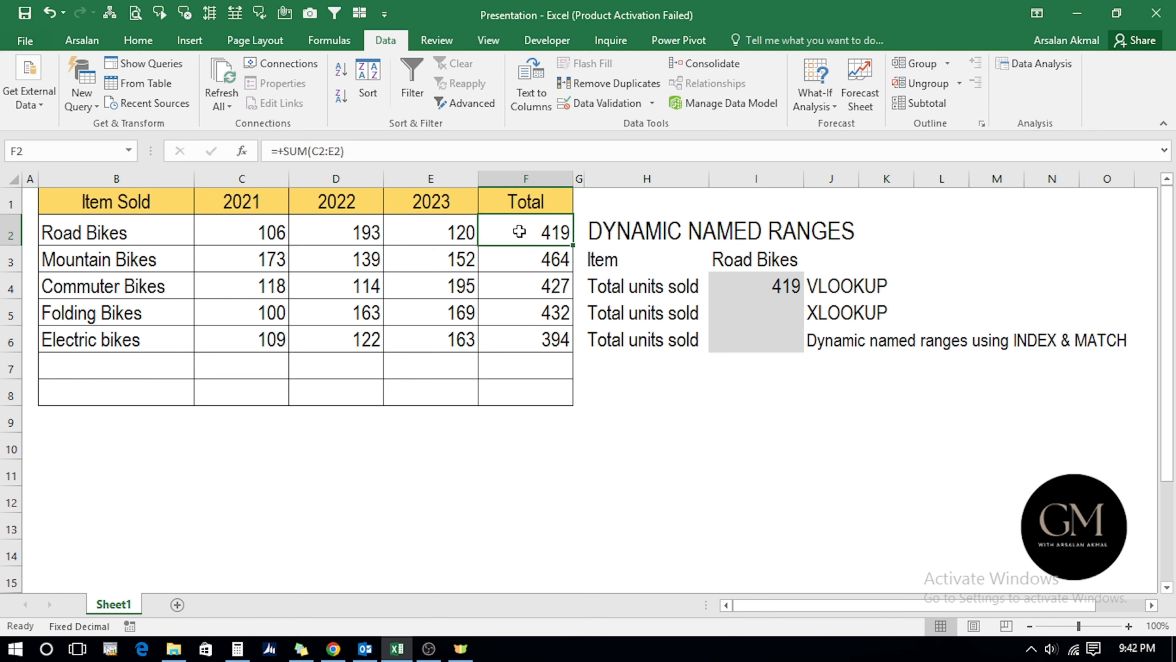
- Start an XLOOKUP formula in I5 with I3 as the lookup value and the item names B2:B6 as the lookup array
click(767, 309)
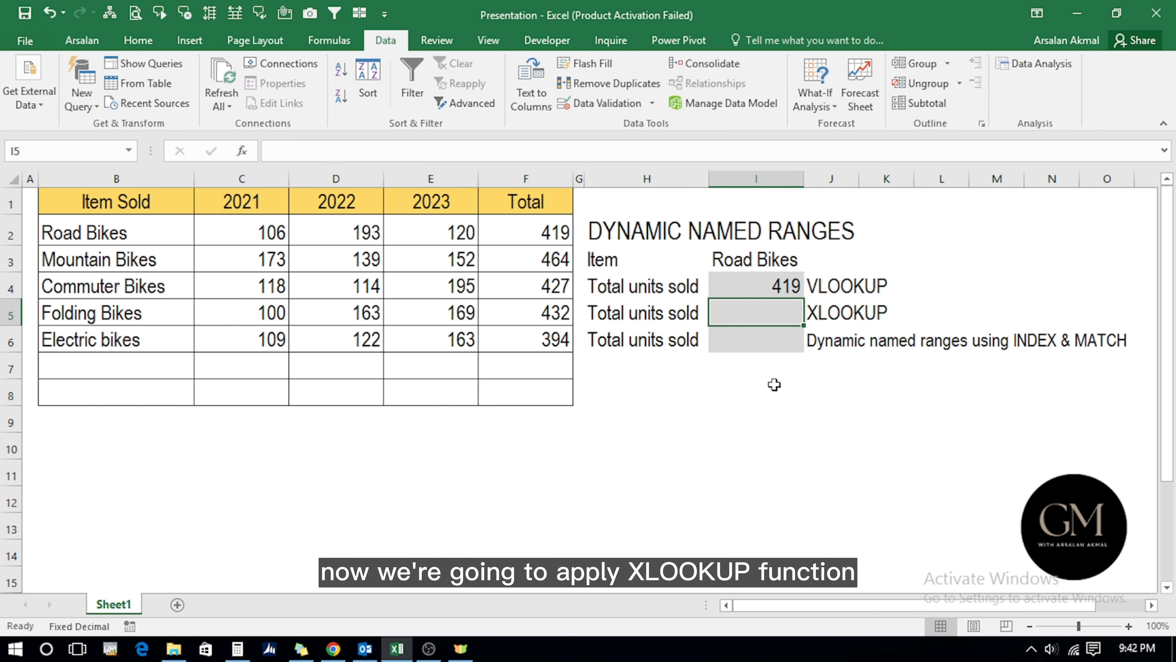
text(+xl)
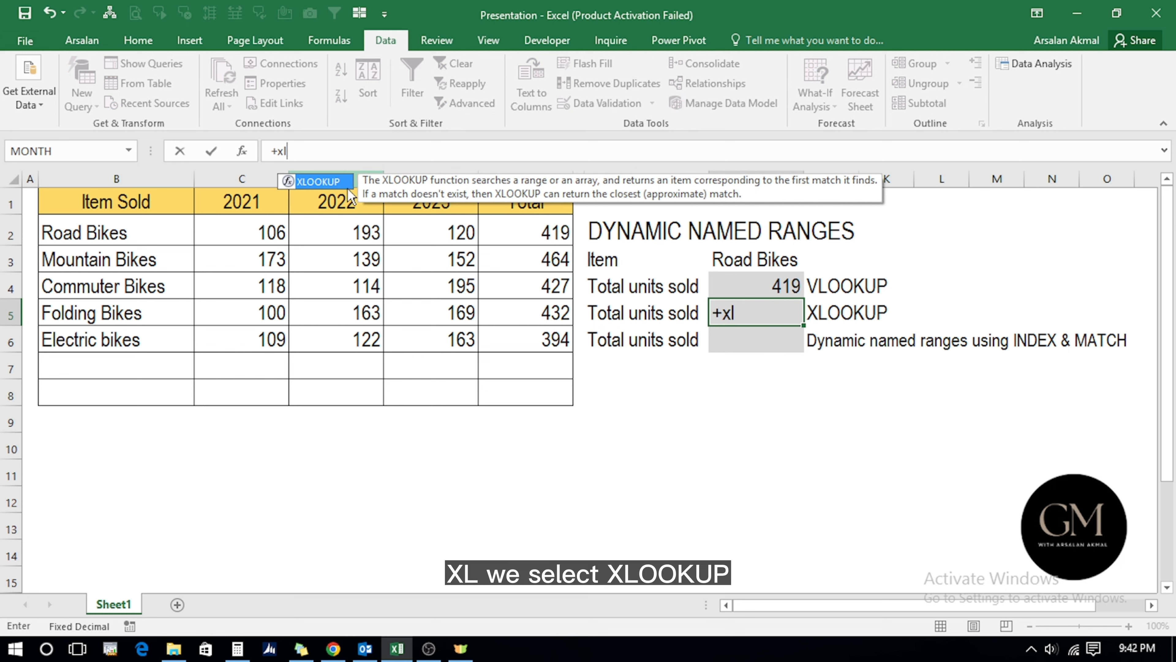
double_click(345, 185)
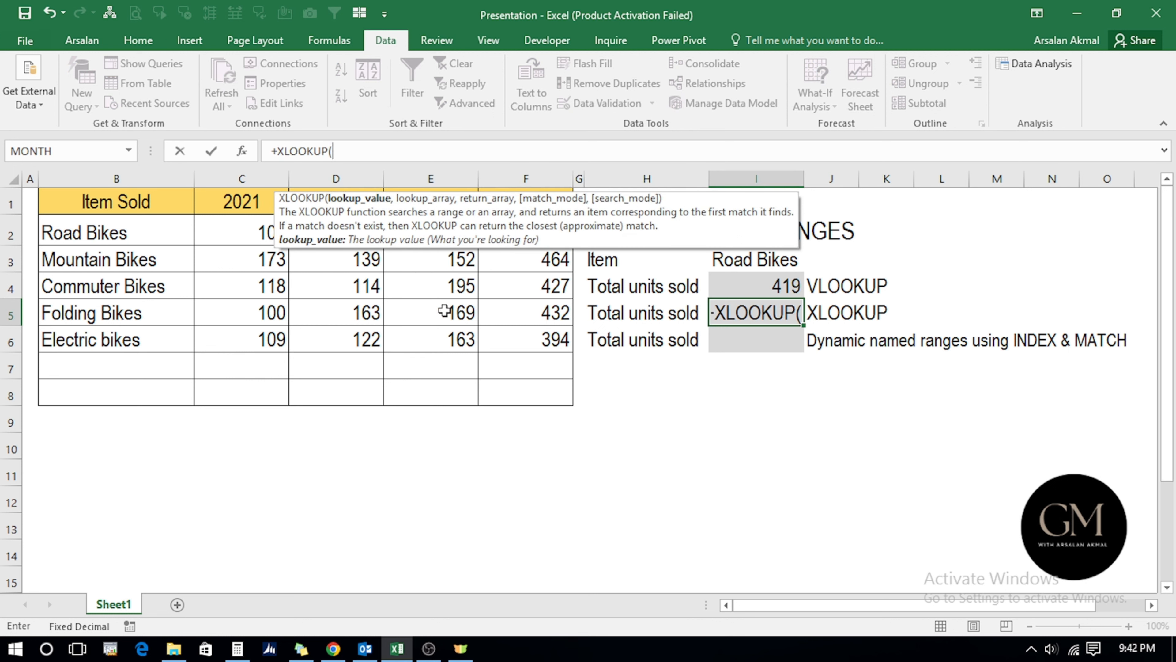
click(726, 263)
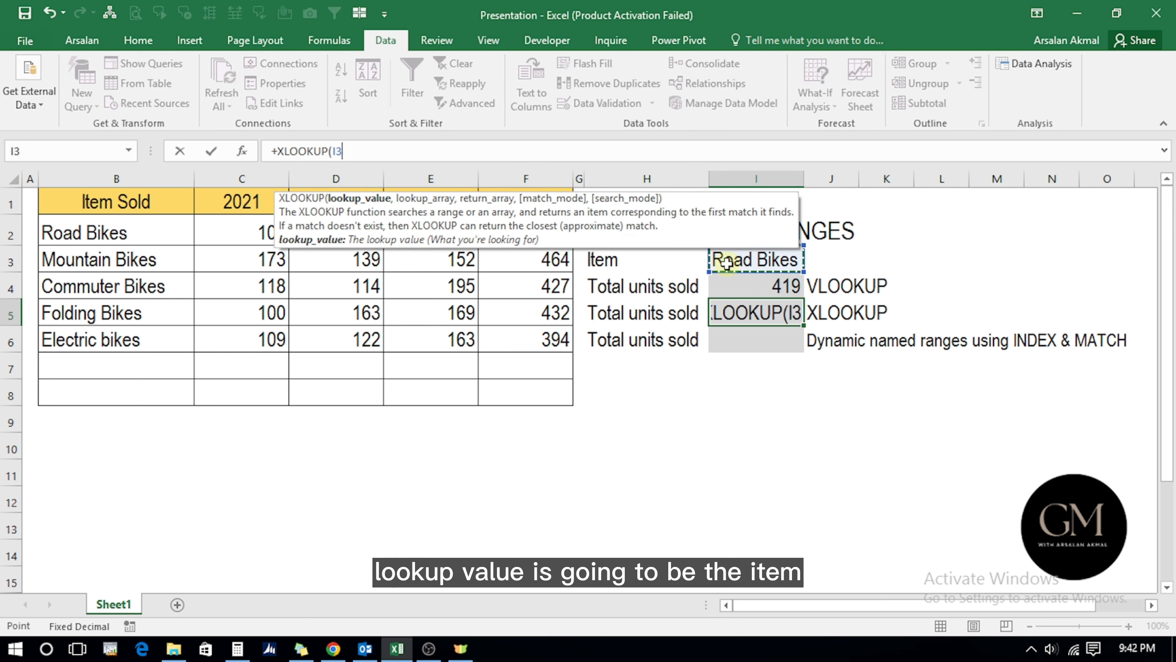
text(,)
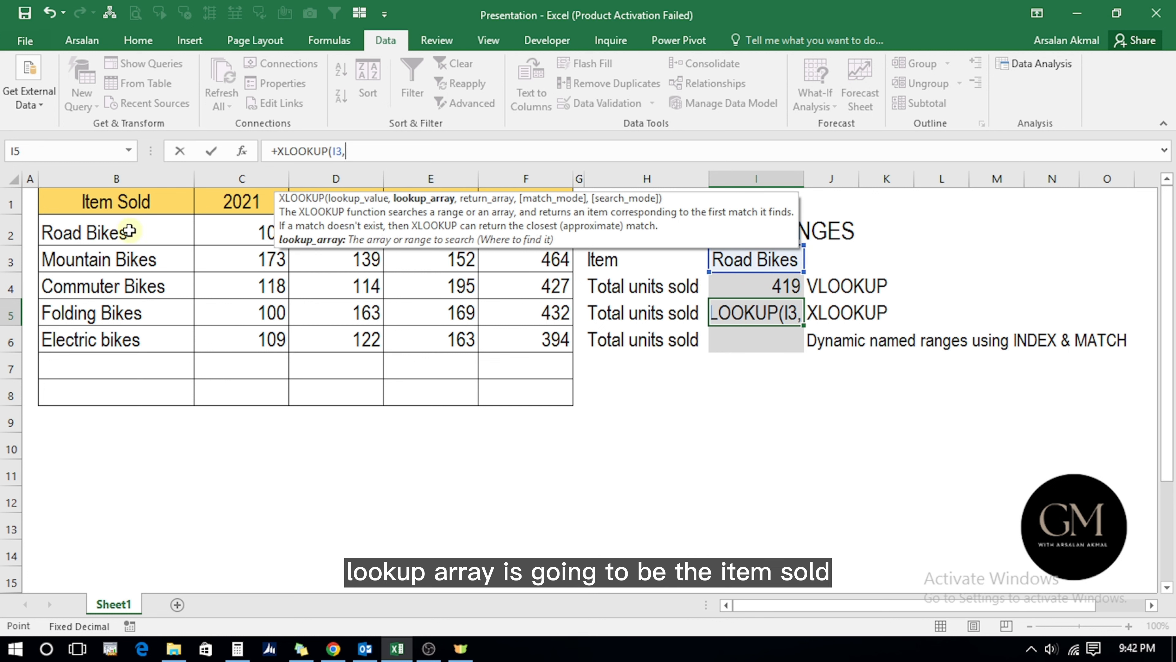
drag(126, 231, 123, 333)
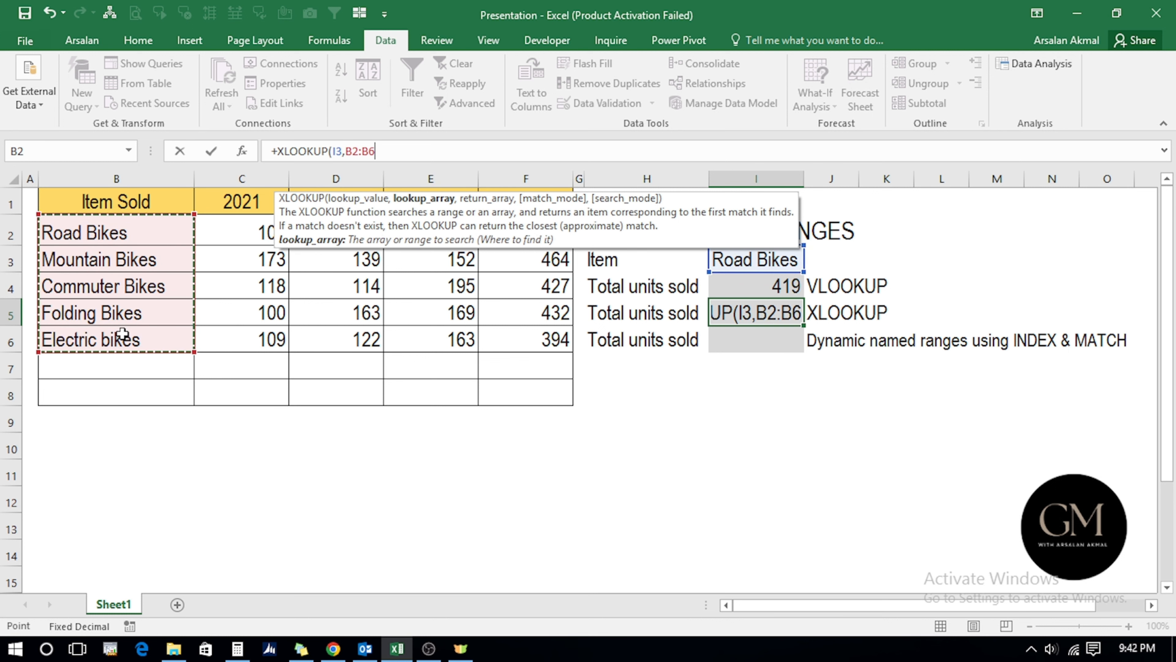
text(,)
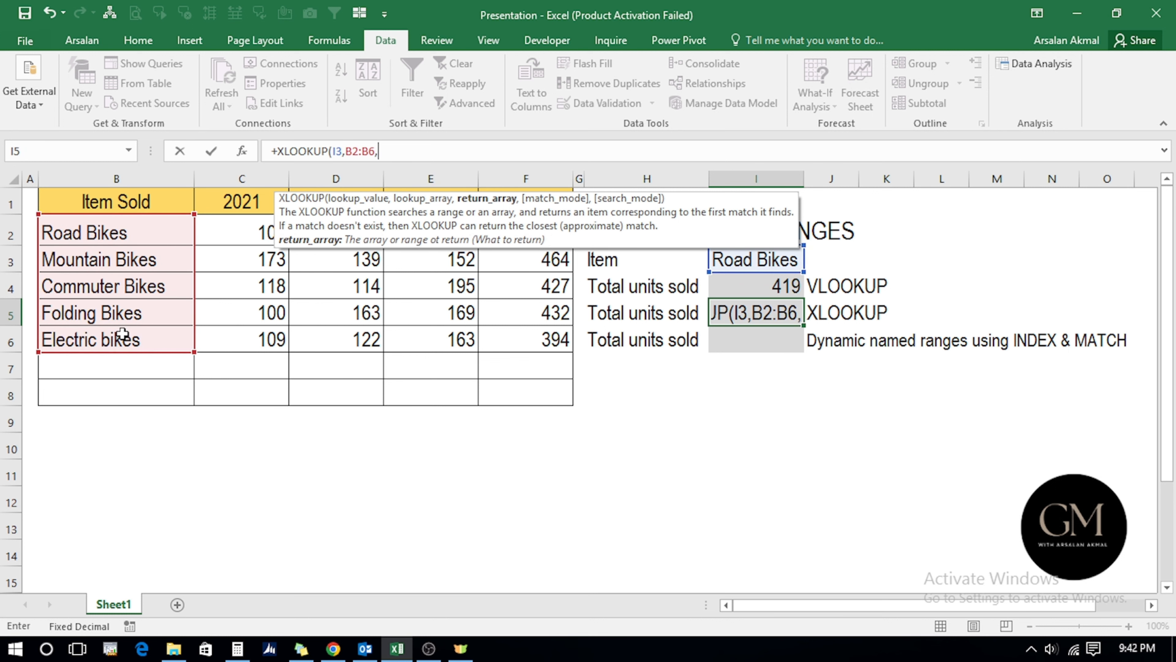
- Complete the XLOOKUP in I5 with the totals F2:F6 as return array and match mode 0, and enter the formula
click(536, 278)
key(Up)
key(Up)
key(shift+Down)
key(shift+Down)
key(shift+Down)
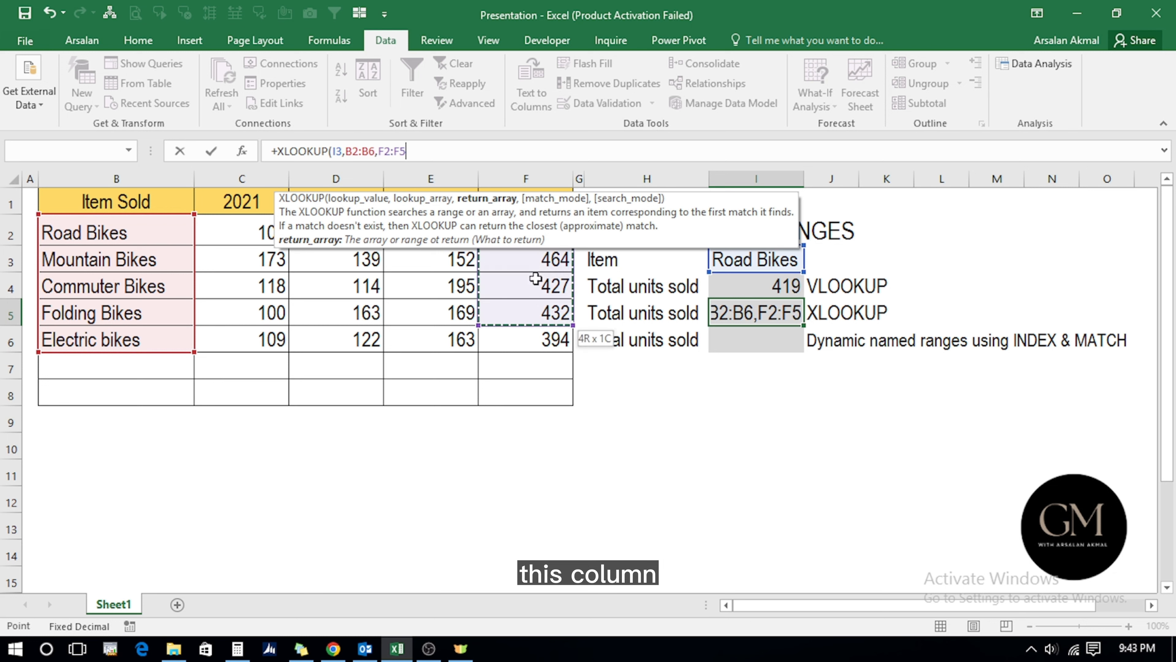
key(shift+Down)
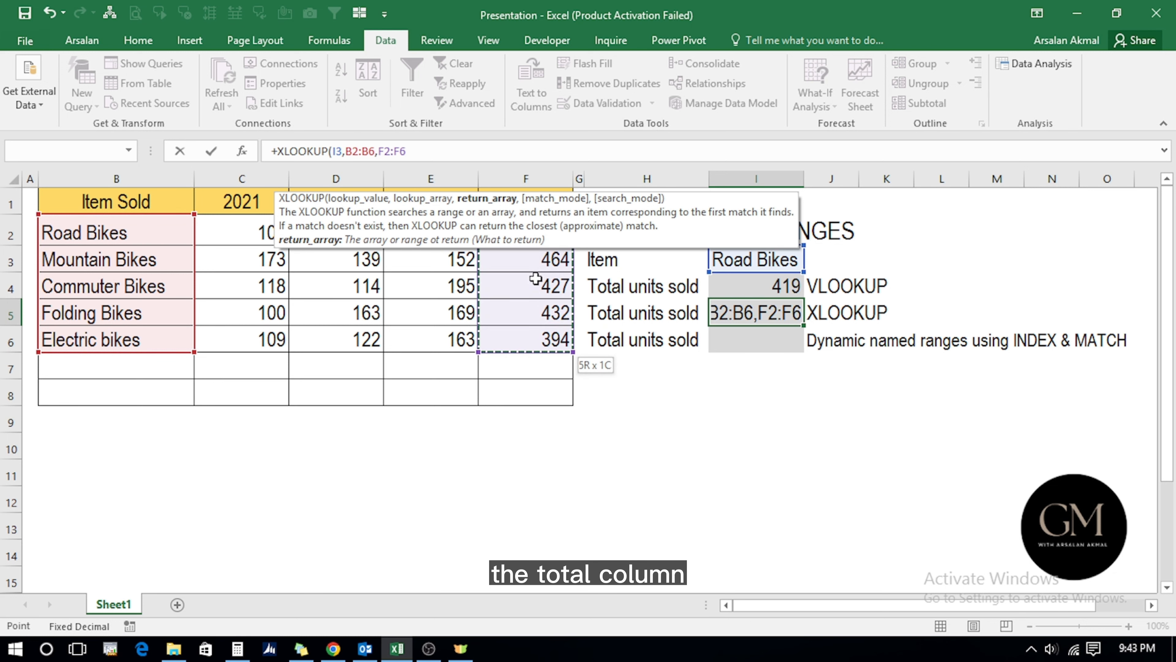
text(,)
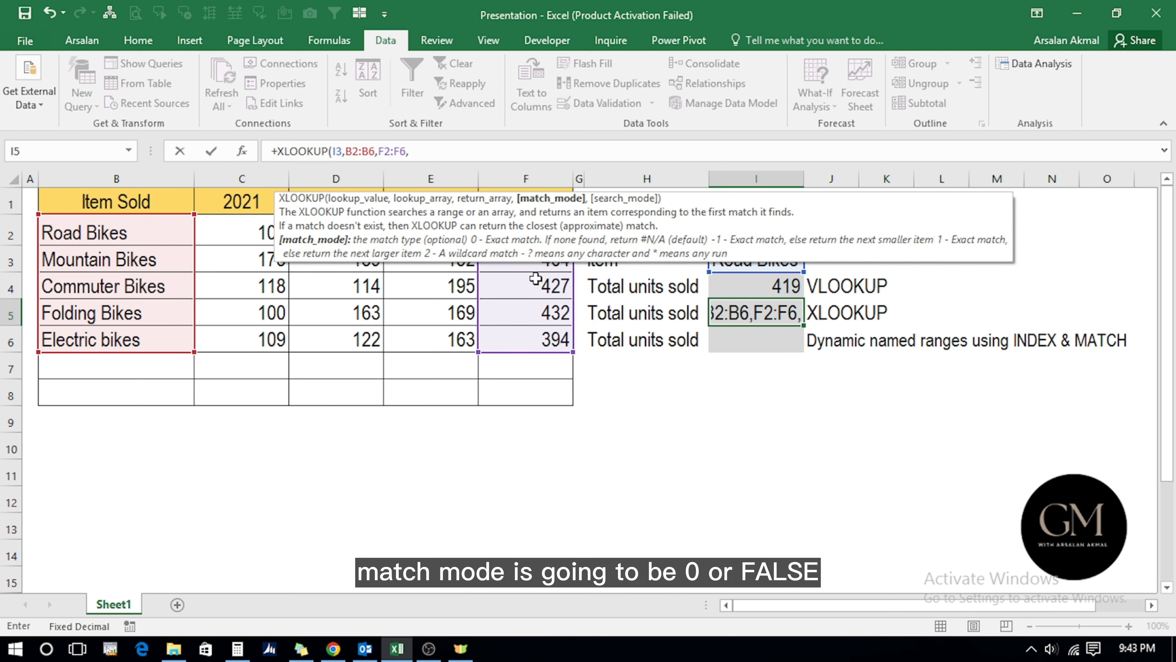
text(0)
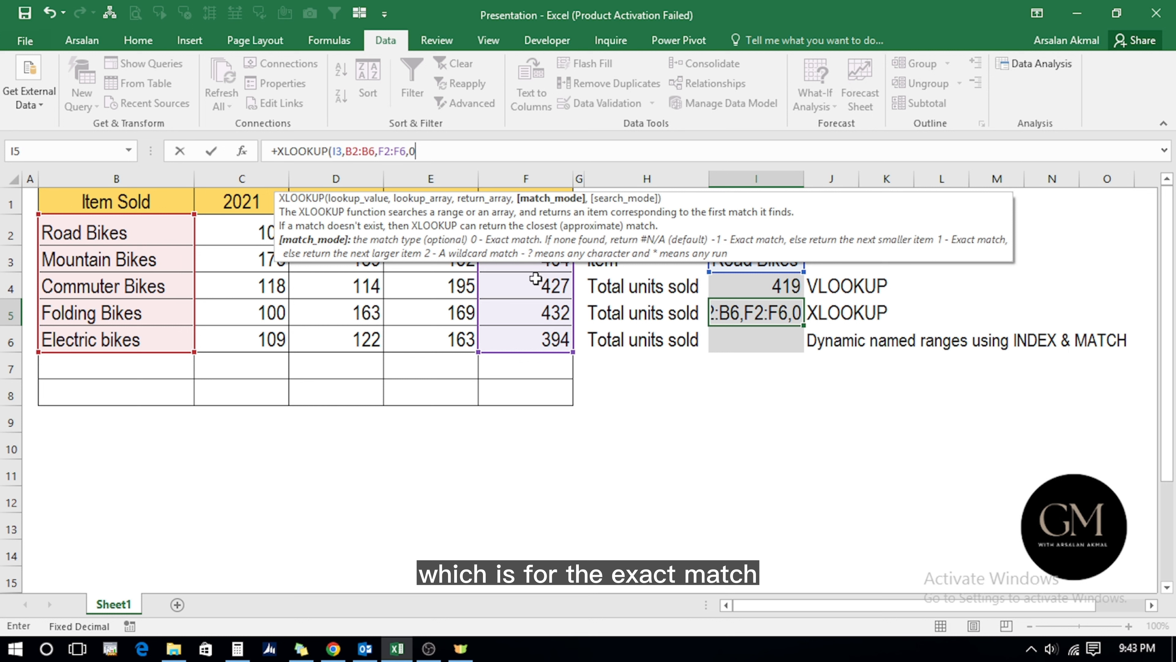
text())
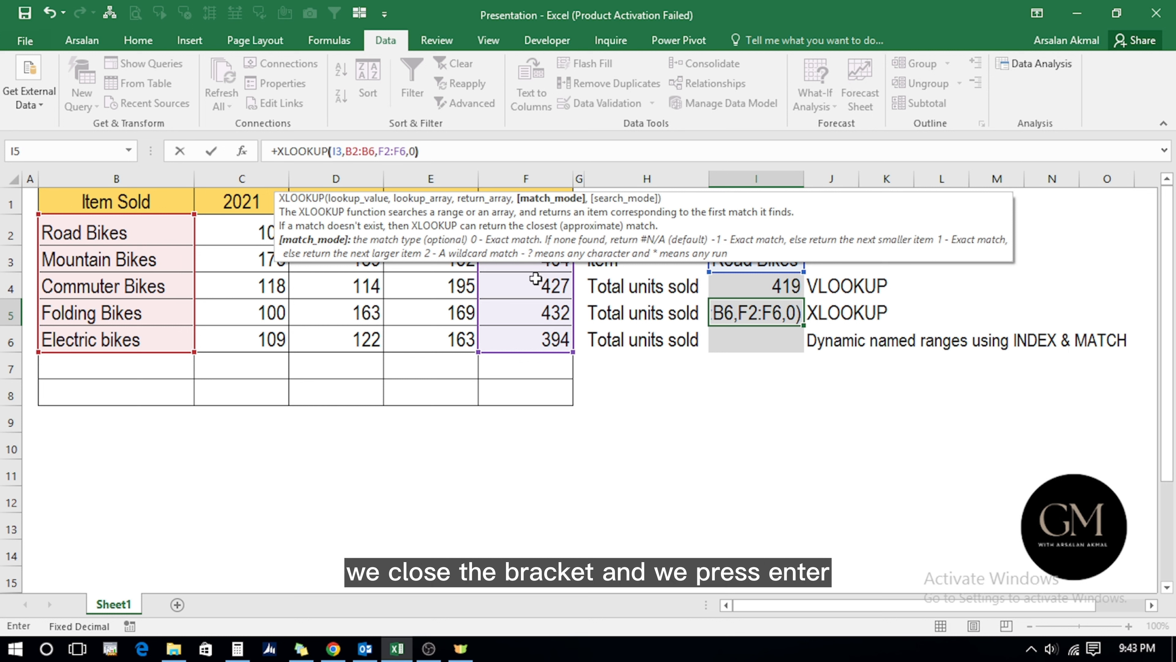
key(Return)
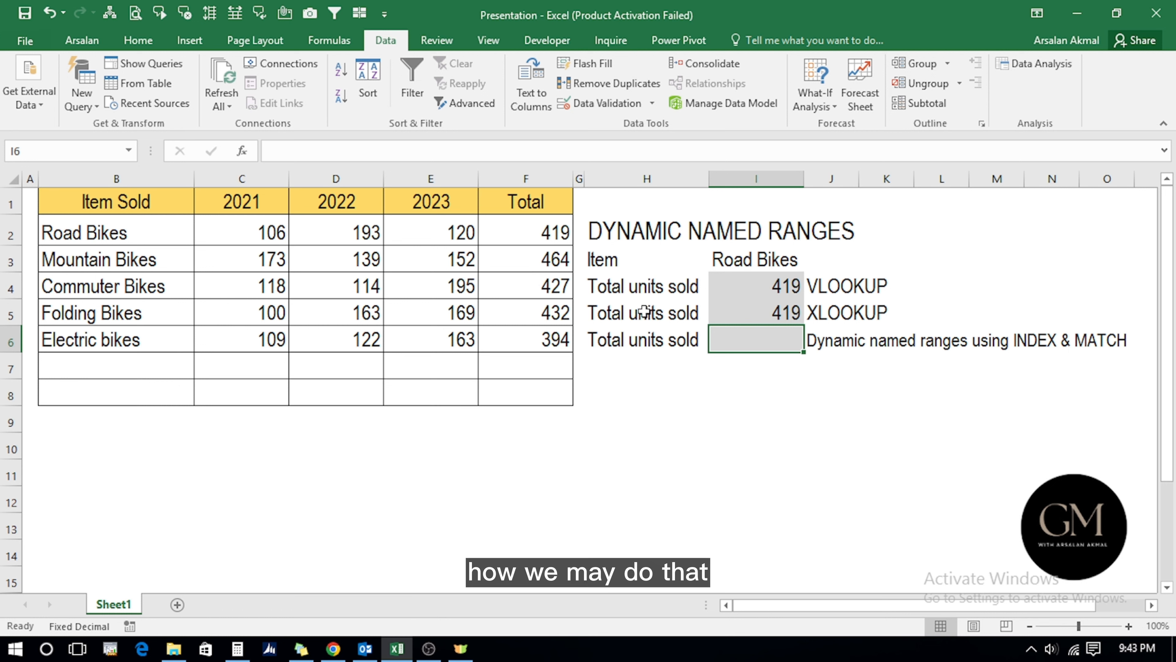
click(326, 33)
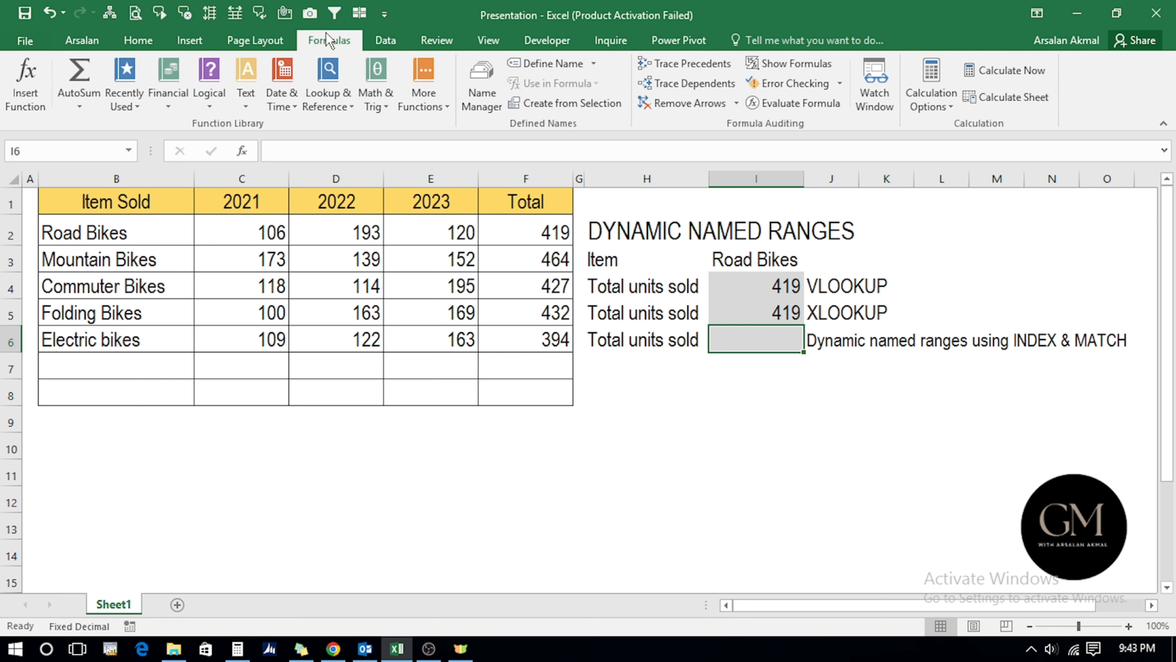
click(486, 92)
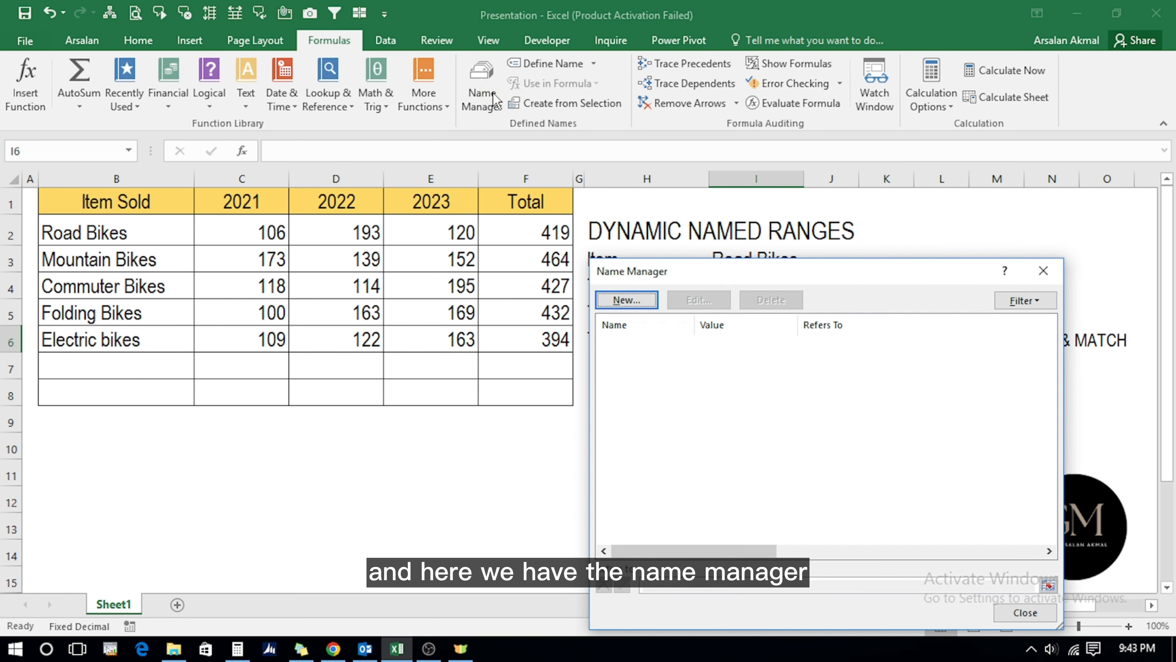
click(1044, 270)
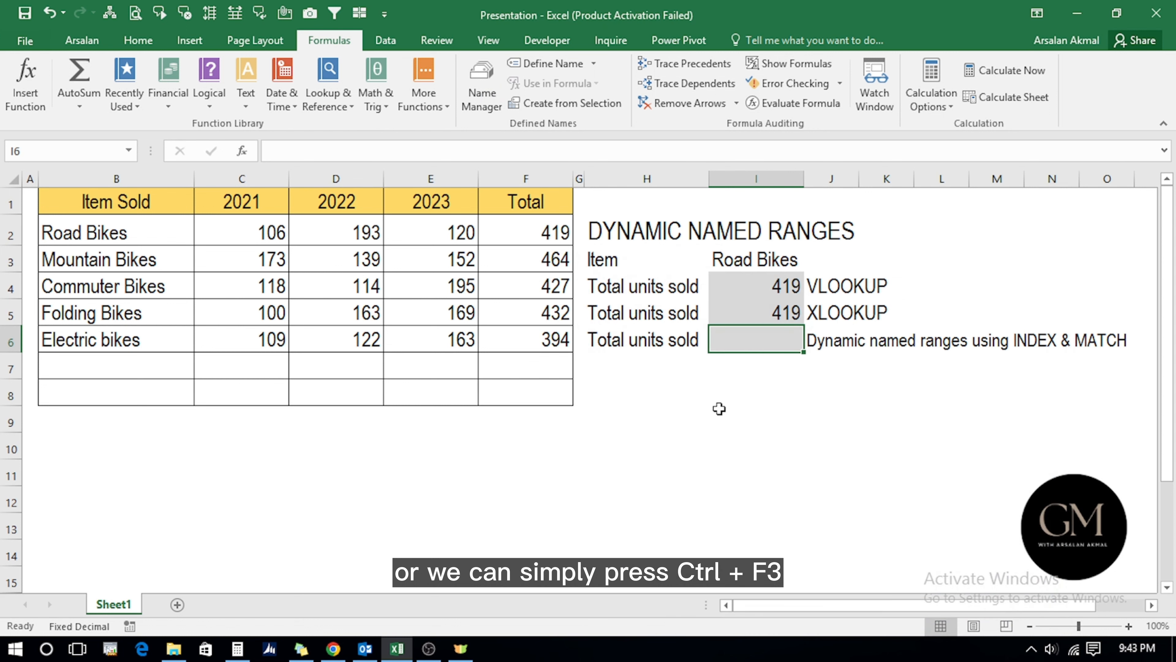
- Open the Name Manager and start a new workbook-scoped name called lookup_value
key(ctrl+F3)
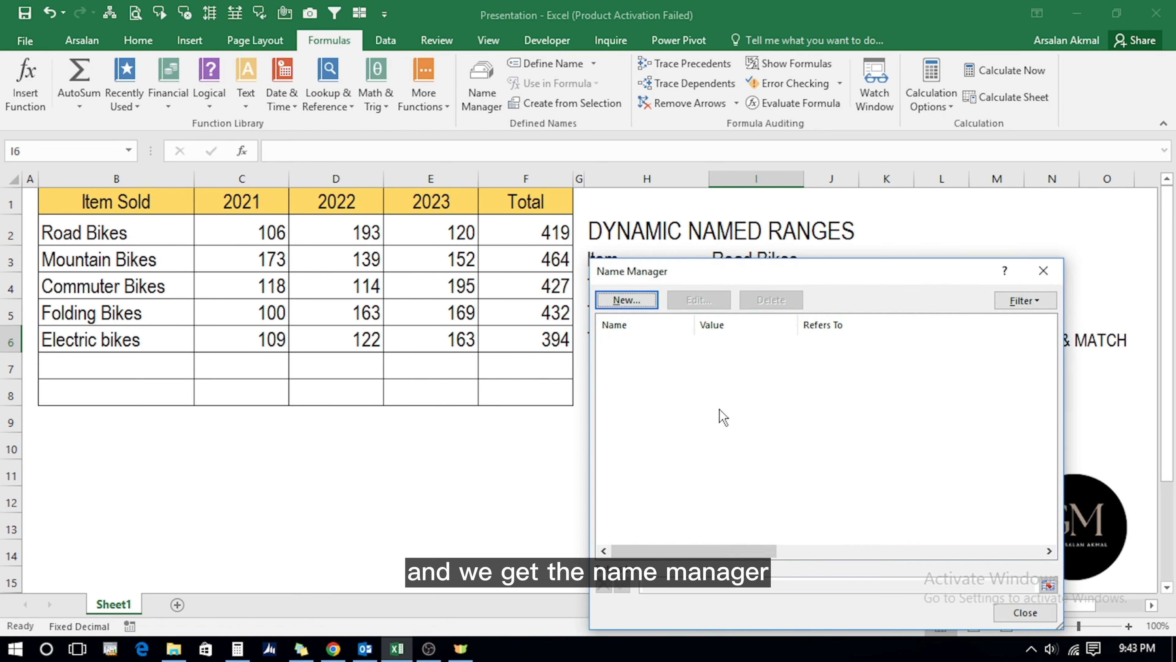
drag(772, 273, 339, 185)
click(193, 211)
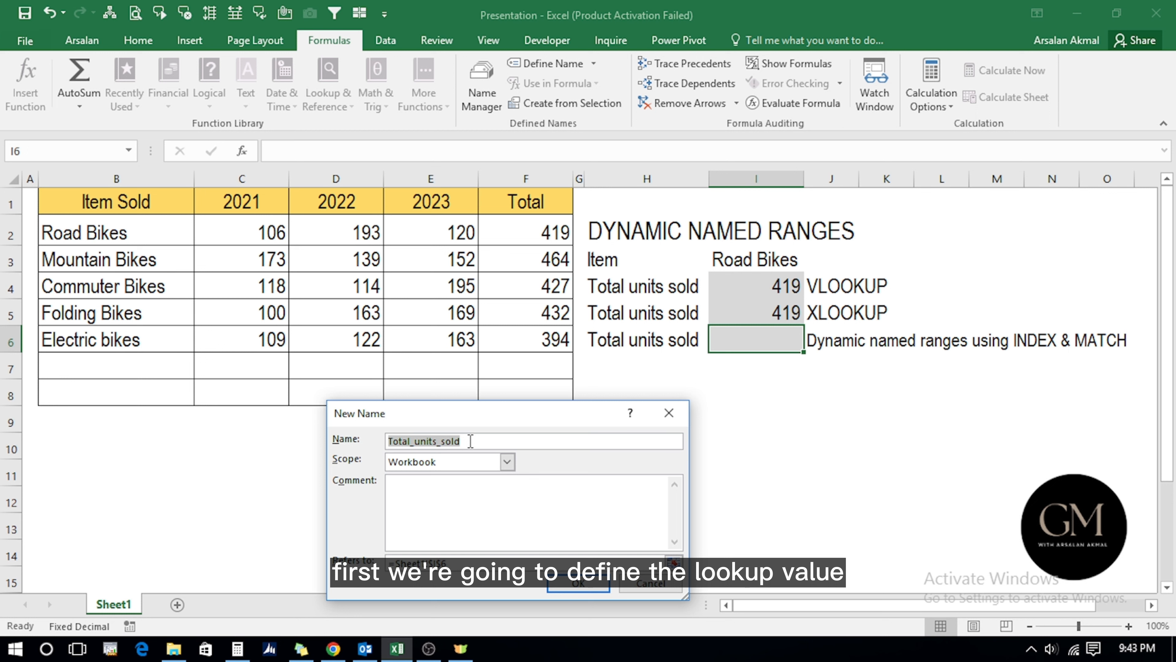
text(lookup)
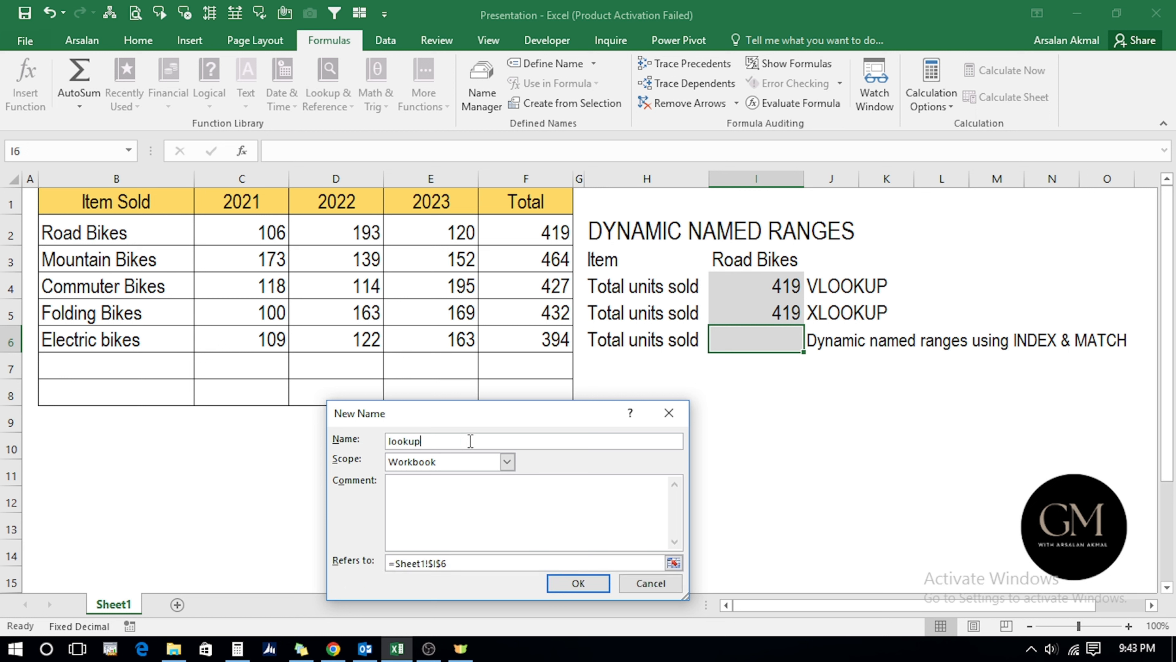
text(_value)
- Make the name lookup_value refer to the Item cell I3 on Sheet1 and save it
click(459, 563)
key(BackSpace)
key(BackSpace)
key(BackSpace)
key(BackSpace)
key(BackSpace)
key(BackSpace)
key(BackSpace)
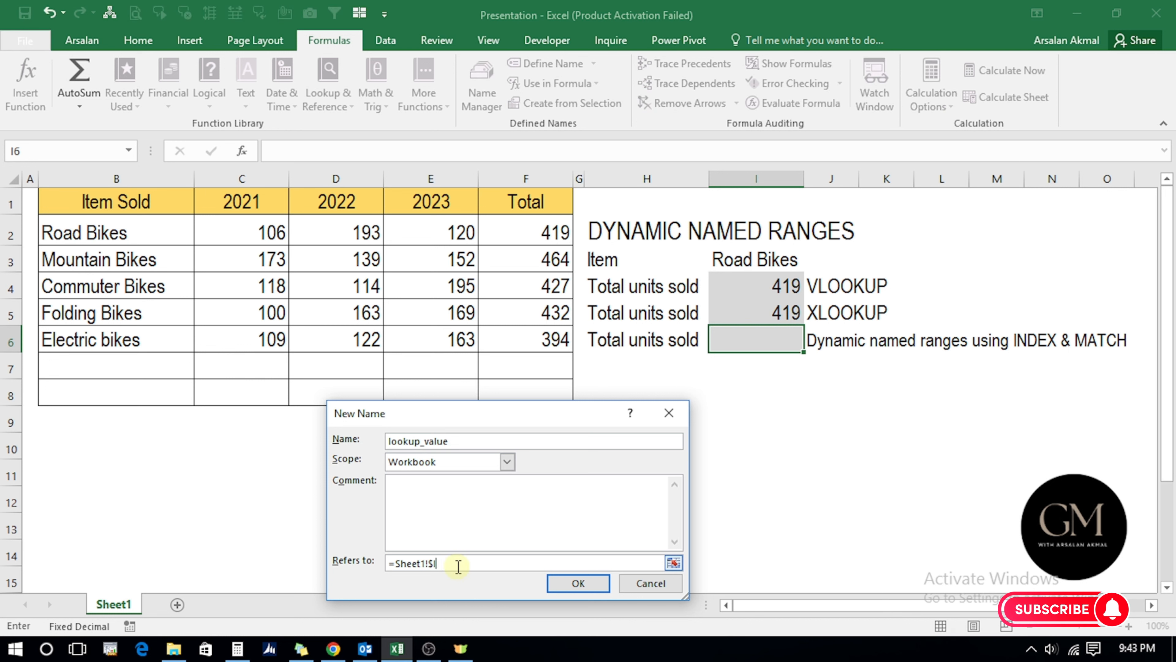
key(BackSpace)
key(BackSpace)
key(BackSpace)
key(BackSpace)
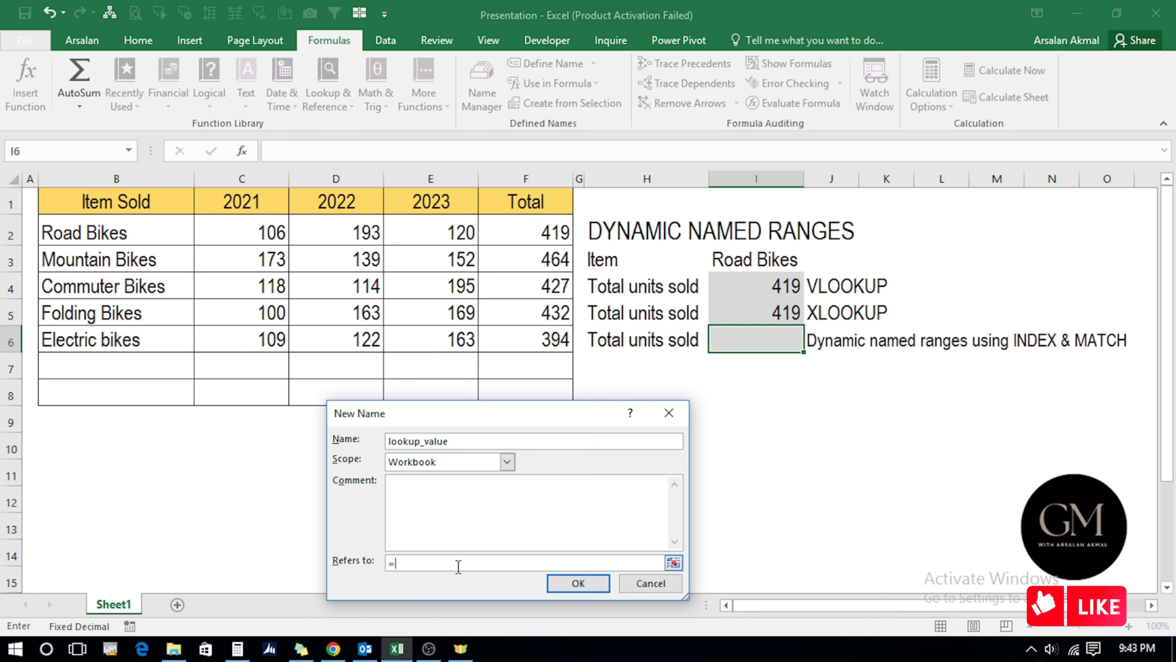
click(726, 262)
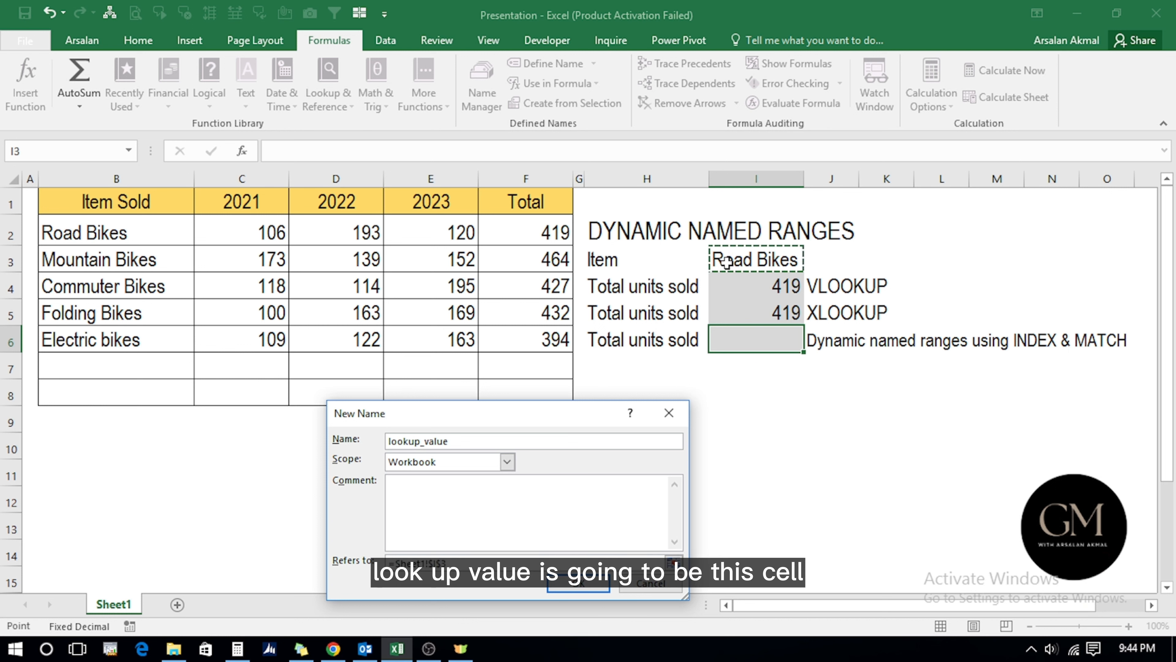
click(578, 591)
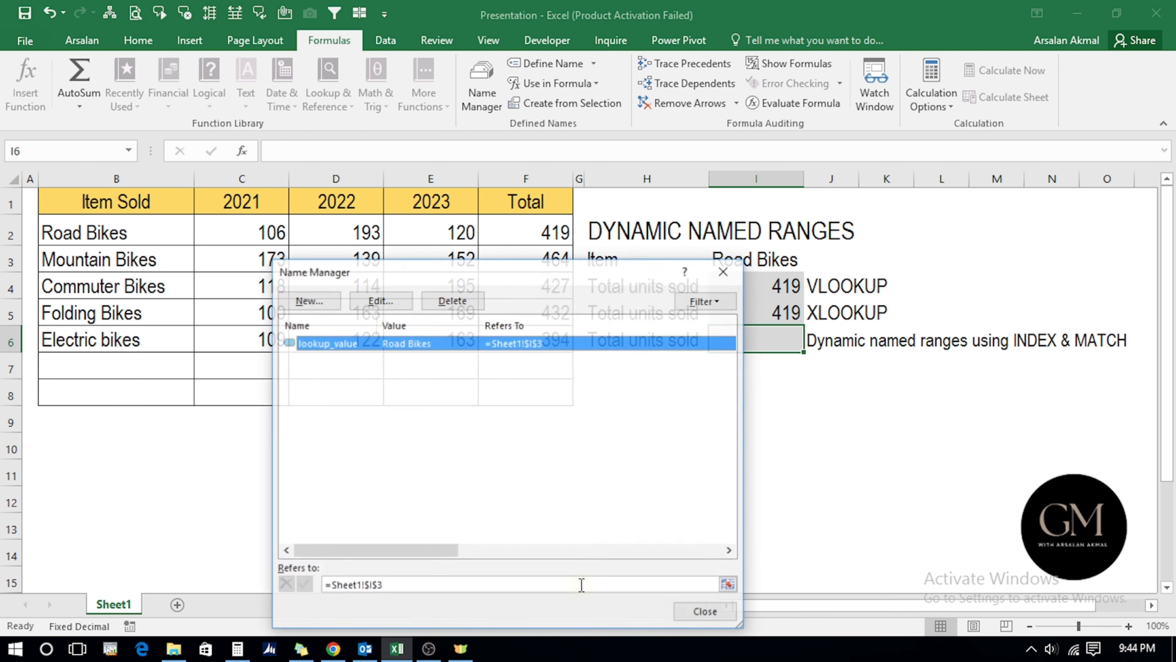
- Start a new workbook-scoped name called lookup_range and replace its reference with the first item cell, B2 on Sheet1
click(306, 301)
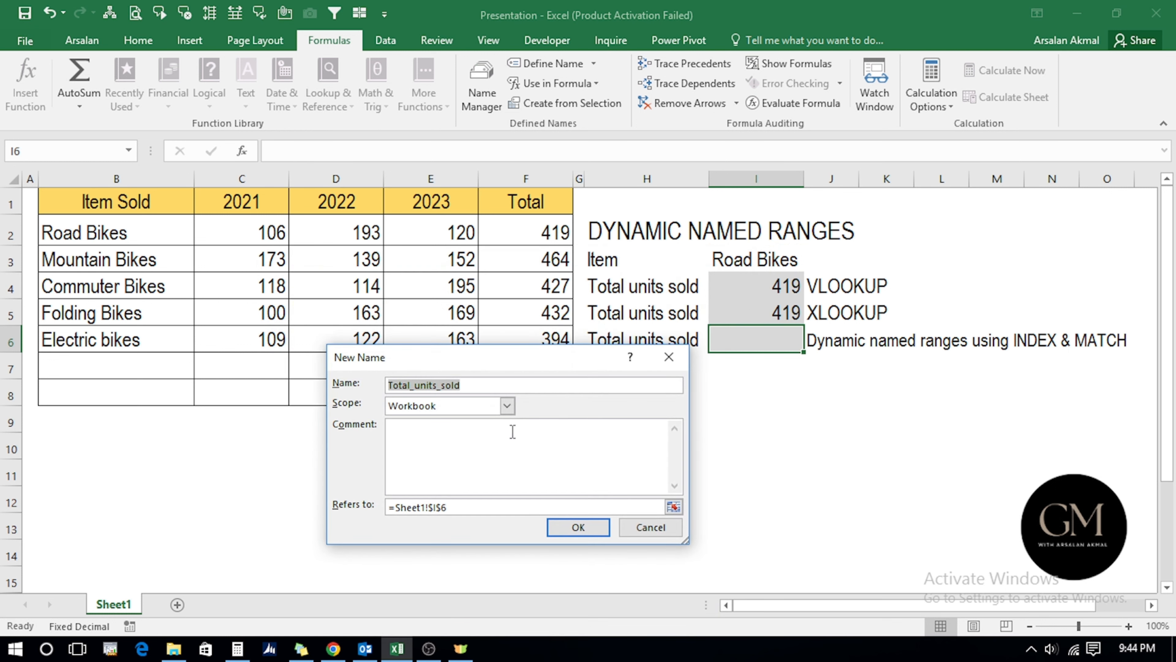
text(lookup)
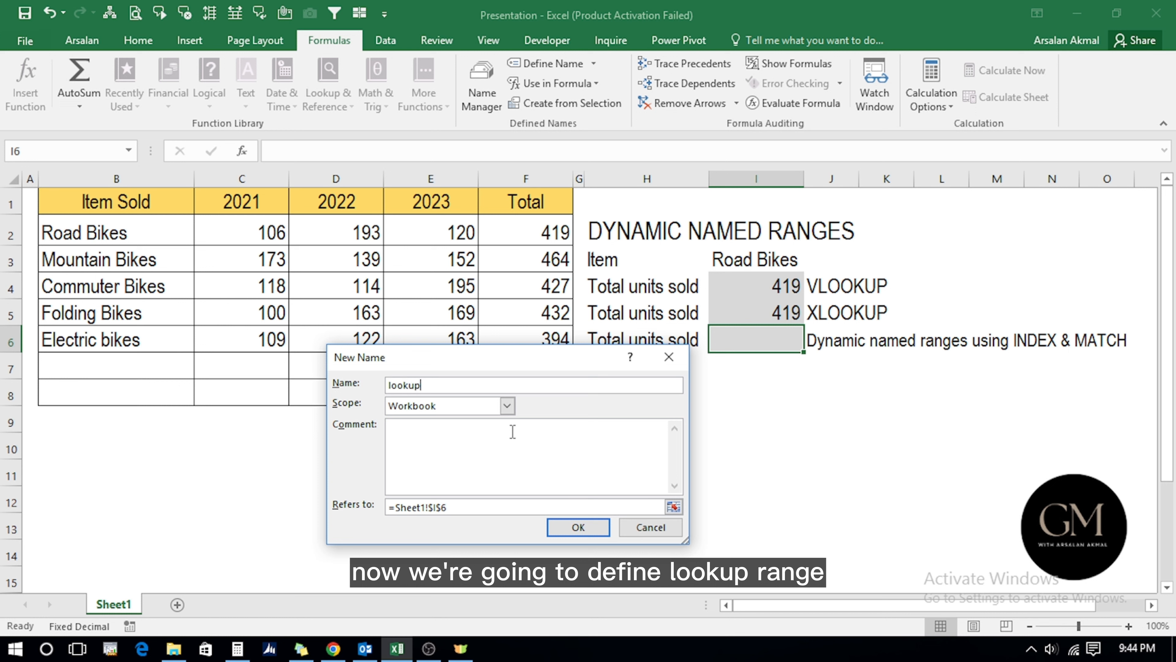
text(_range)
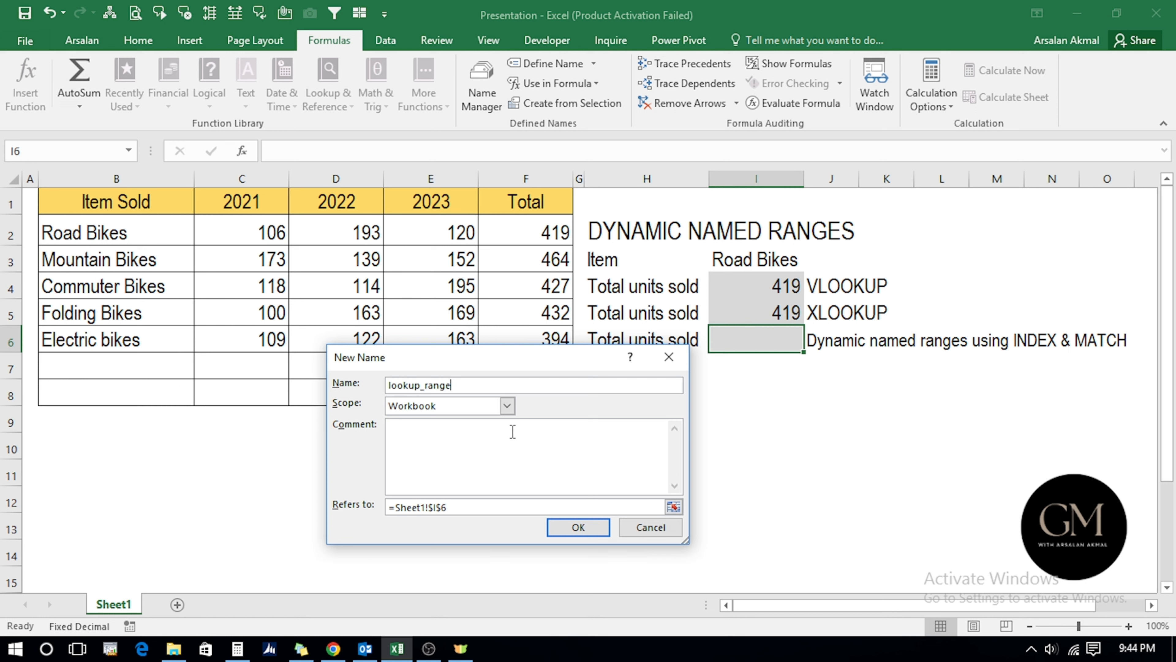
click(462, 507)
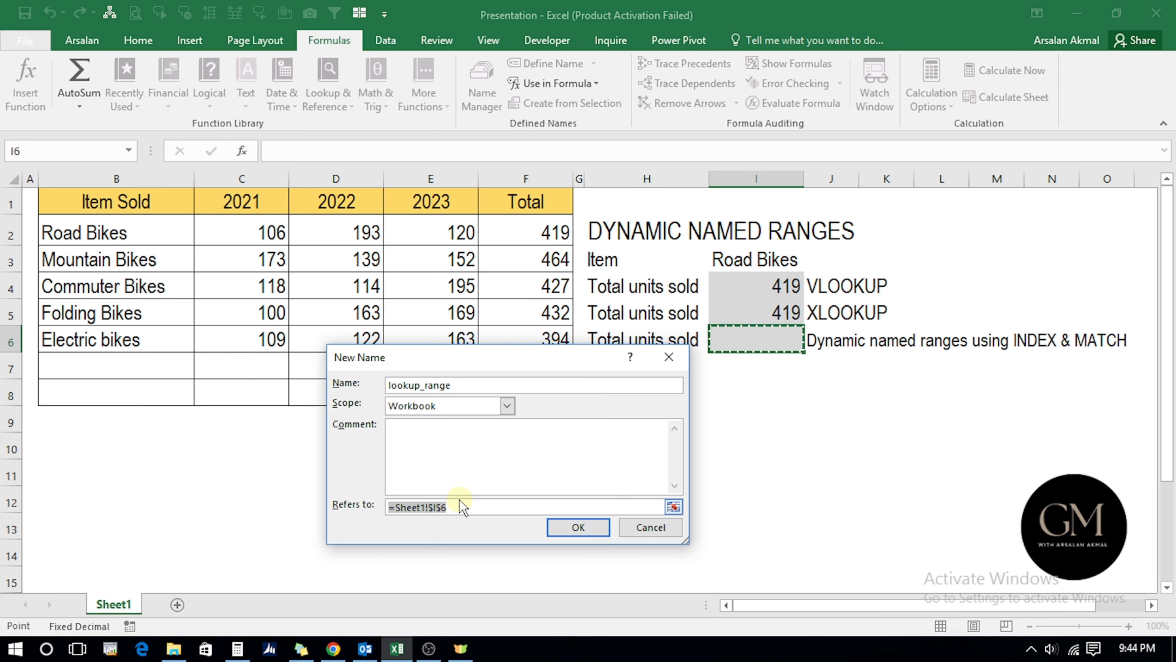
key(BackSpace)
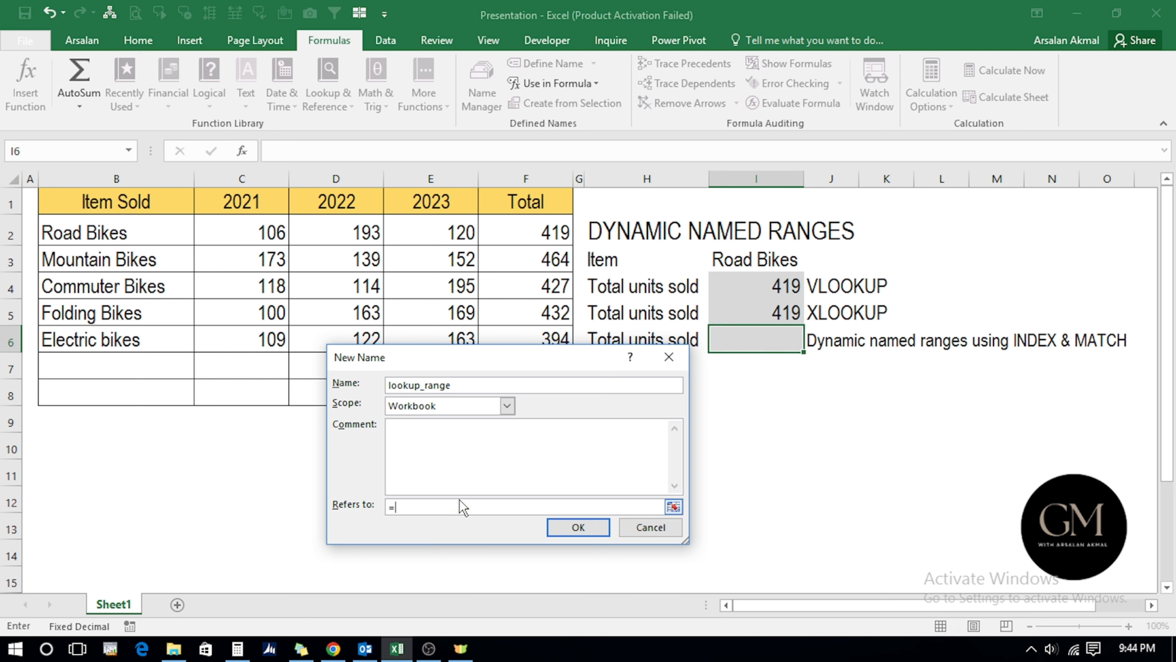
click(127, 233)
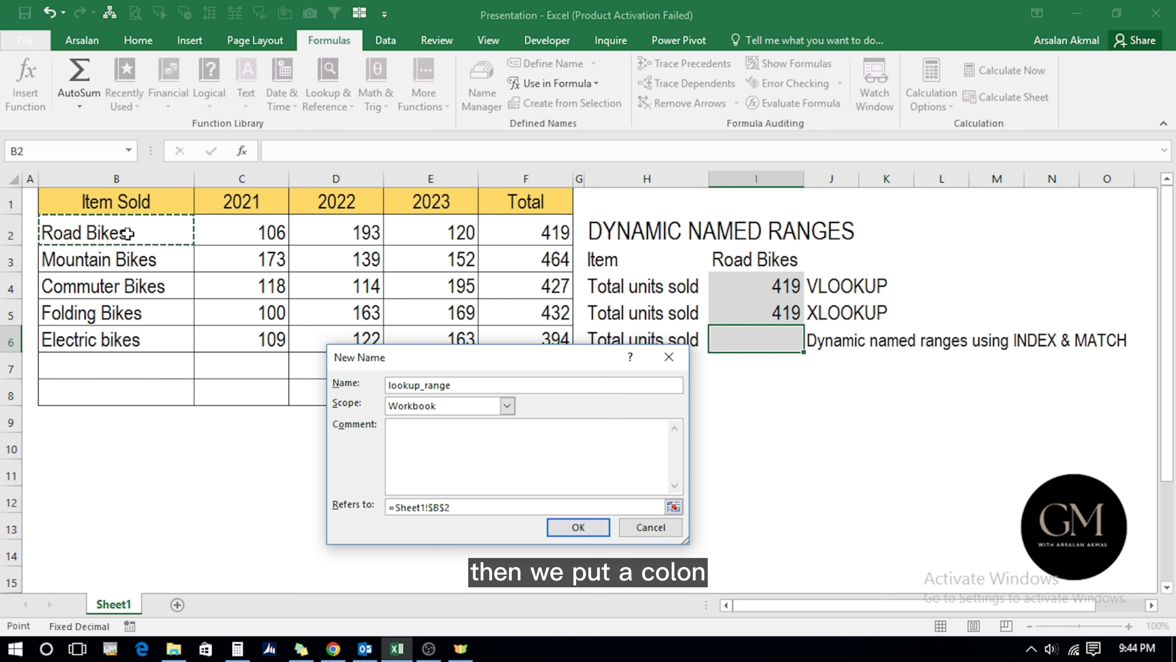
- Extend the lookup_range reference to =Sheet1!$B$2:INDEX(Sheet1!$B:$B,COUNTA(Sheet1!$B:$B)) and save the name
key(F8)
text(INDEX)
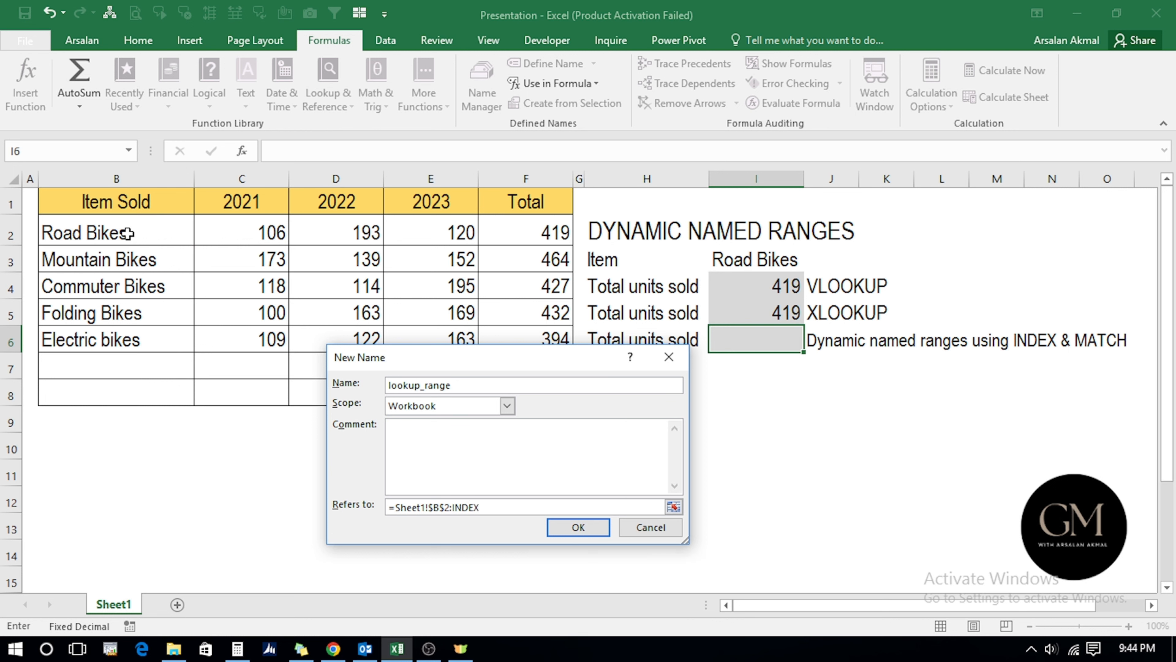
text(()
click(118, 177)
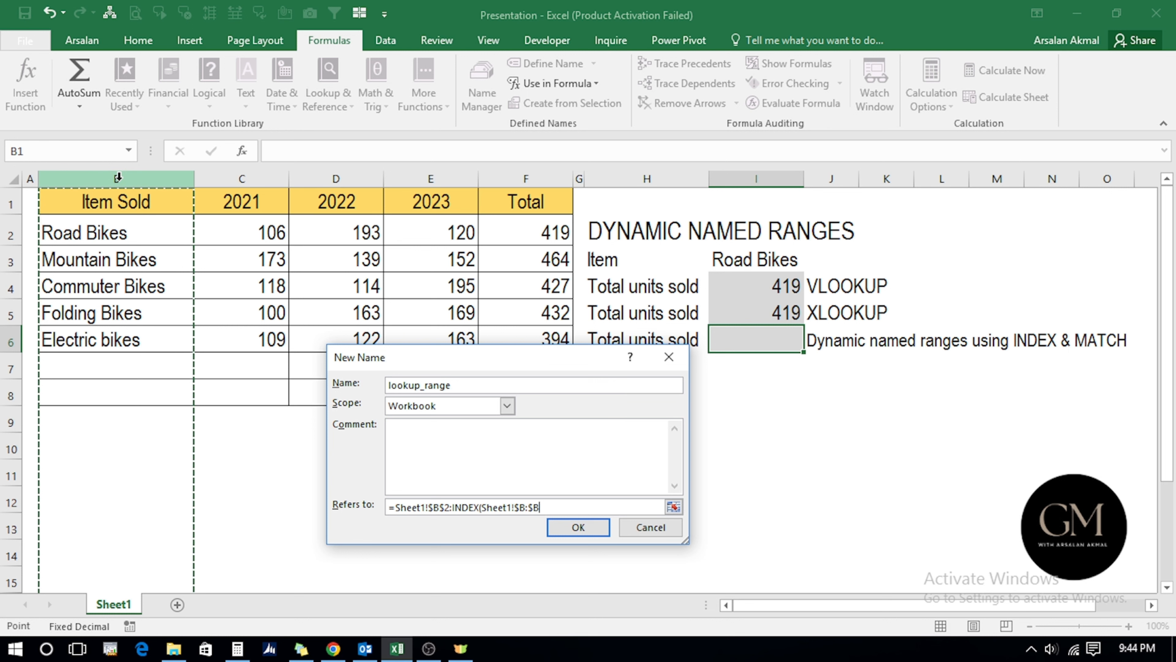
text(, )
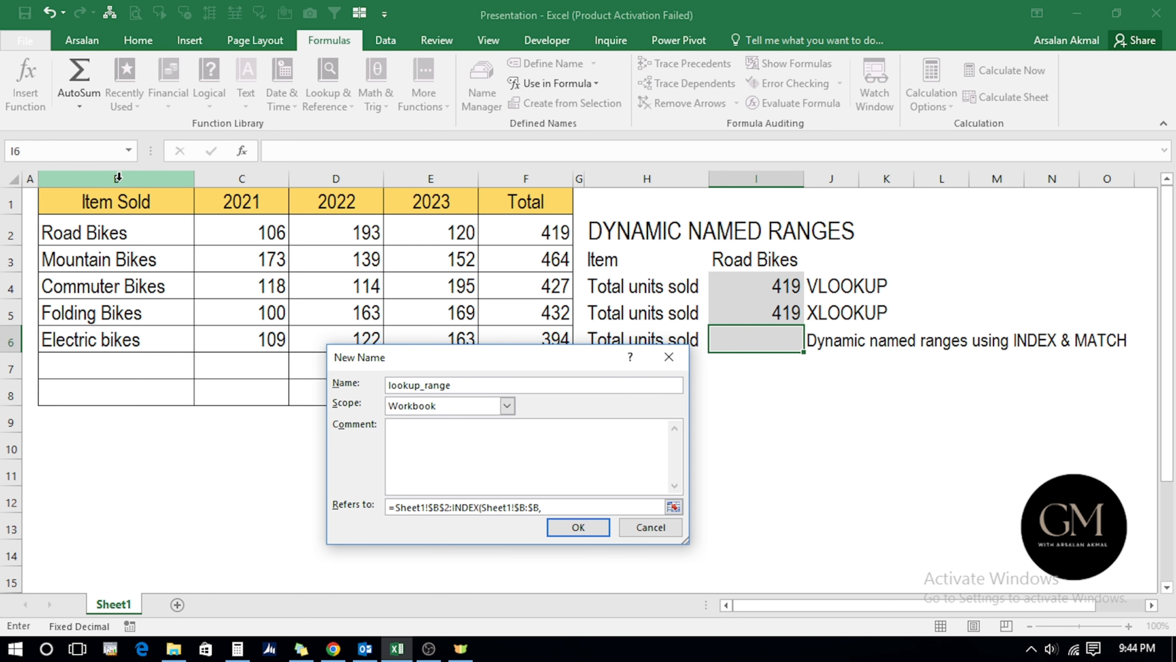
text(COUNTA)
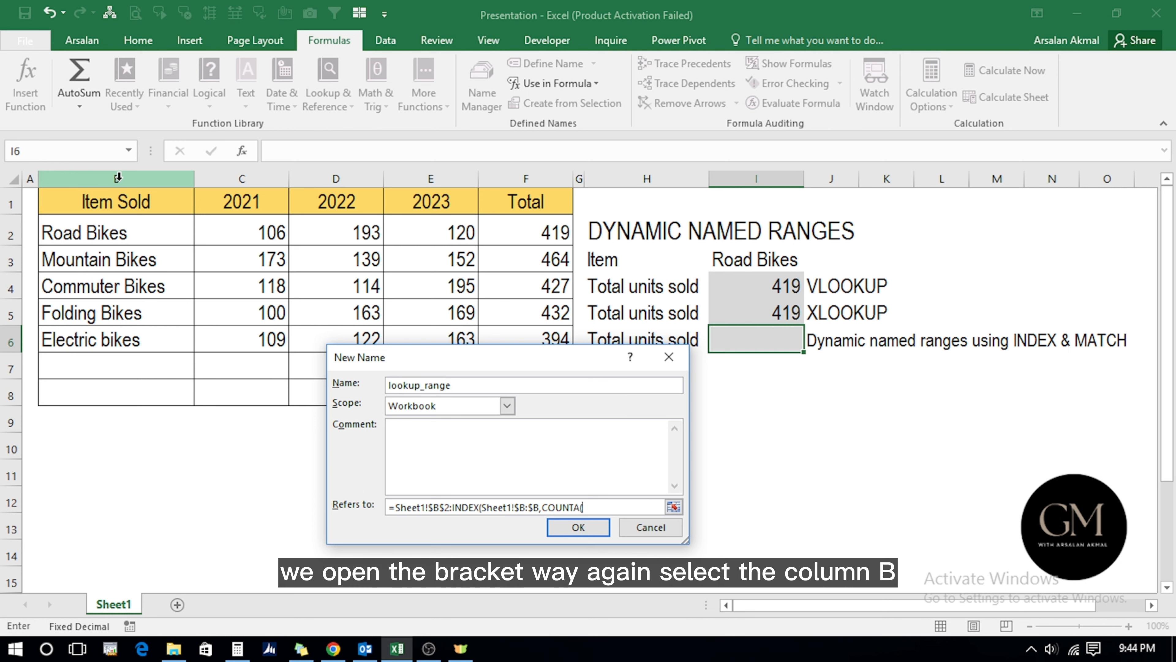
text(()
click(109, 178)
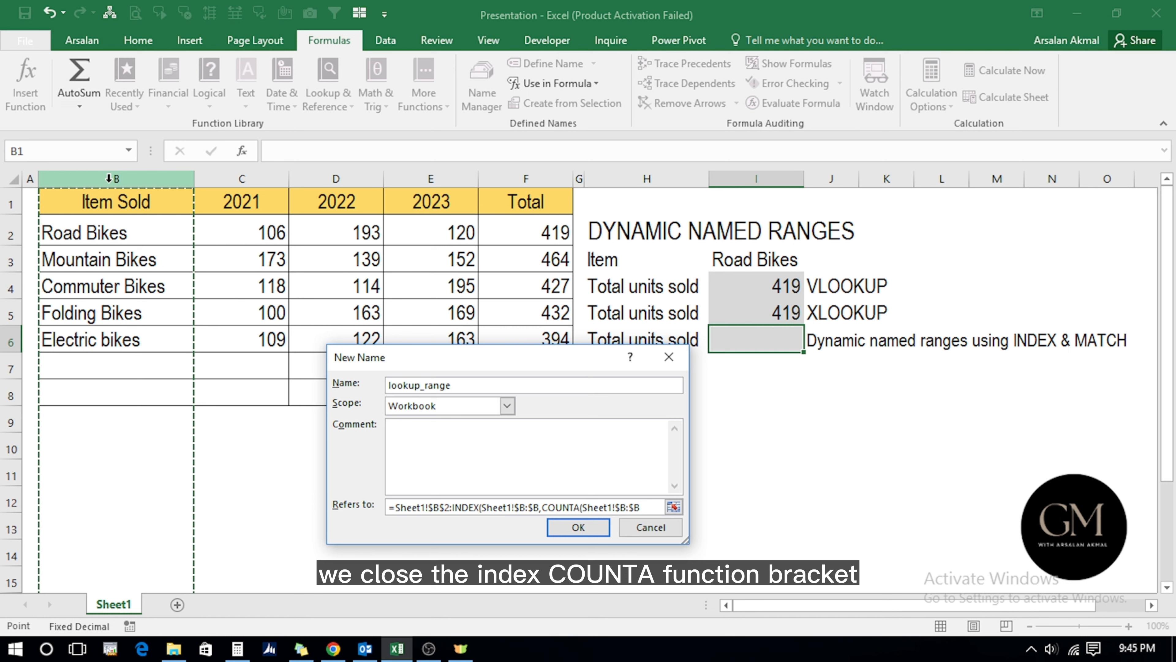
text())
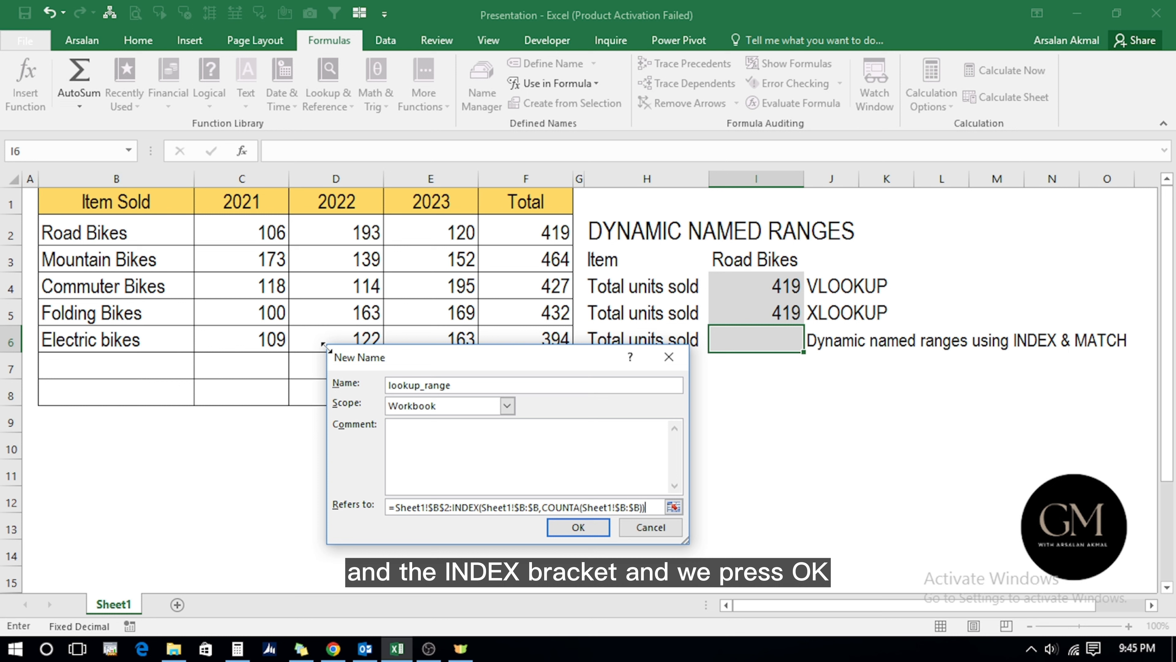
click(560, 529)
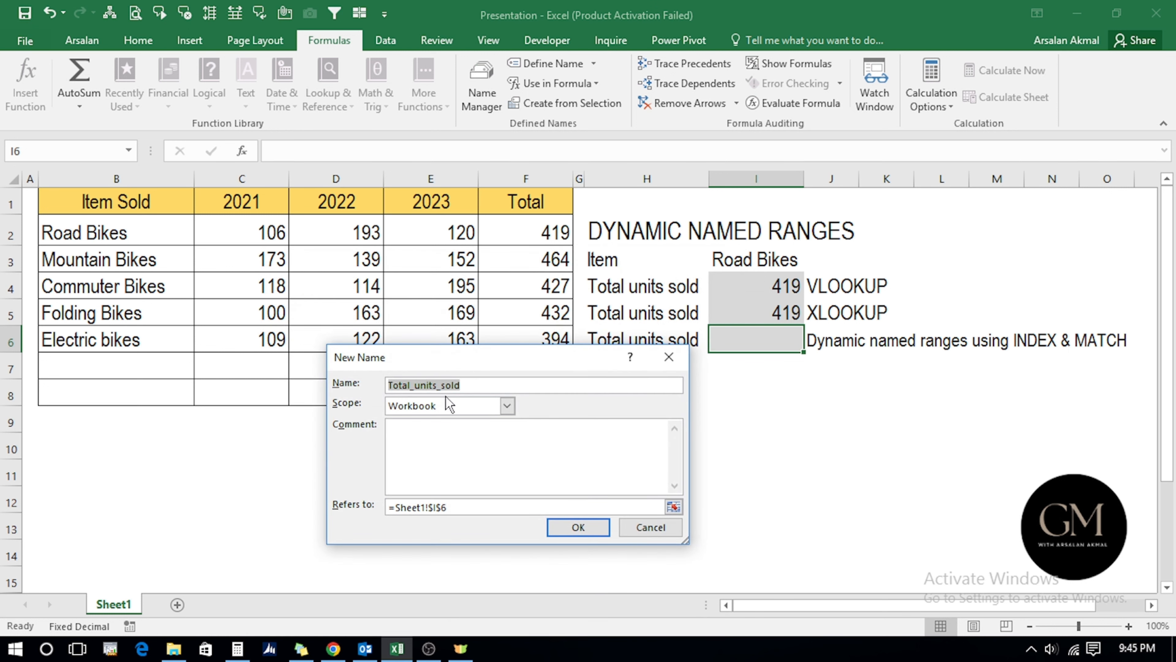
- Start a new workbook-scoped name called return_range and replace its reference with the first total cell, F2 on Sheet1
text(return)
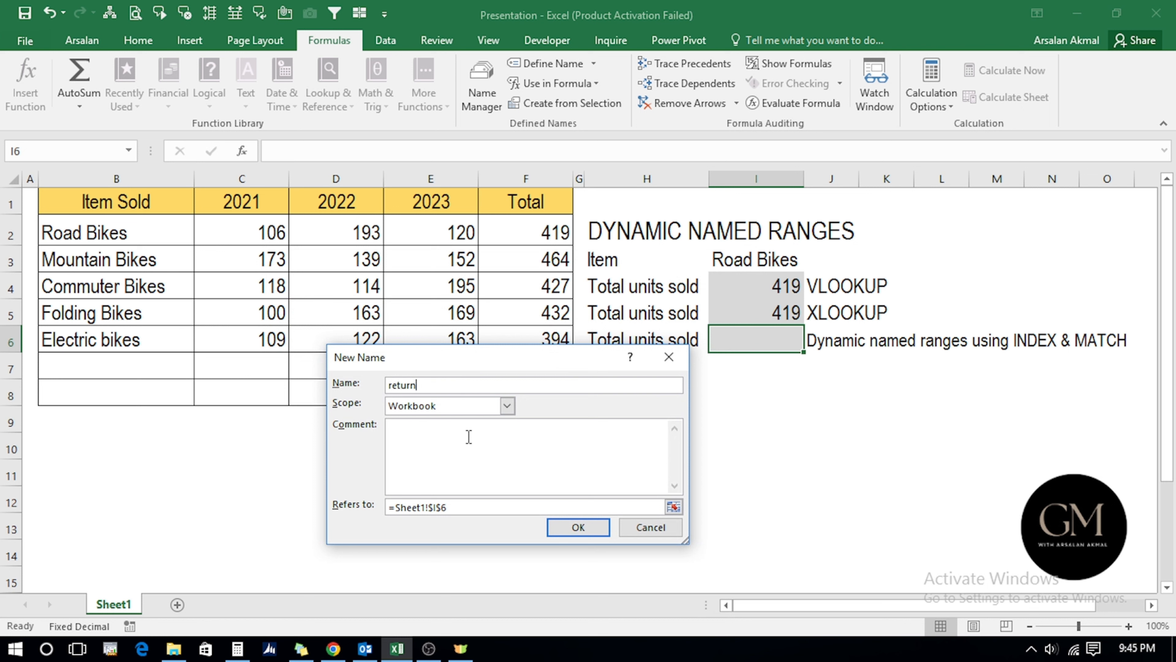
text(_range)
click(455, 508)
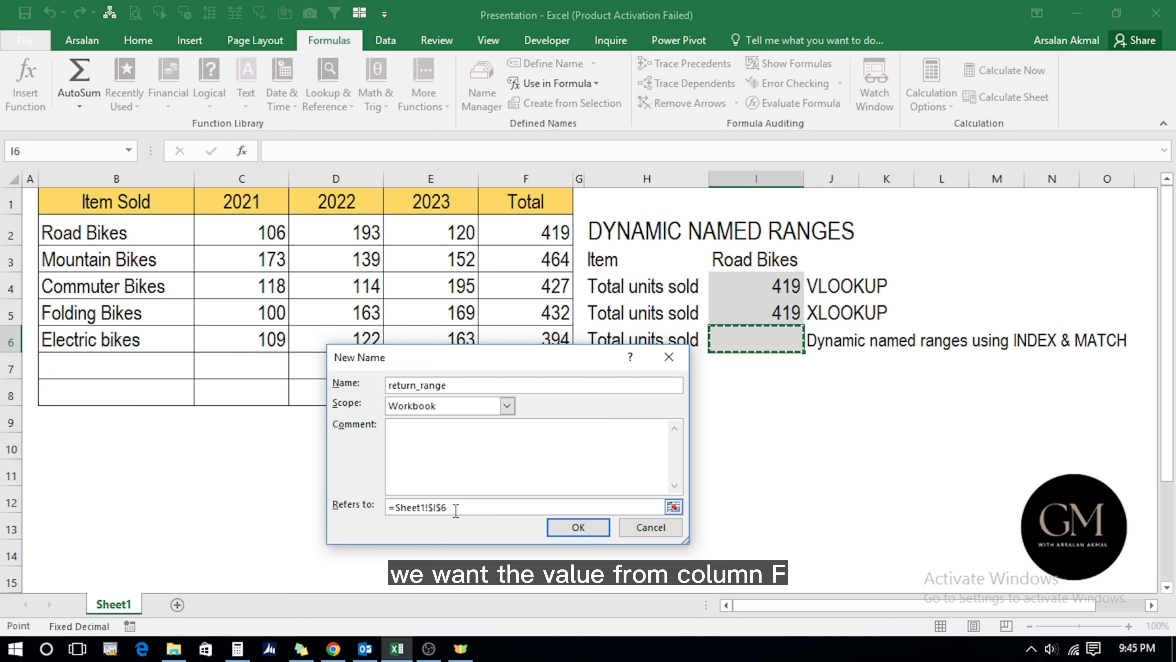
key(BackSpace)
key(BackSpace)
key(BackSpace)
key(BackSpace)
key(BackSpace)
key(BackSpace)
key(BackSpace)
key(BackSpace)
key(BackSpace)
key(BackSpace)
key(BackSpace)
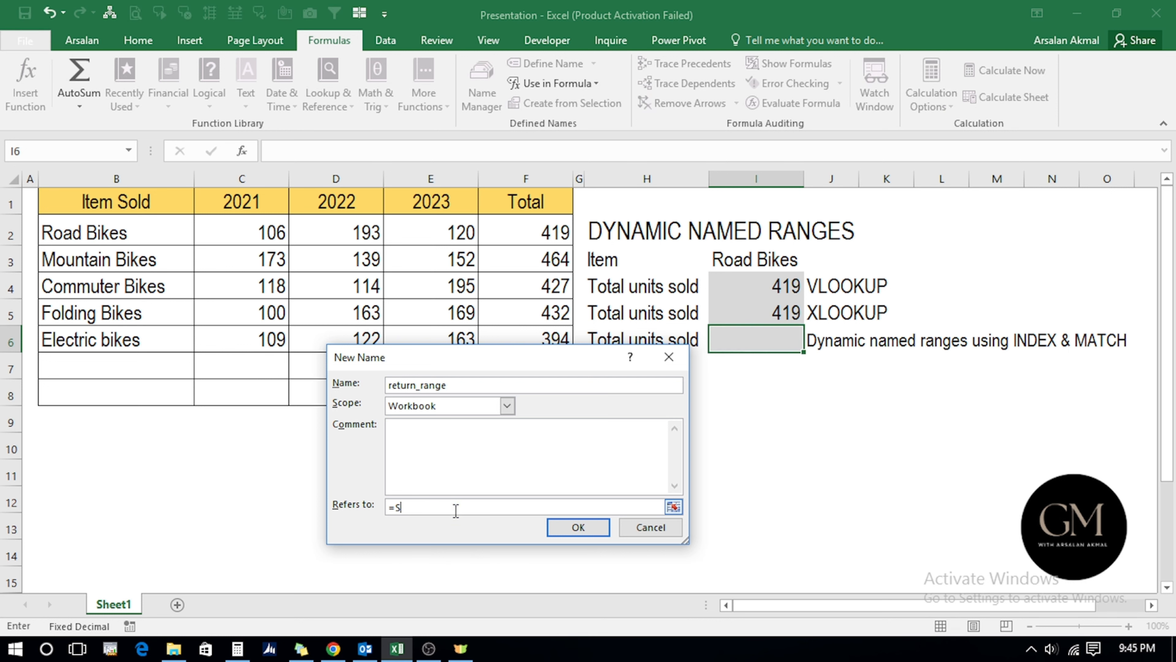
click(519, 235)
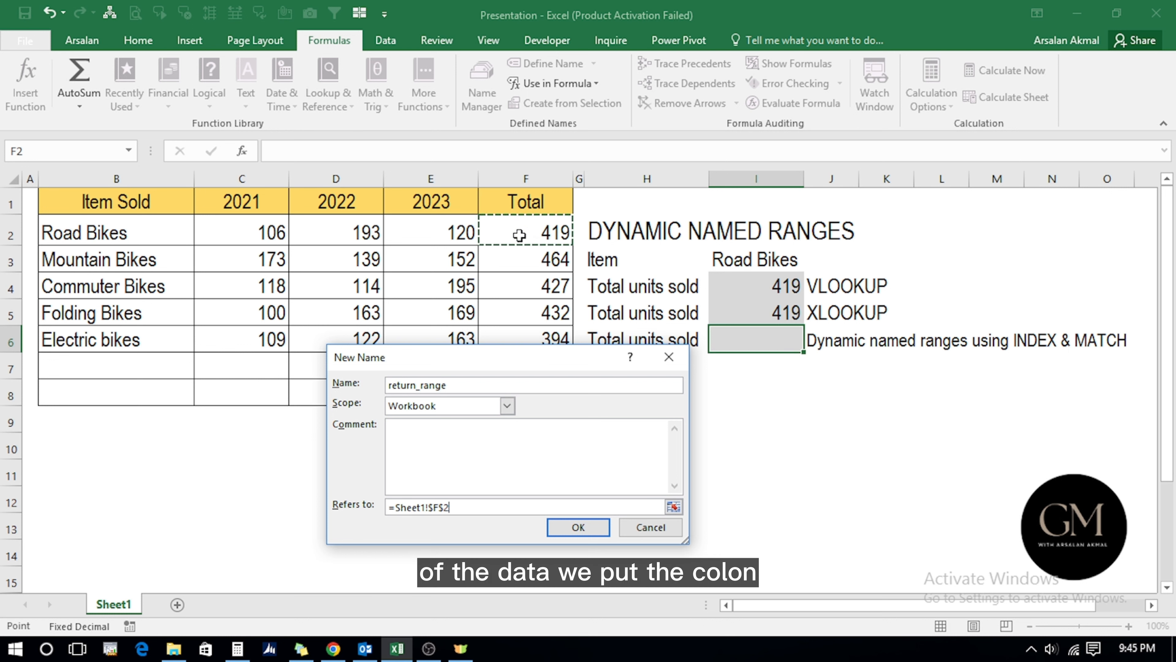
- Extend the return_range reference to =Sheet1!$F$2:INDEX(Sheet1!$F:$F,COUNTA(Sheet1!$F:$F)), save the name and close the Name Manager
key(F8)
key(BackSpace)
key(BackSpace)
key(BackSpace)
key(BackSpace)
text(INDEX()
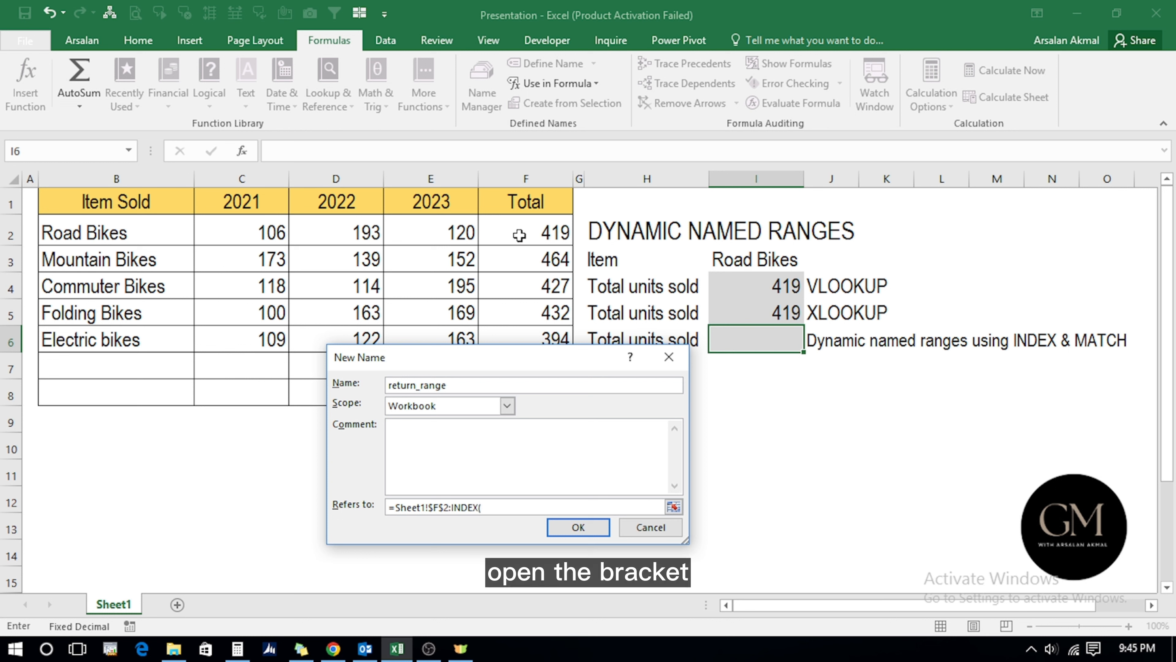
click(508, 178)
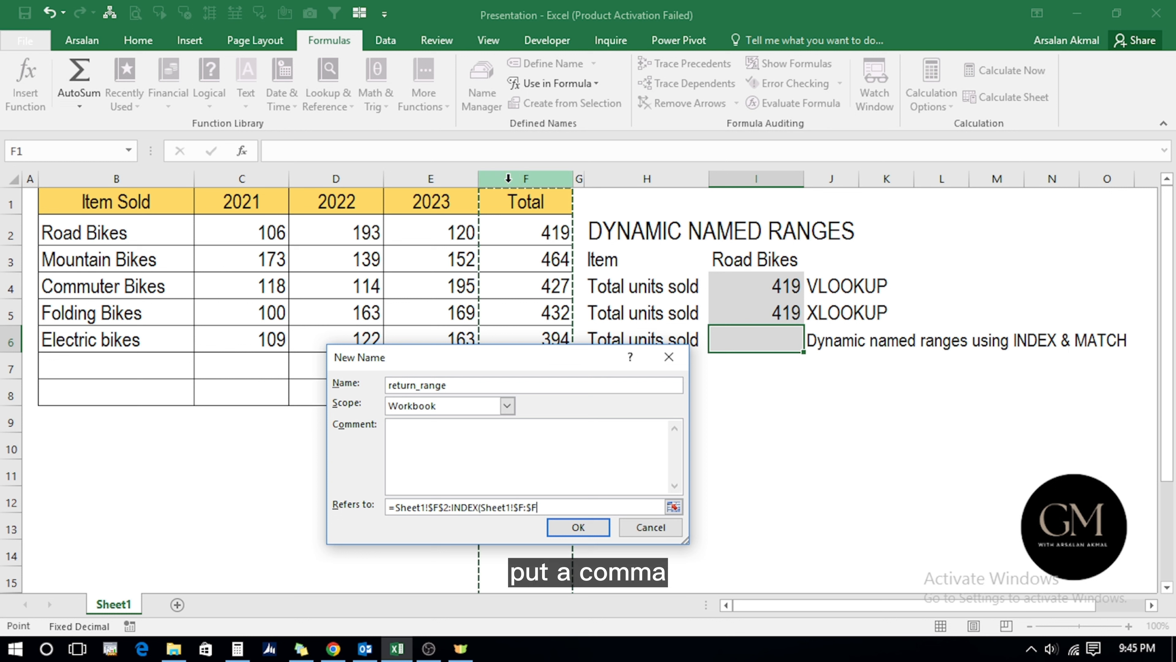
text(,COUNT)
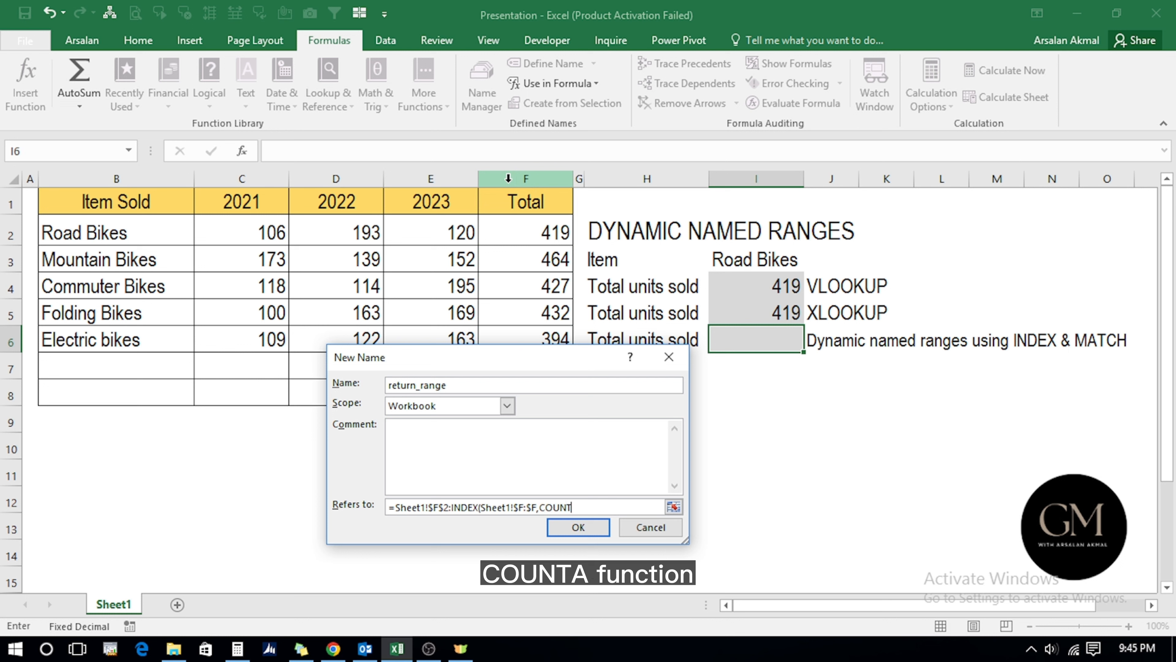
text(A()
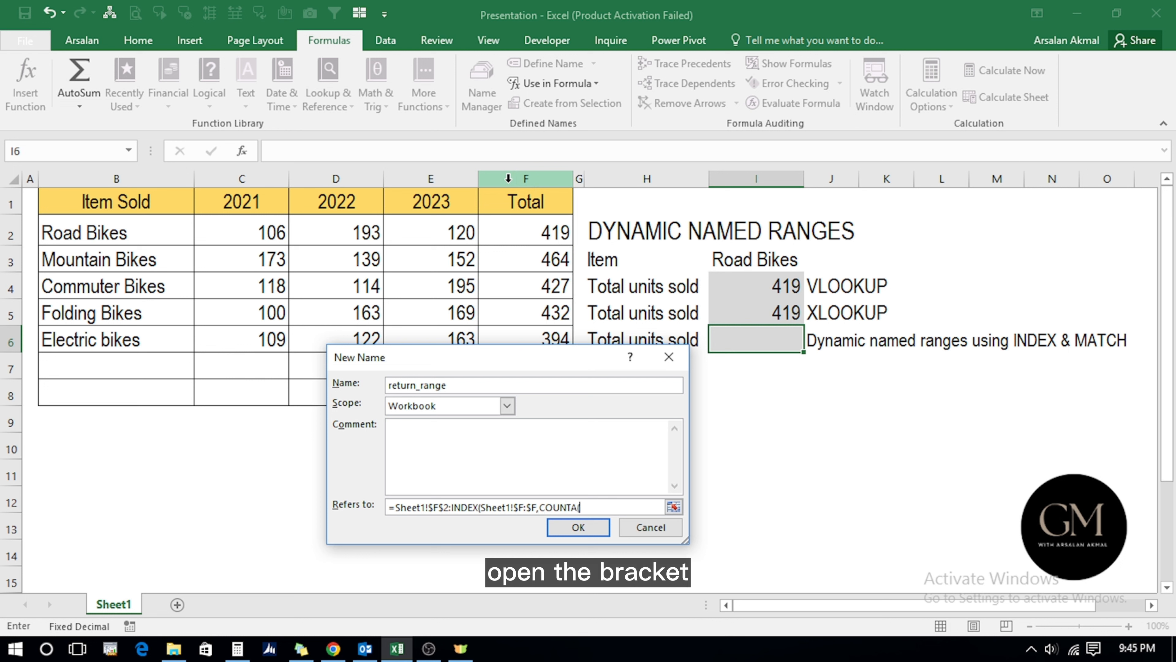
click(508, 178)
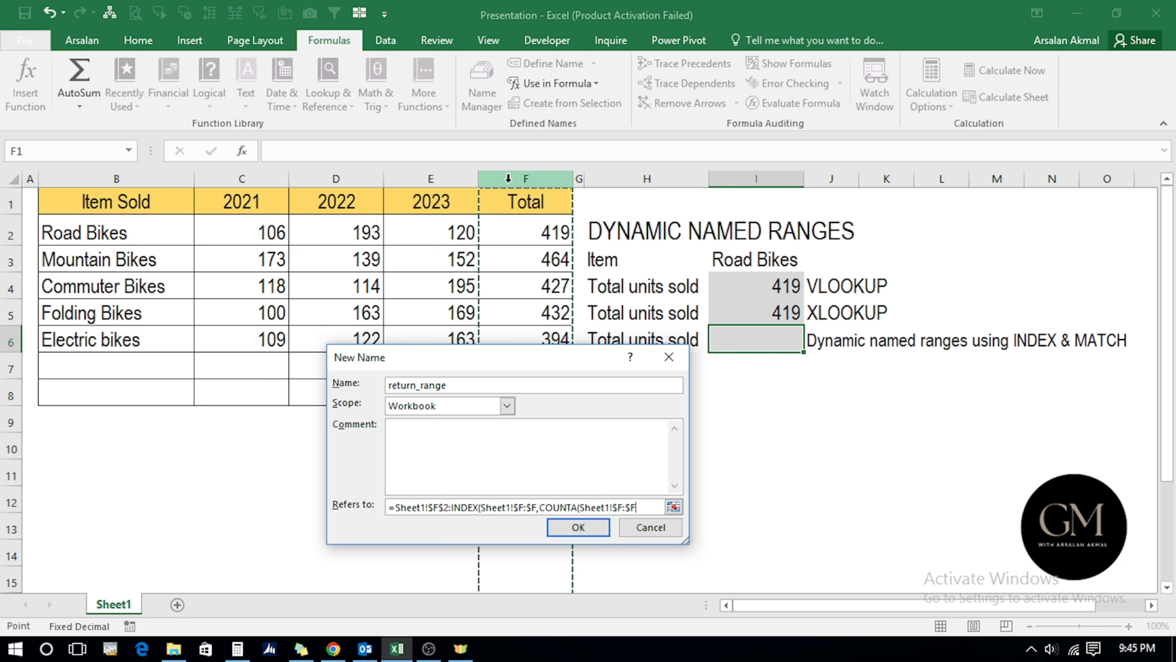
text())
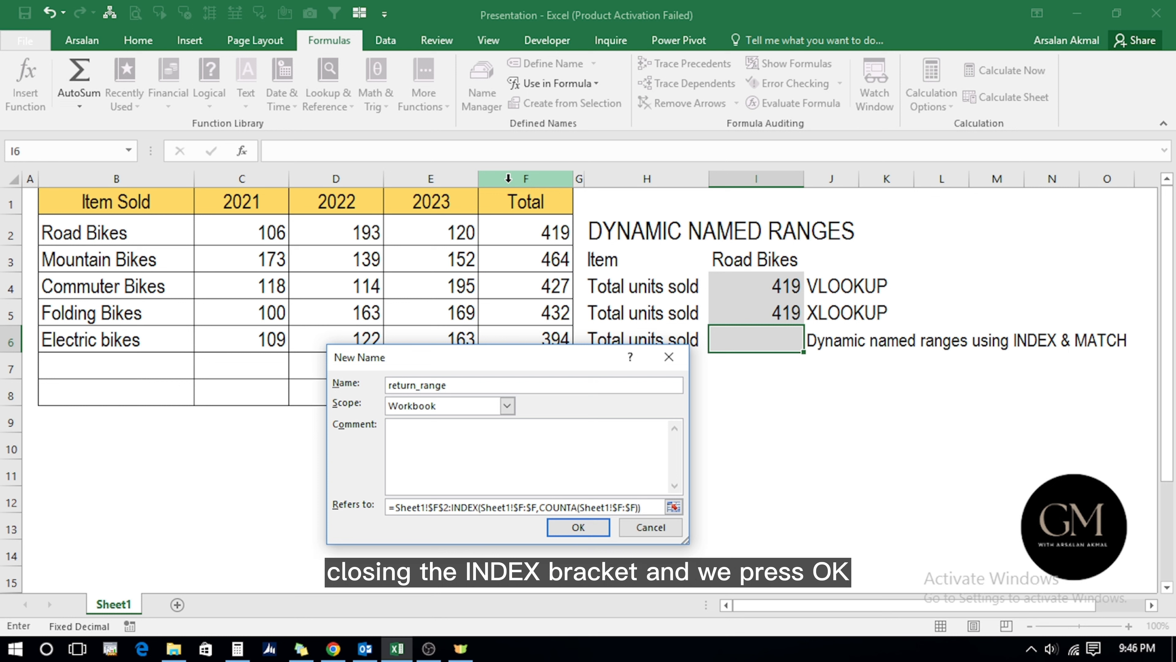
click(571, 528)
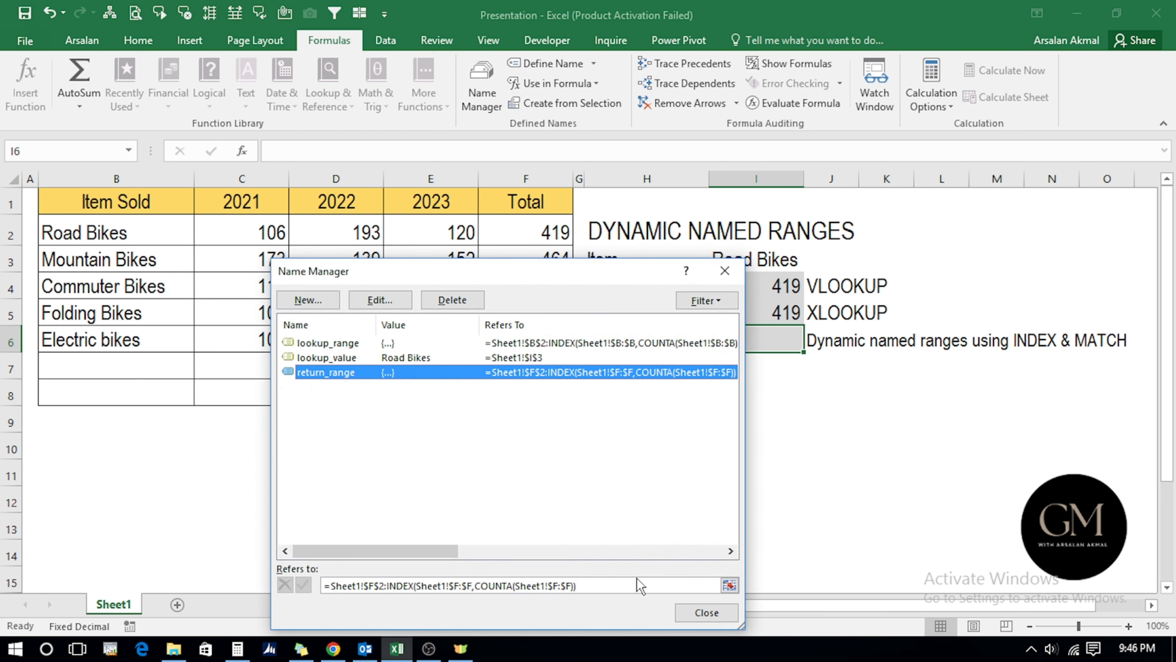
click(685, 614)
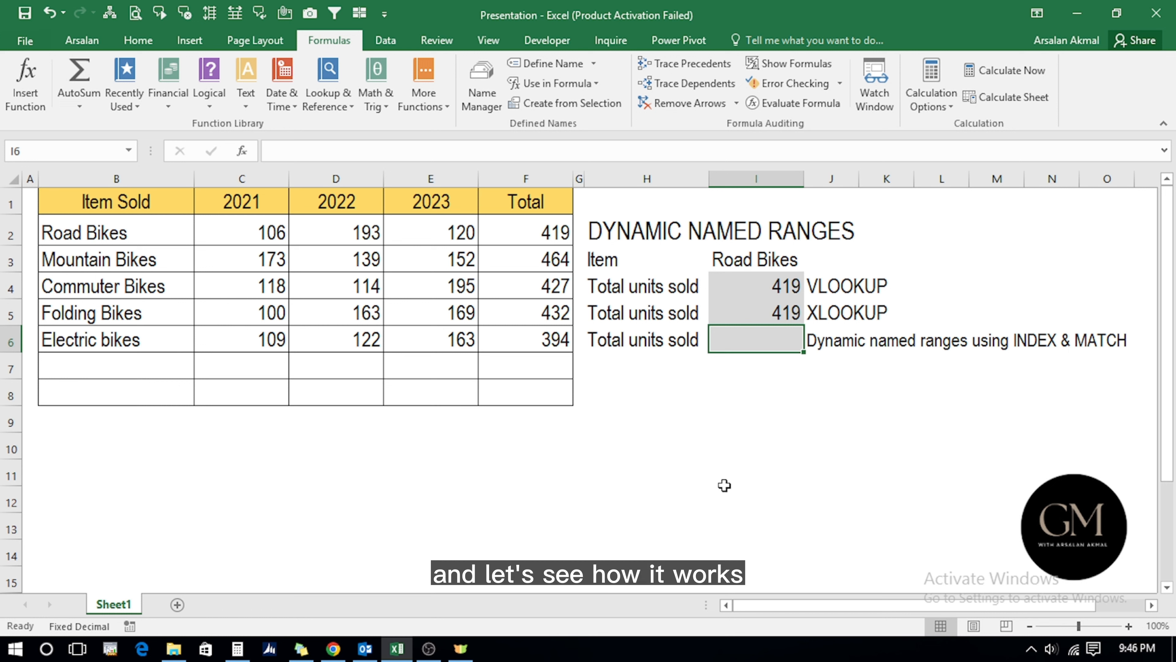
- Start an INDEX formula in I6 with the name return_range as the array
text(=inde)
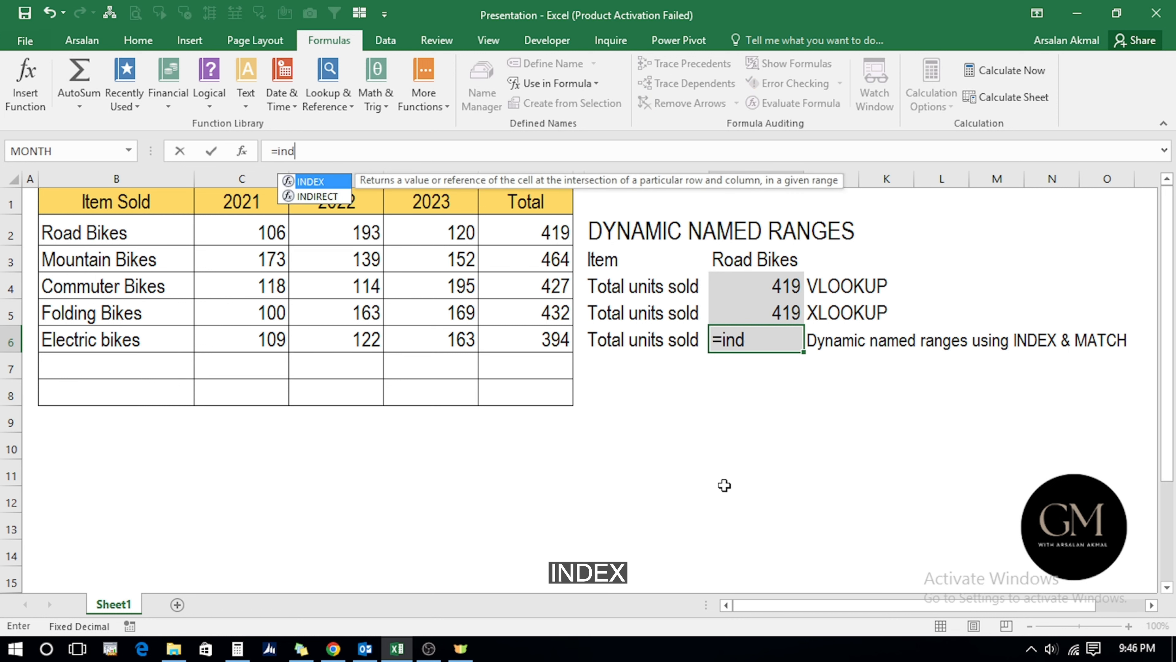
double_click(306, 181)
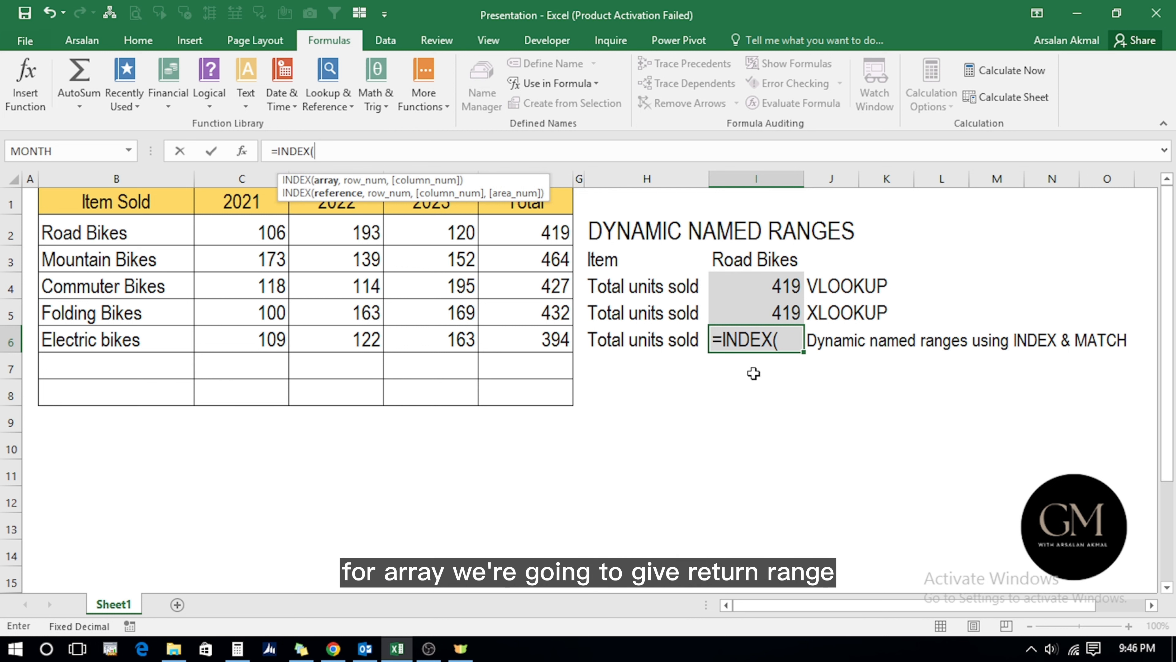
text(retu)
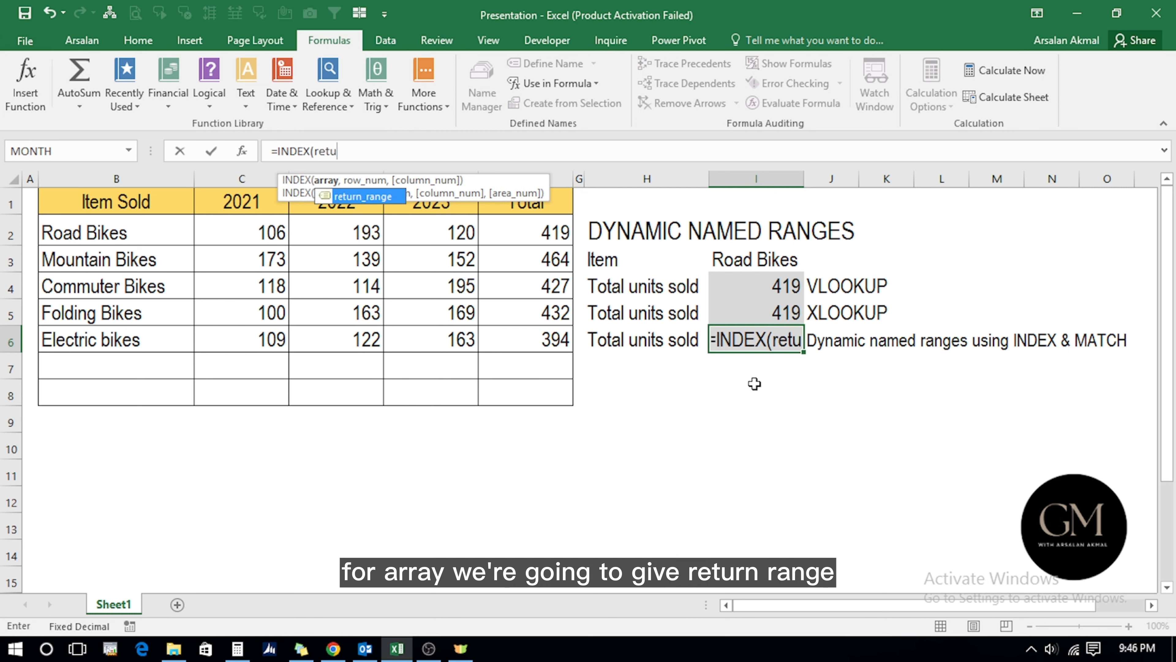
double_click(388, 197)
text(,)
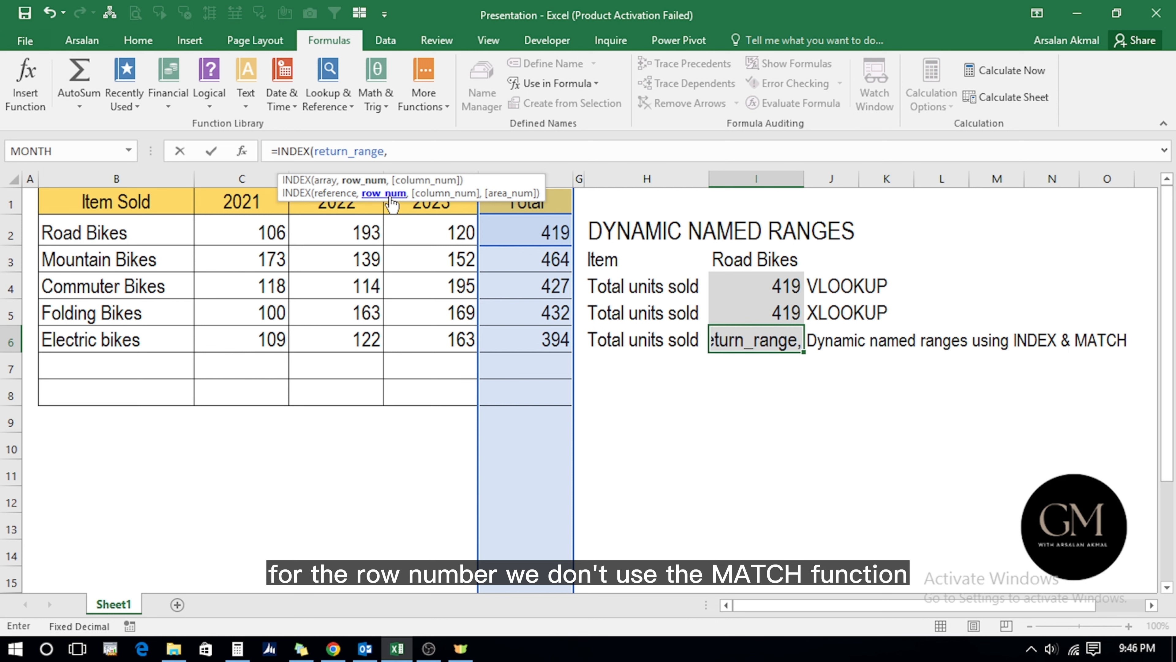
- Nest a MATCH function as the INDEX row number, using the name lookup_value as its lookup value
text(mat)
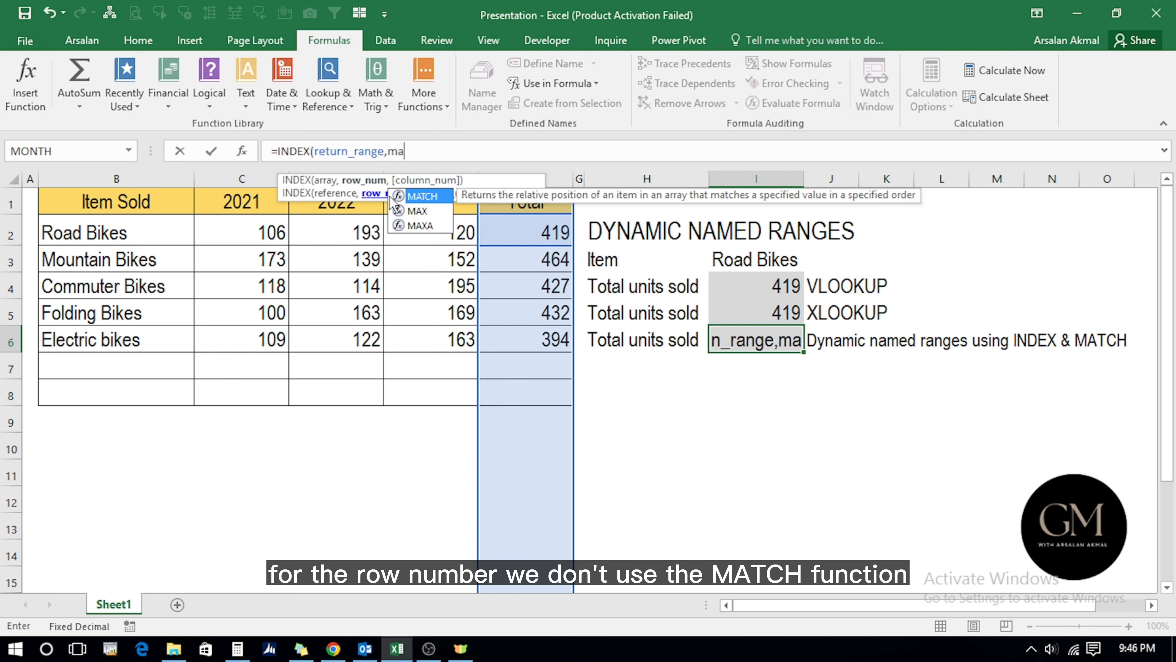
double_click(419, 196)
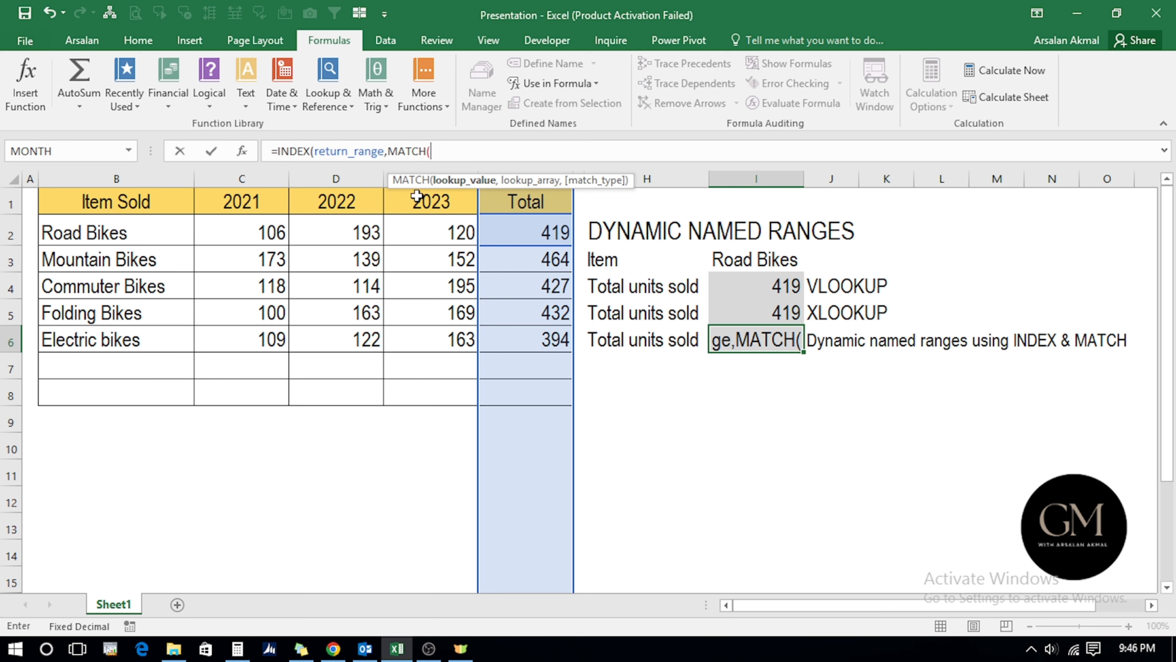
text(loo)
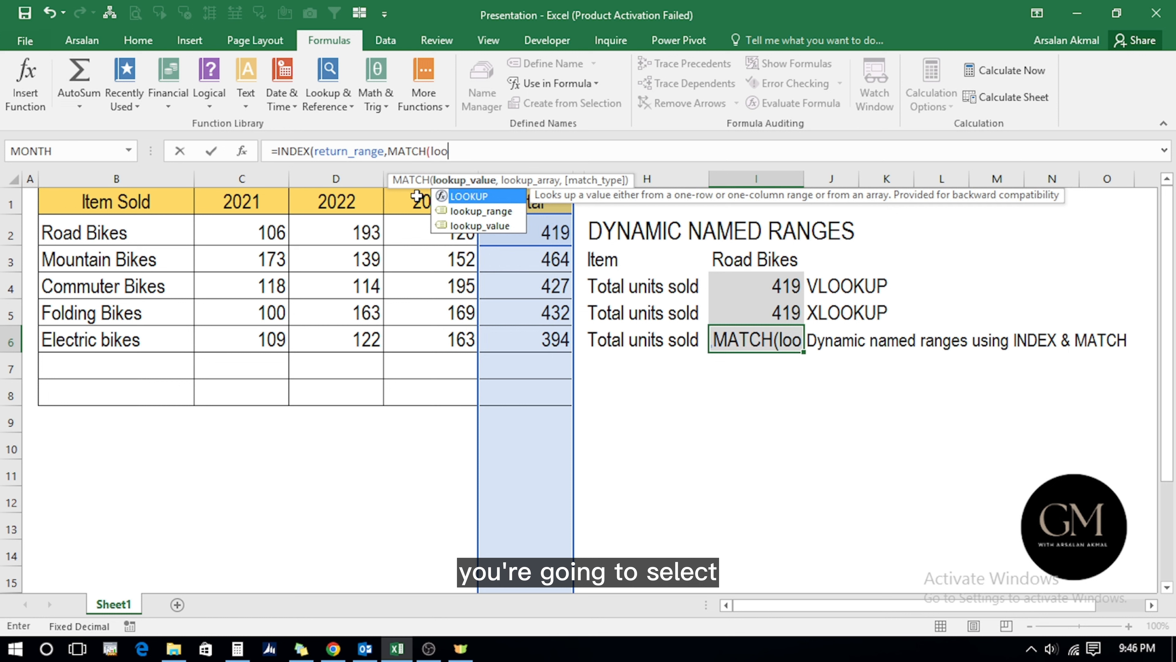
click(471, 226)
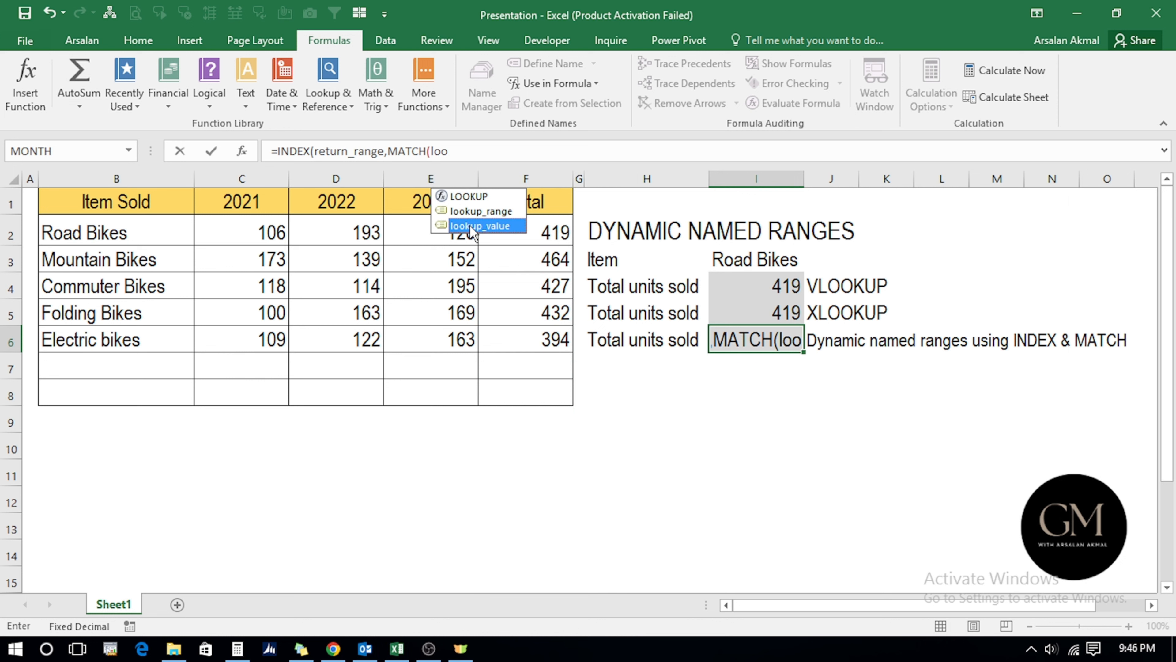
double_click(471, 227)
text(,)
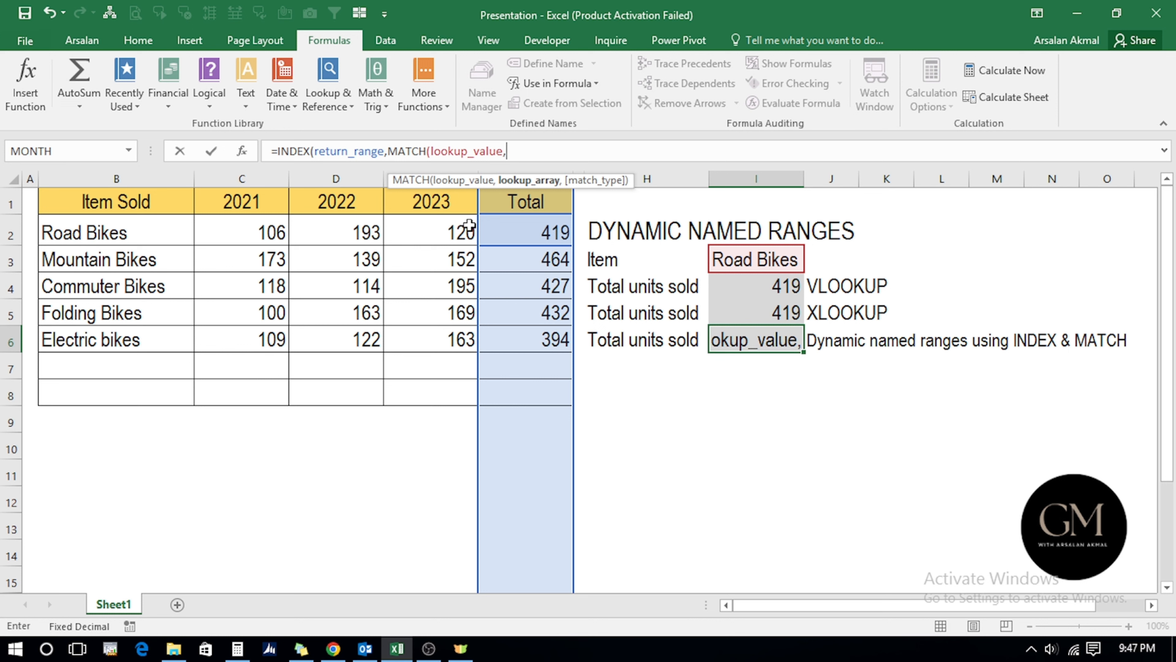
- Complete the MATCH with lookup_range as lookup array and 0 for exact match, close both functions and enter the formula
text(look)
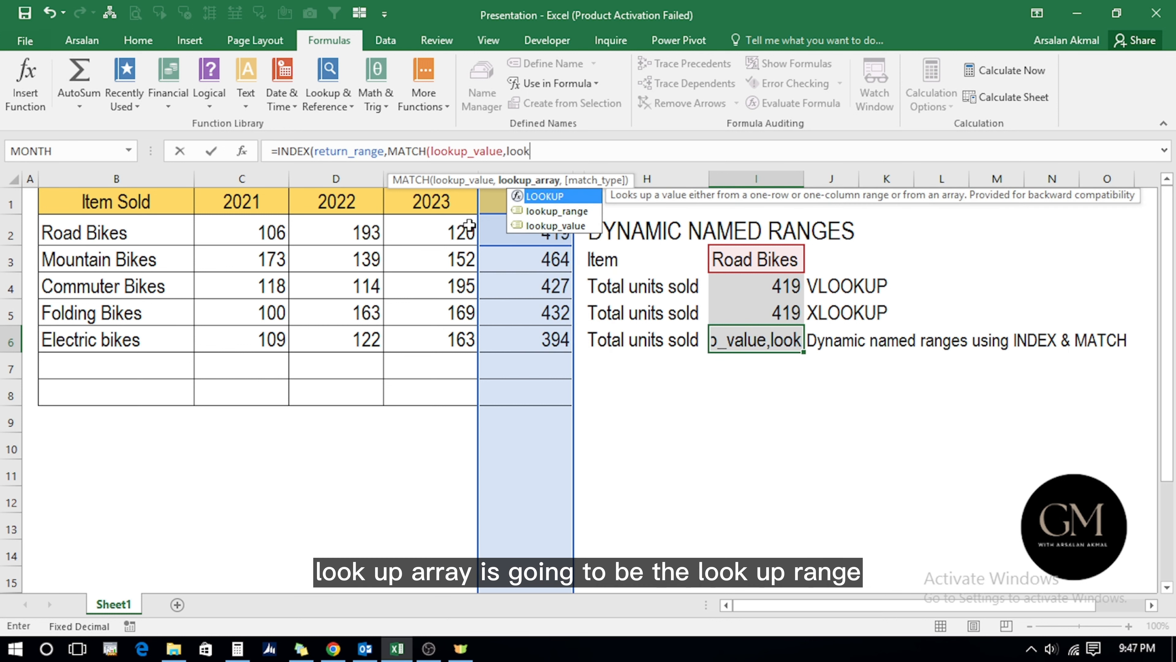
key(Down)
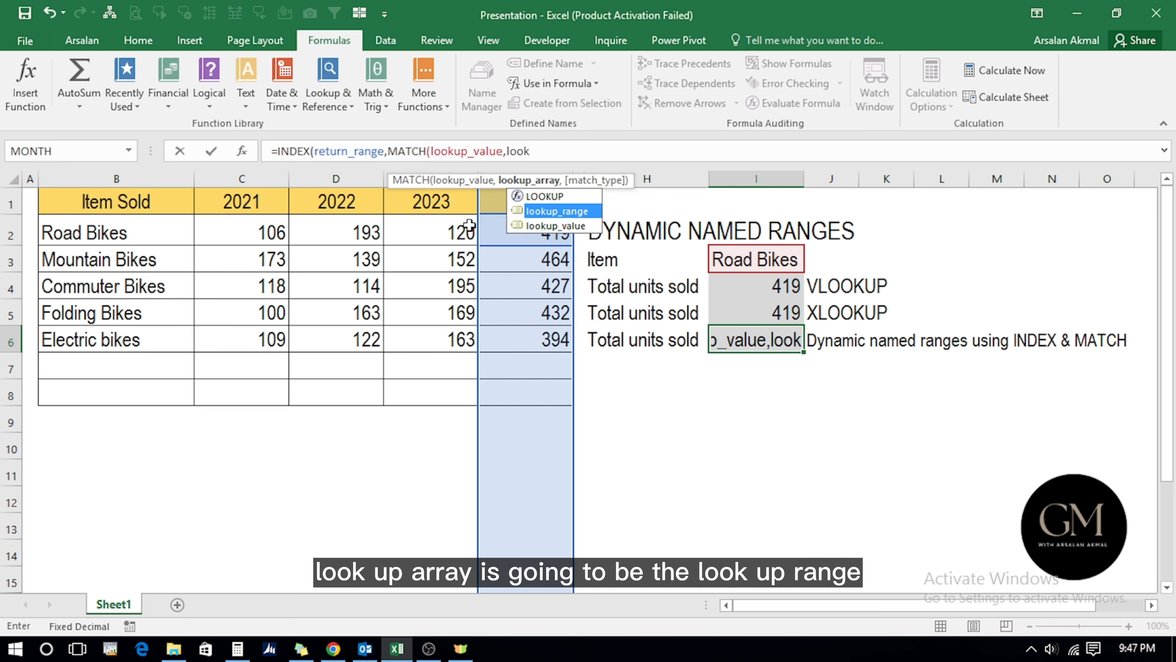
key(Tab)
text(,)
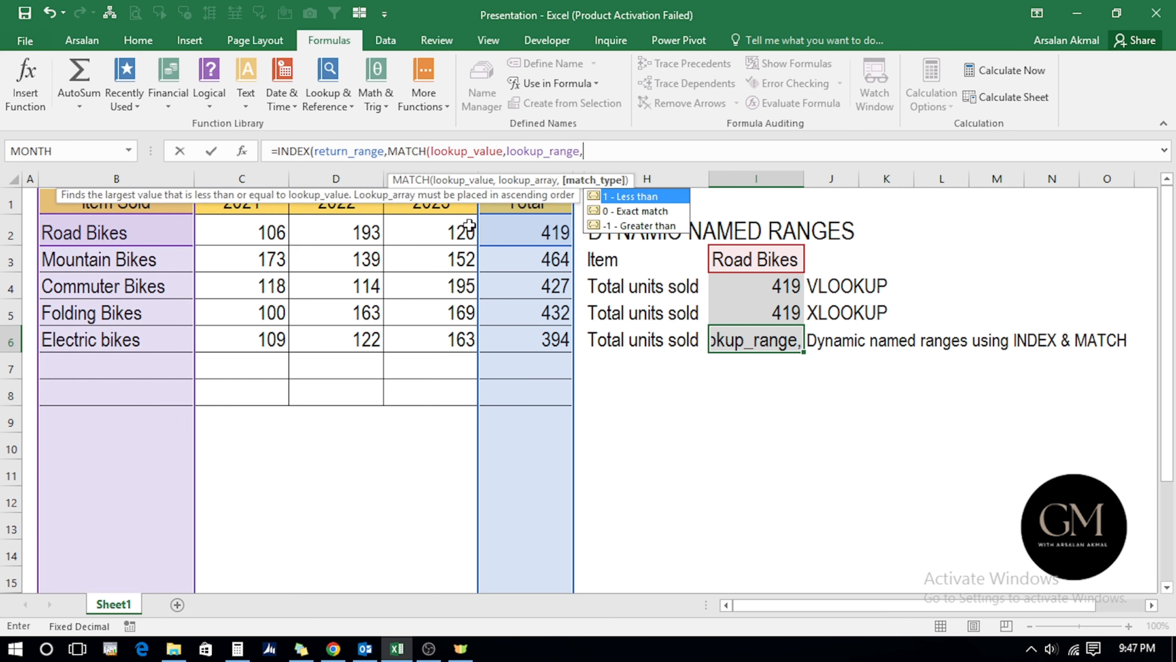
key(Down)
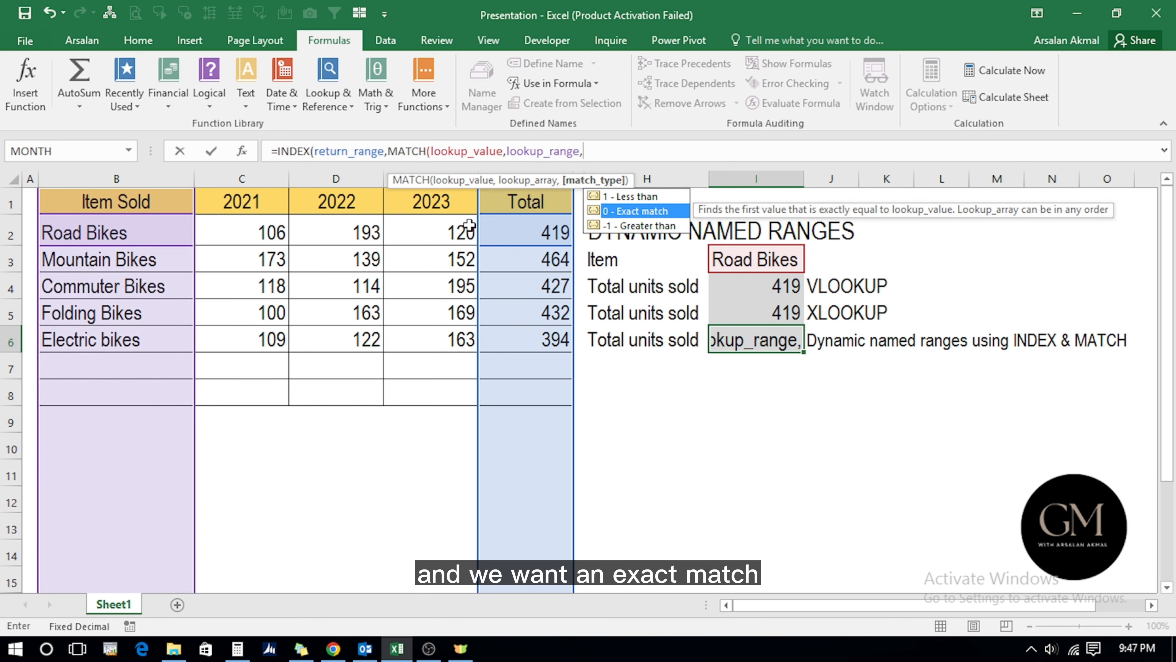
key(Tab)
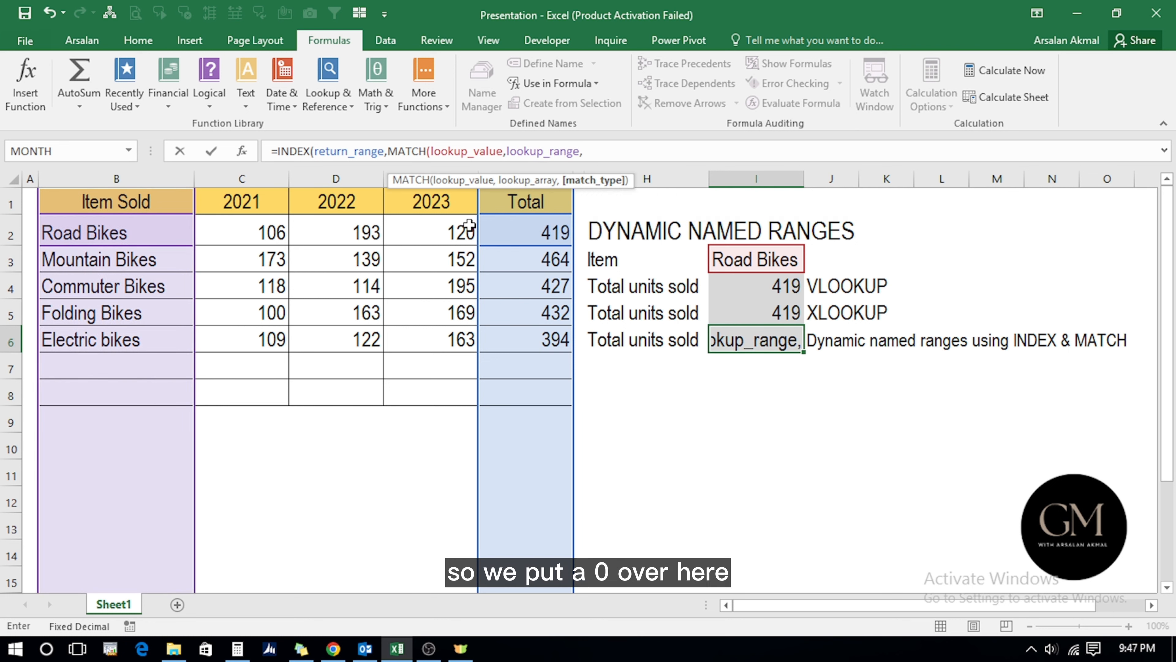
text(0))
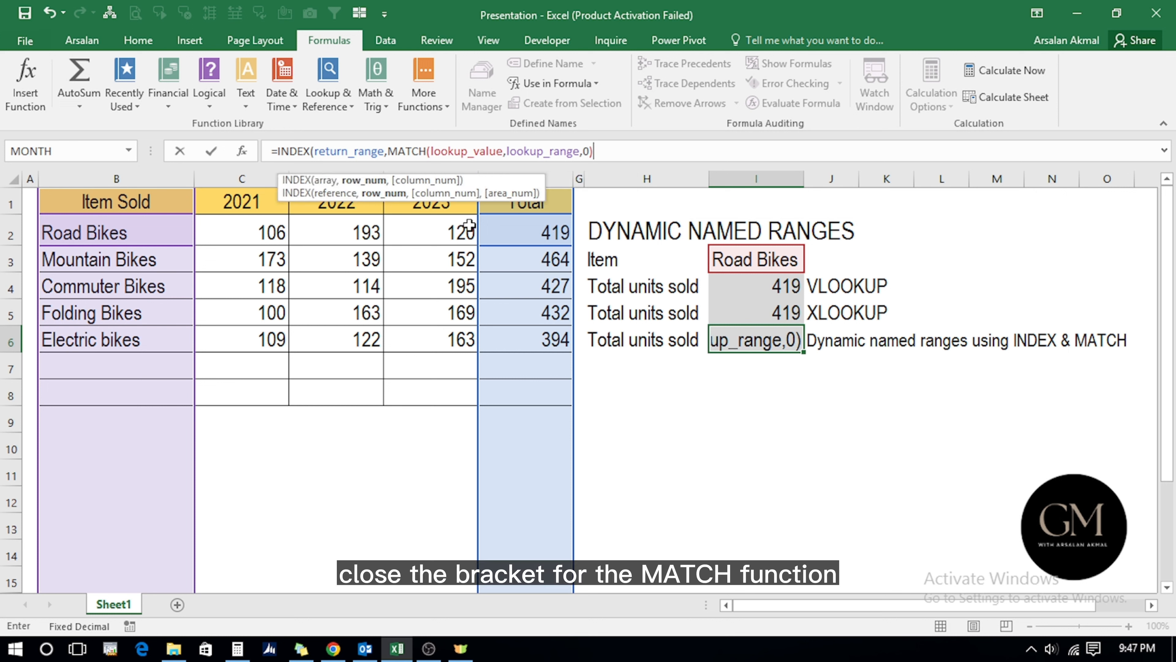
text())
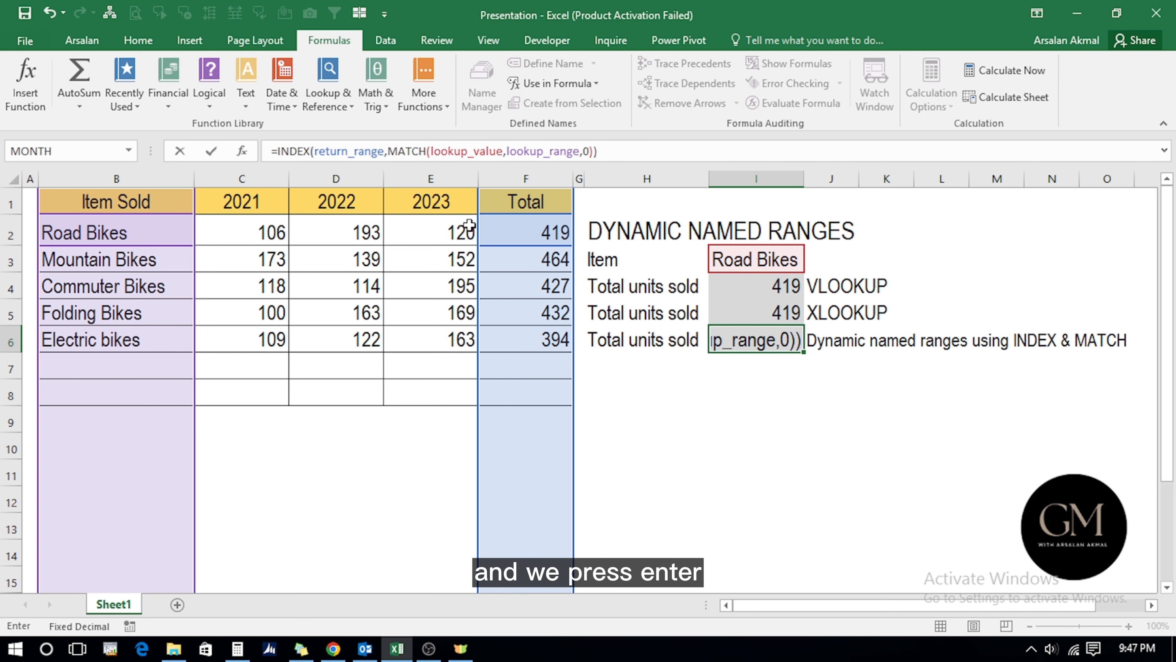
key(Return)
- Choose Mountain Bikes from the item drop-down in I3 to test the three lookup formulas
key(Up)
key(Up)
key(Up)
key(Up)
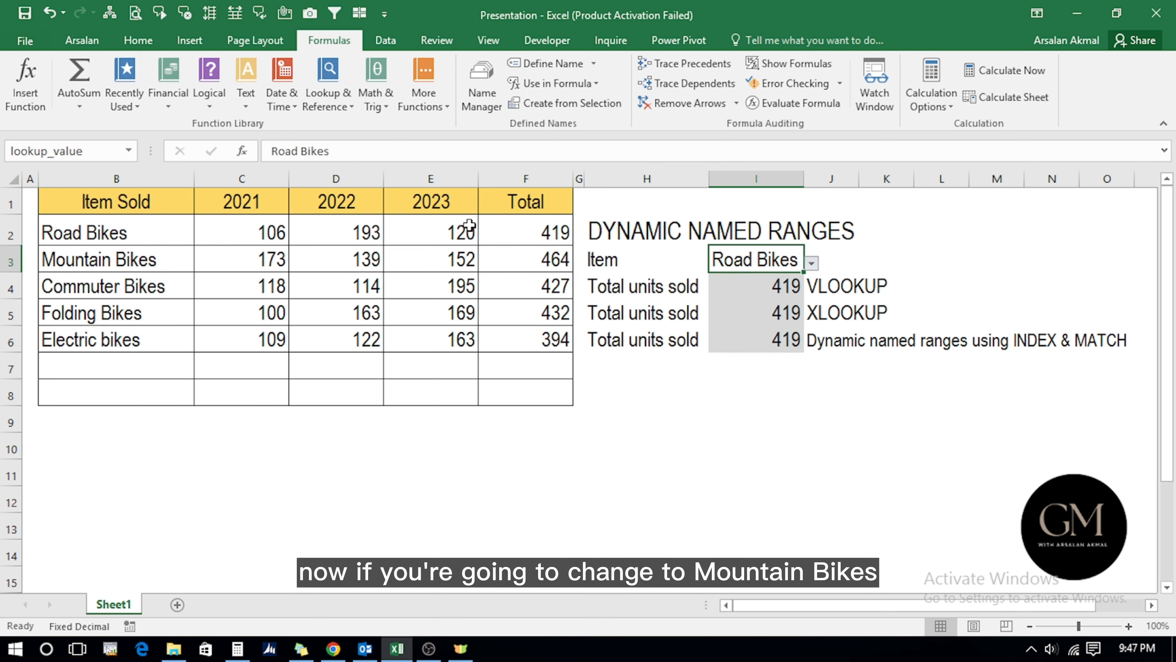
key(alt+Down)
key(Down)
key(Return)
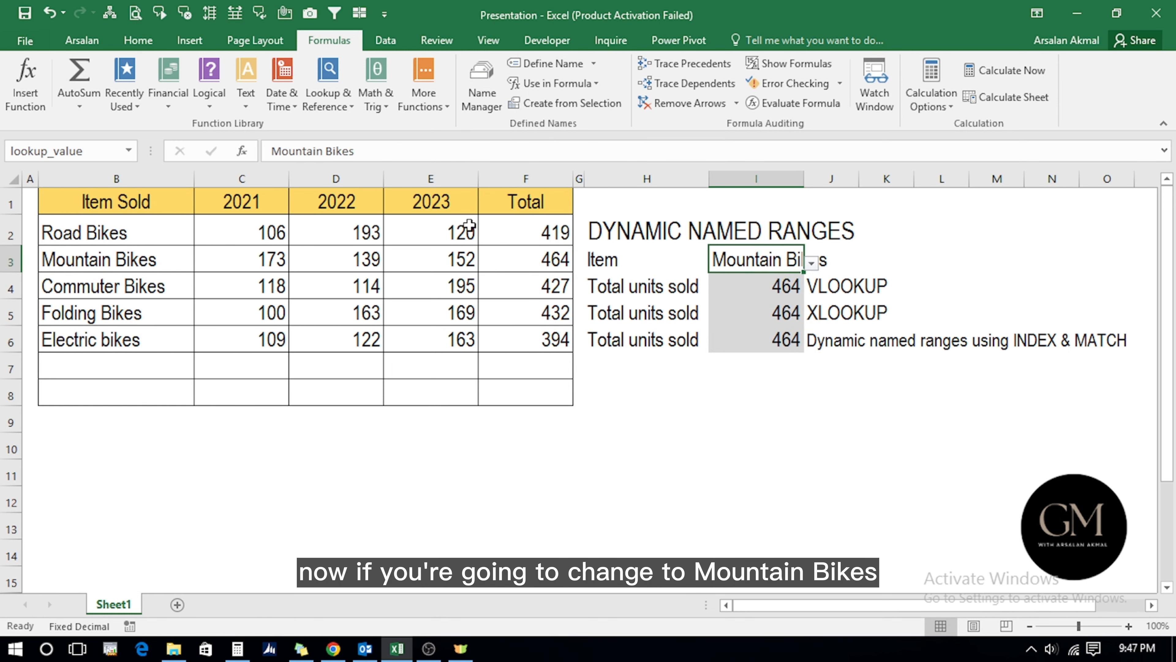
- Switch the item drop-down in I3 to Electric bikes
key(alt+Down)
key(Down)
key(Down)
key(Down)
key(Return)
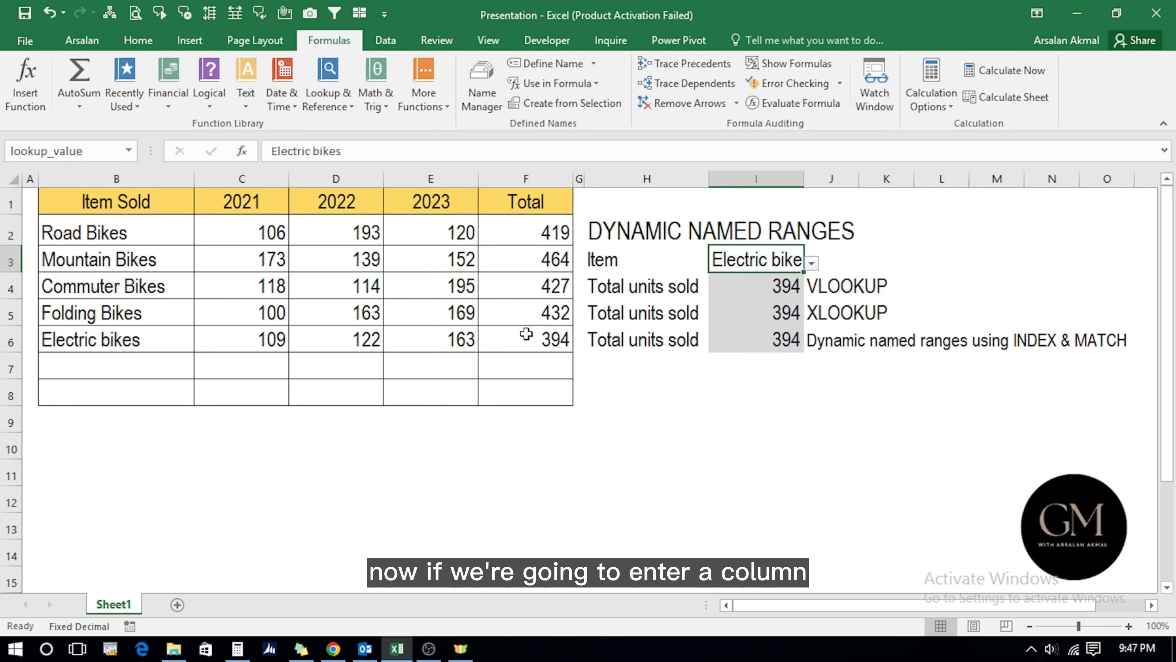
- Insert an empty column between the 2023 and Total columns of the sales table
click(488, 256)
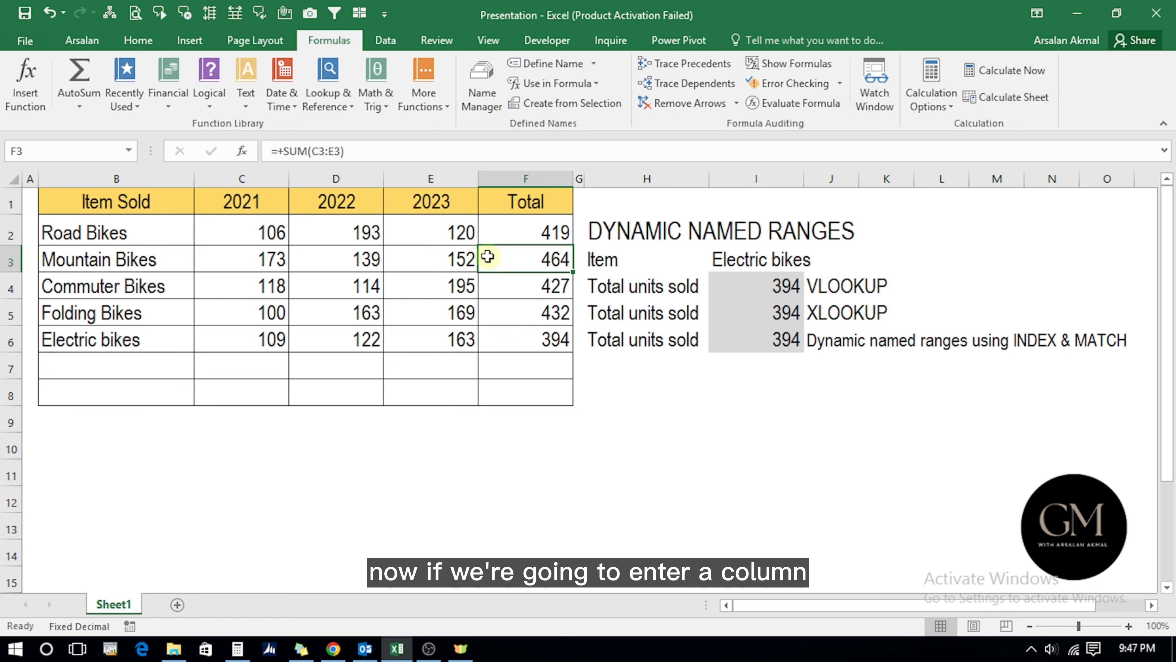
key(alt+h)
key(i)
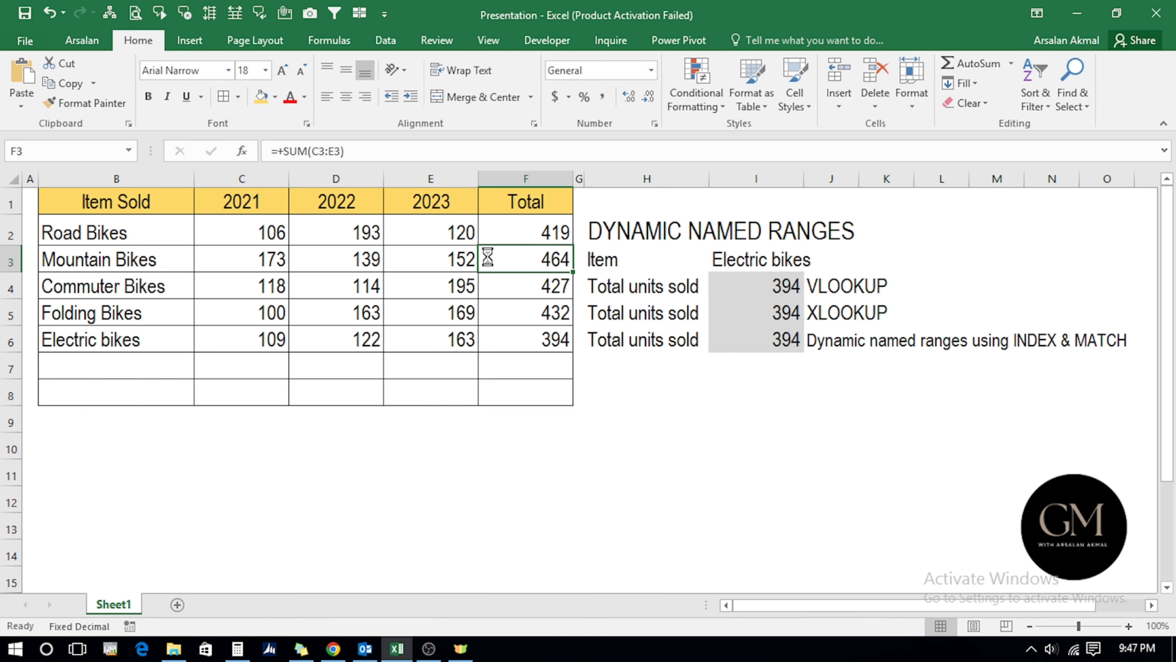
key(c)
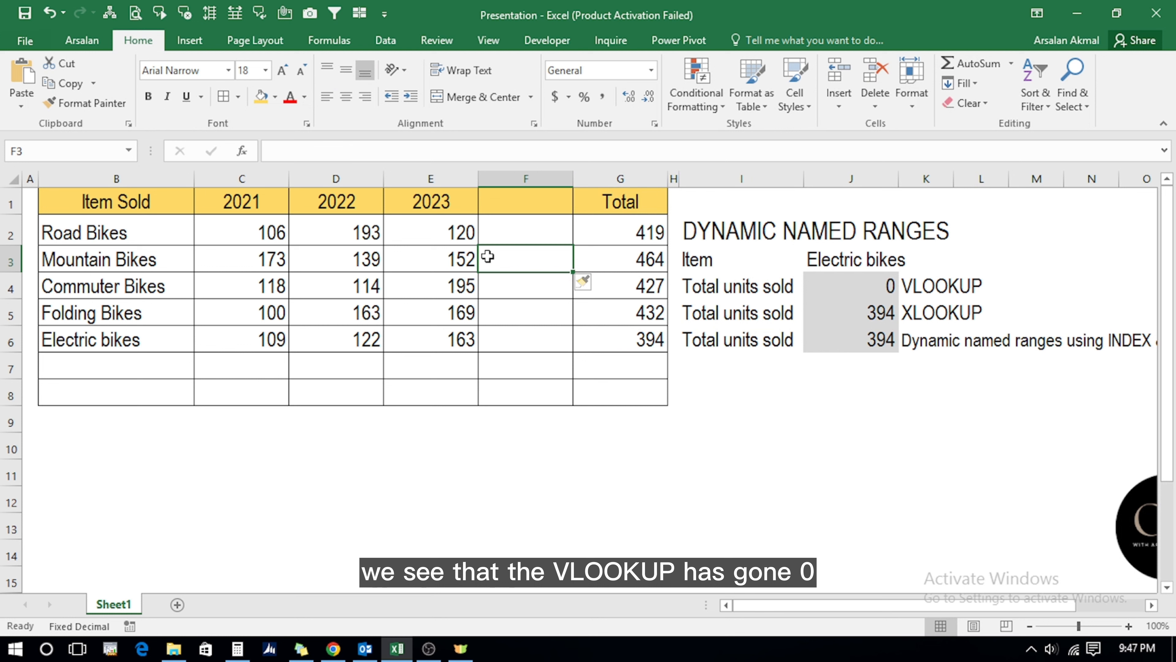
- Set the column index number of the VLOOKUP formula in J4 to 6
click(824, 286)
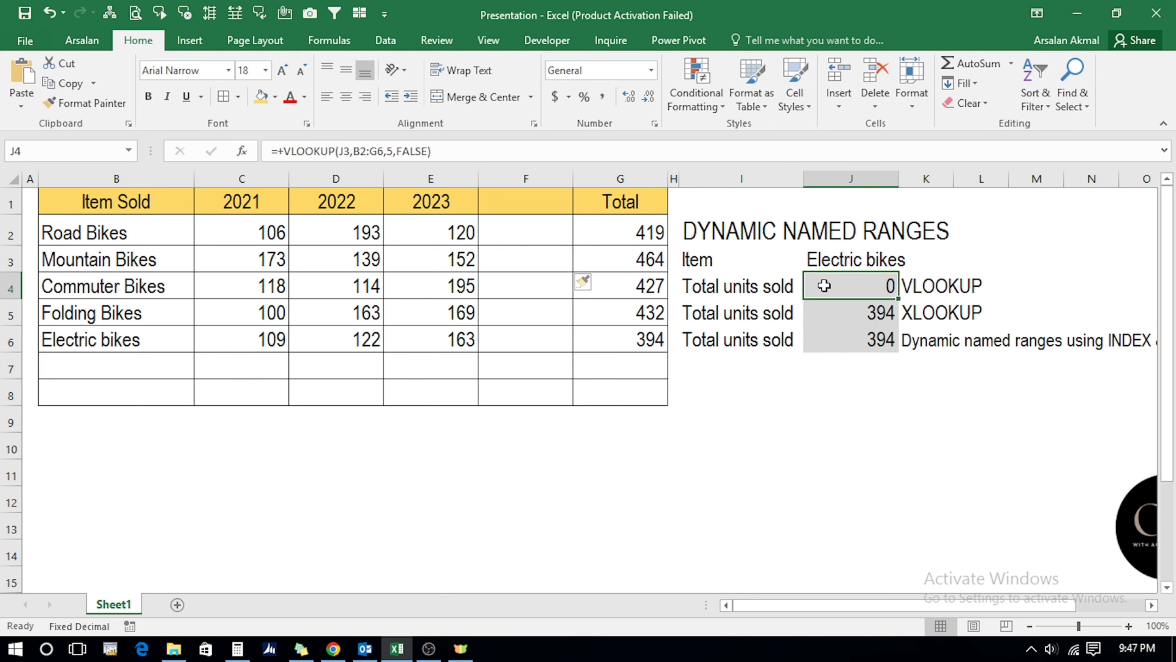
double_click(823, 285)
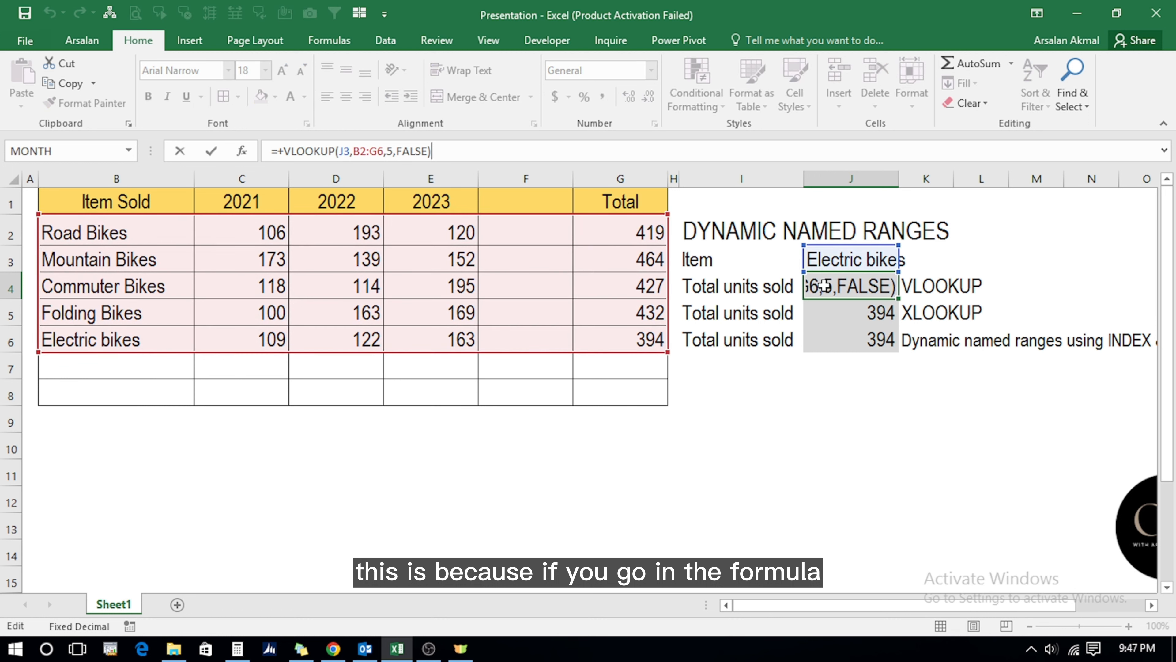
click(395, 151)
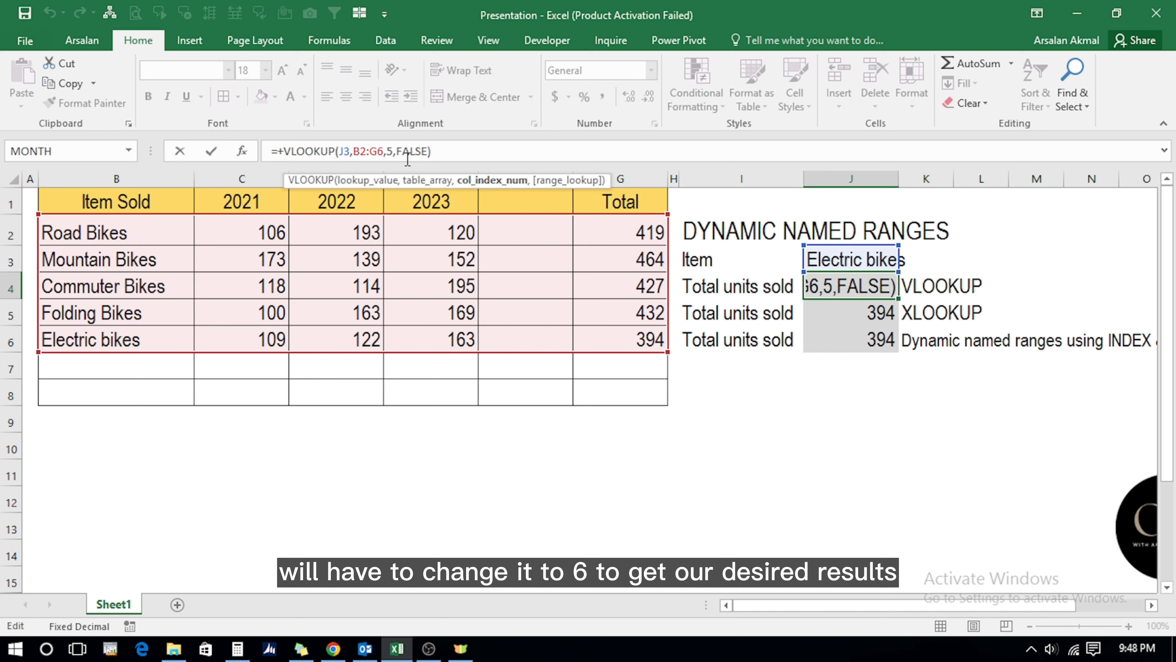
key(shift+Left)
text(6)
key(Return)
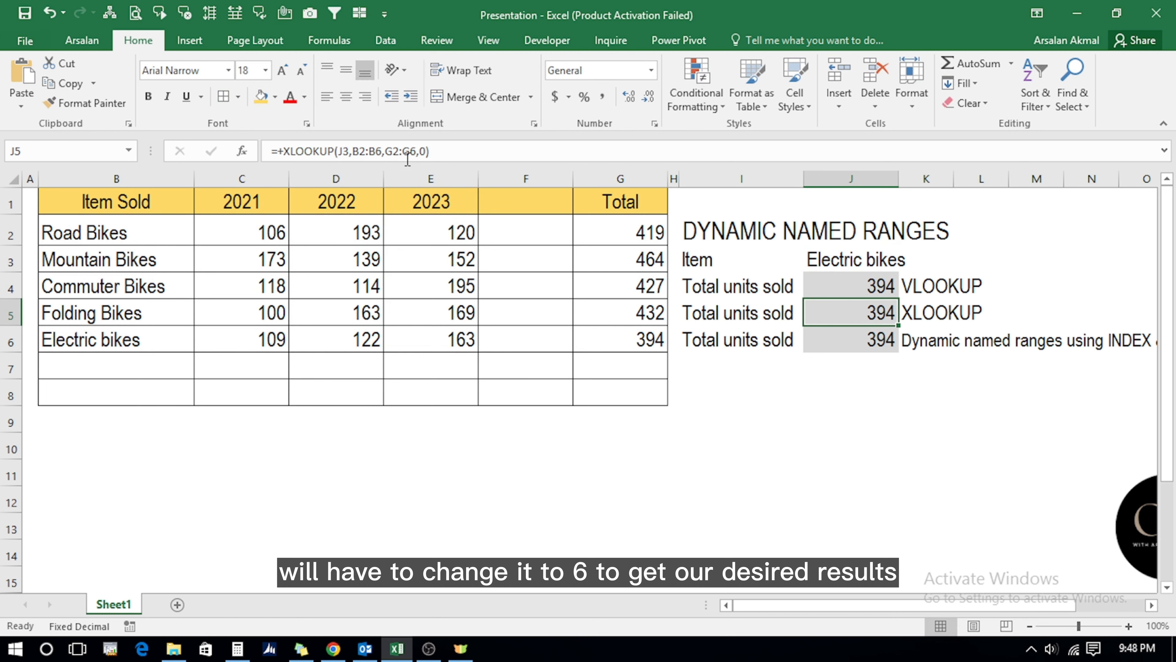
key(Up)
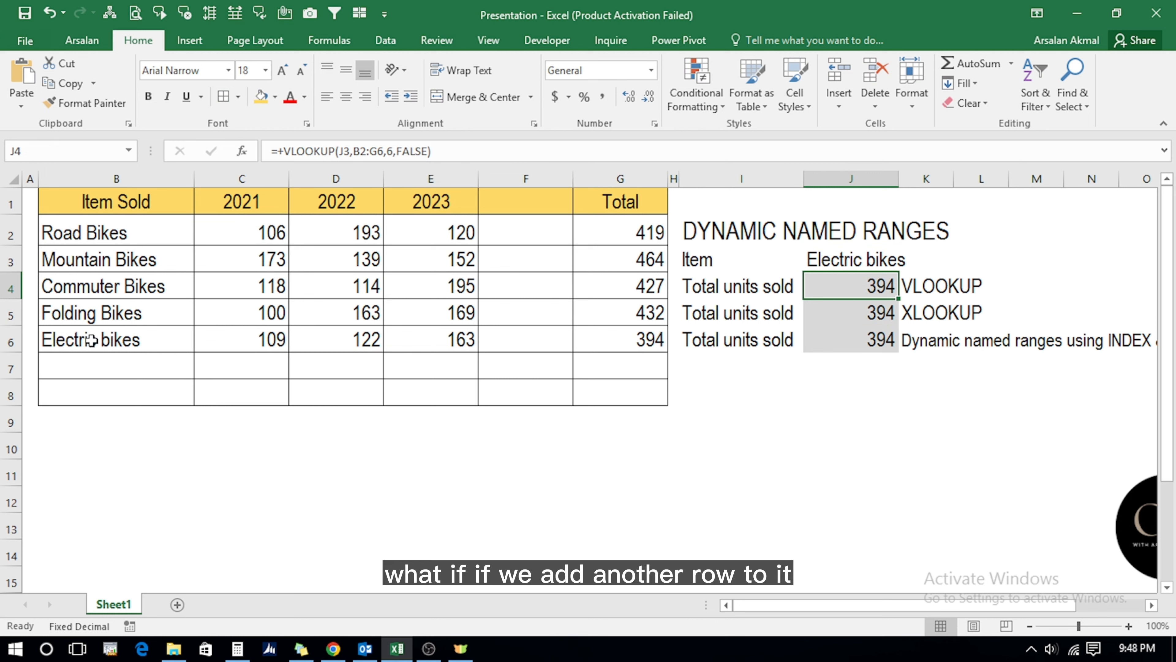
- Add a Women Bikes row in row 7 with 100 for 2021, 200 for 2022 and 250 for 2023
click(96, 361)
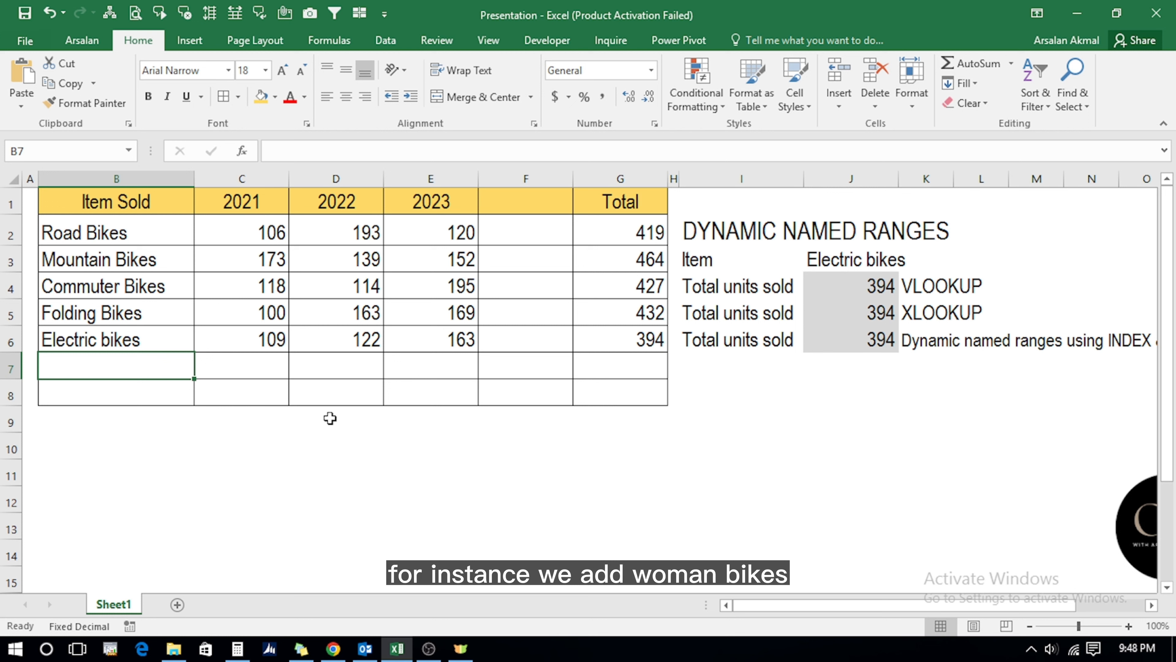
text(Women B)
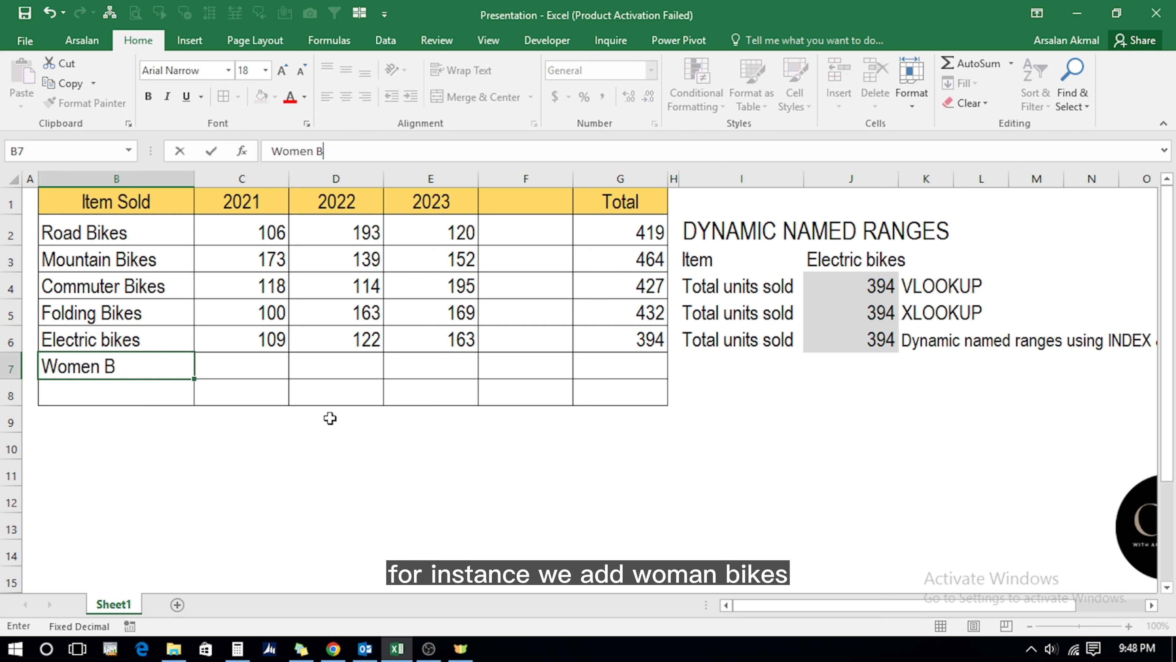
text(ikes)
key(Tab)
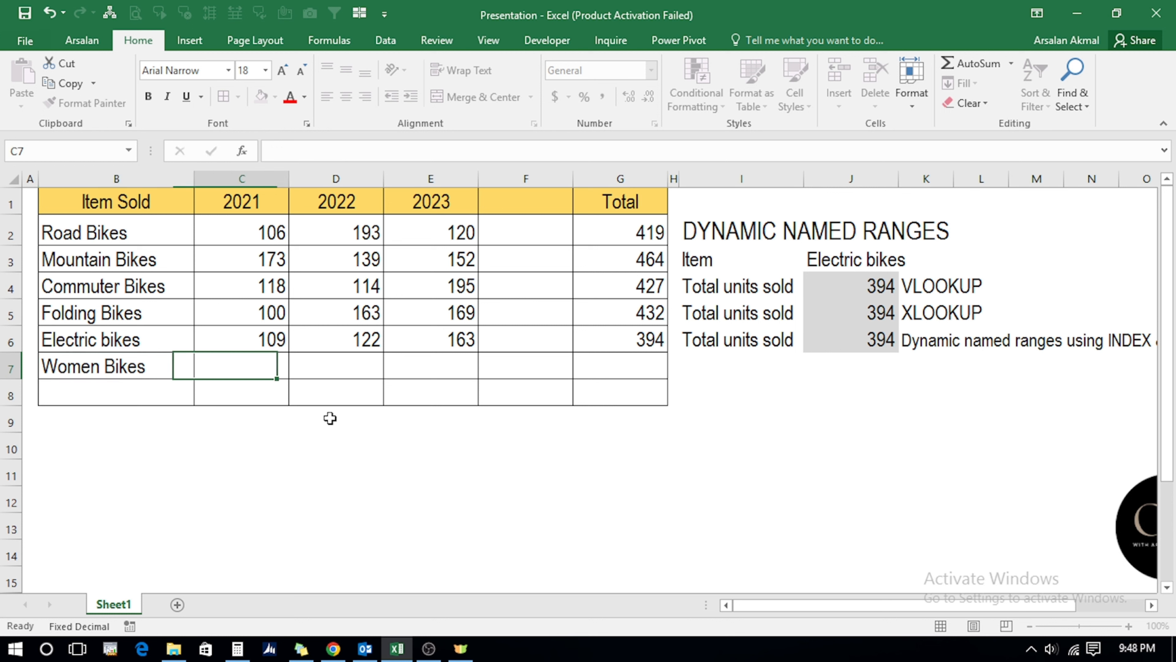
text(100)
key(Tab)
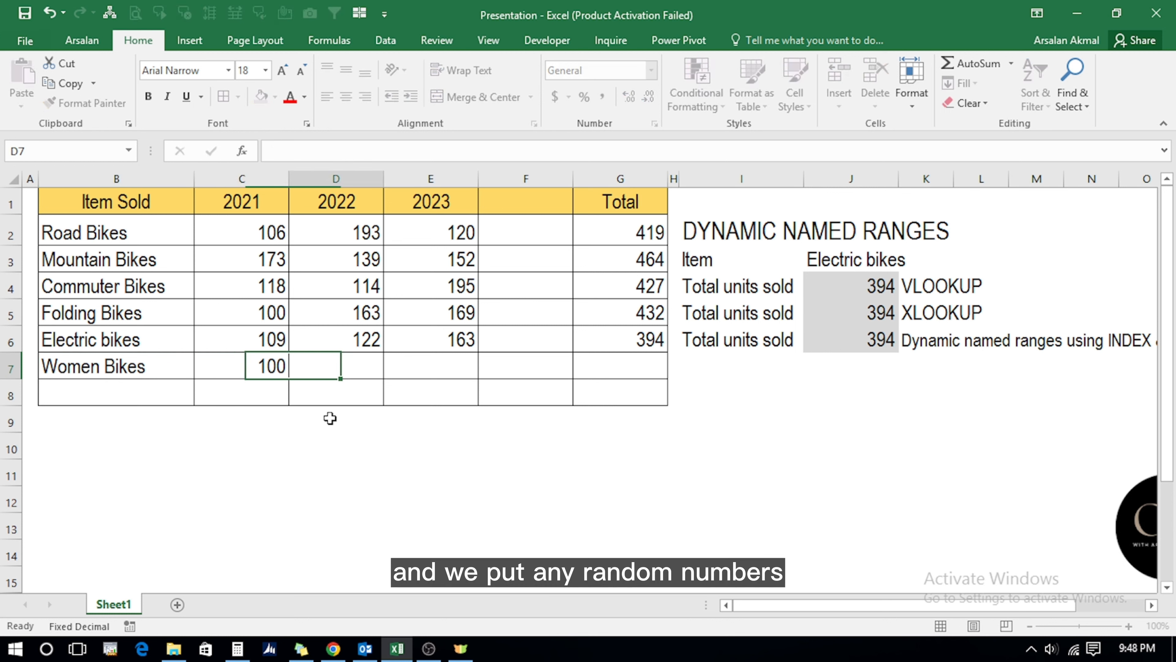
text(200)
key(Tab)
text(250)
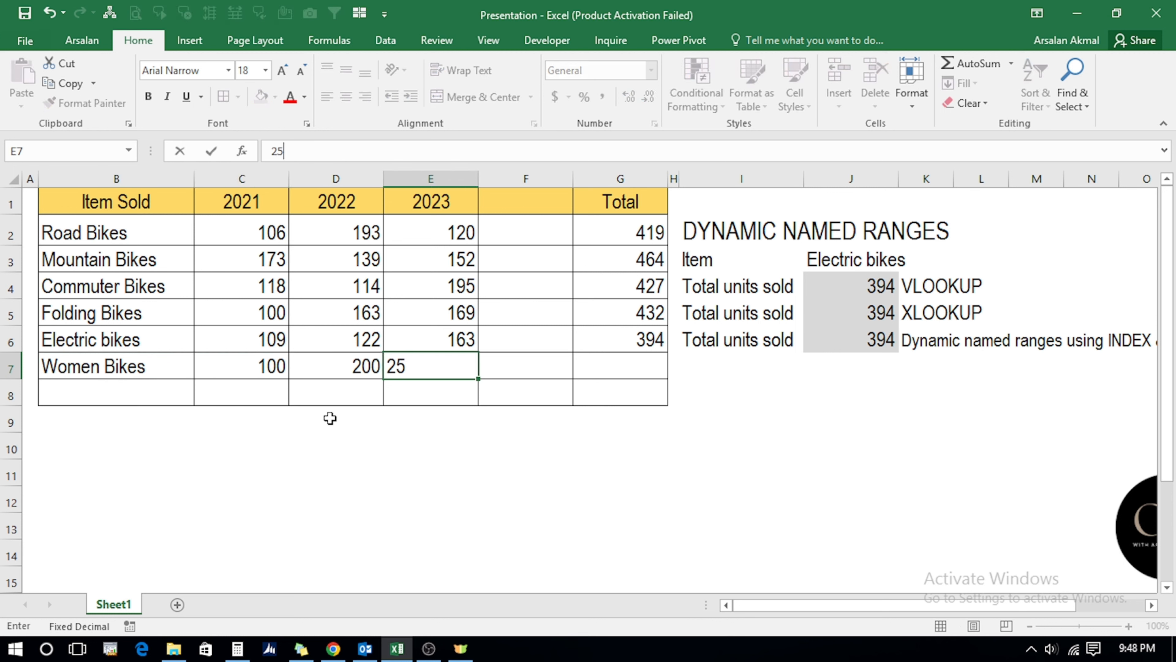
key(Tab)
- Choose Women Bikes from the item drop-down in J3
key(Tab)
key(Tab)
key(Right)
key(Up)
key(Up)
key(Up)
key(Up)
key(Right)
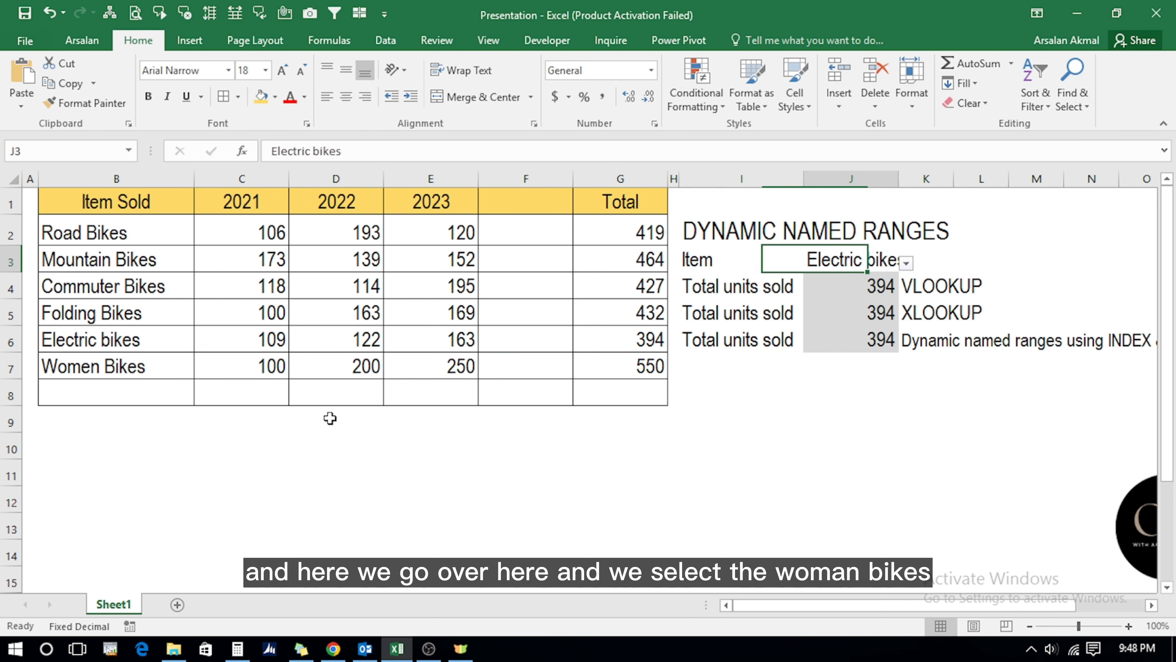
key(alt+Down)
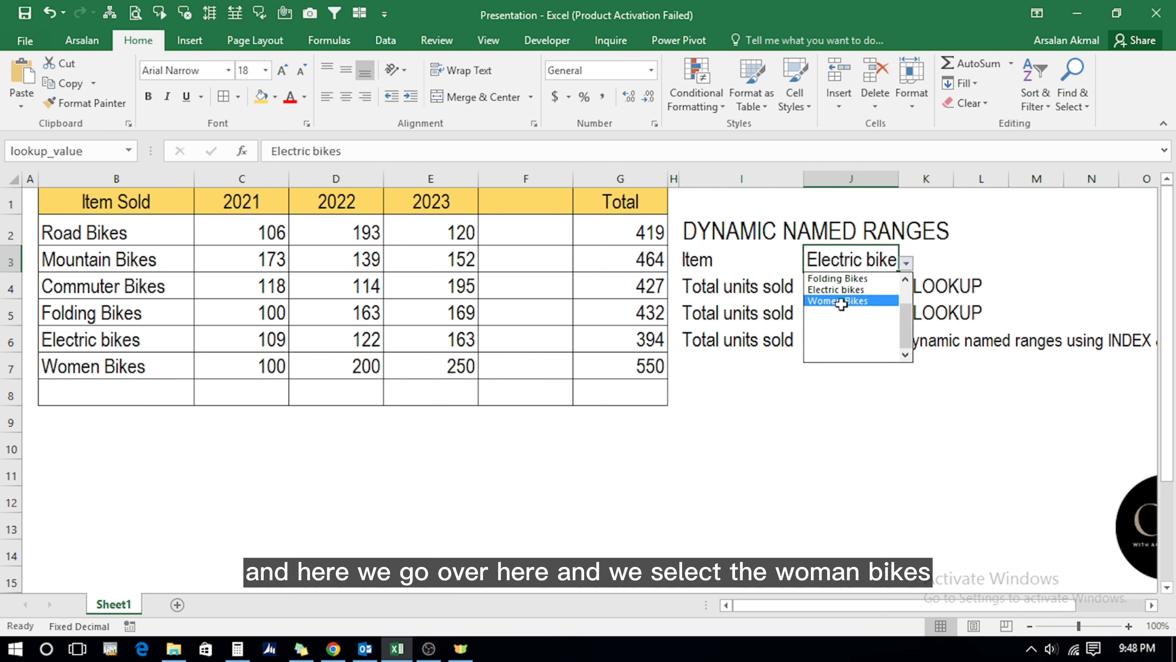
click(849, 312)
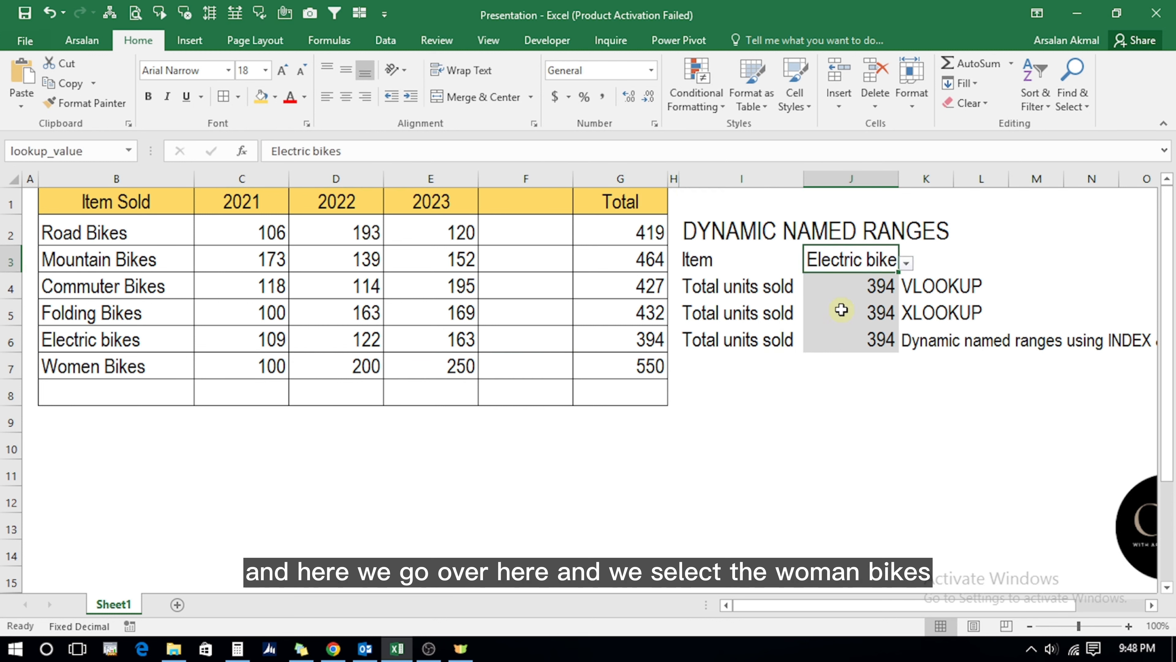
click(906, 263)
click(829, 301)
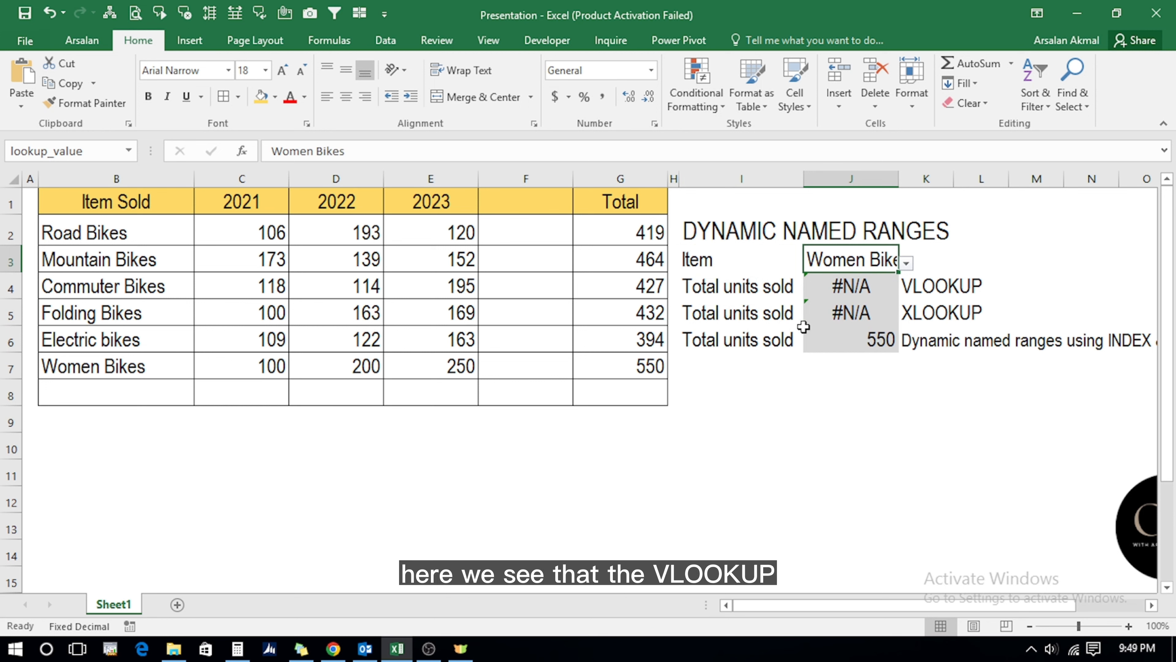
- Check the three lookup formulas, and extend the XLOOKUP ranges in J5 to B2:B7 and G2:G7
click(831, 292)
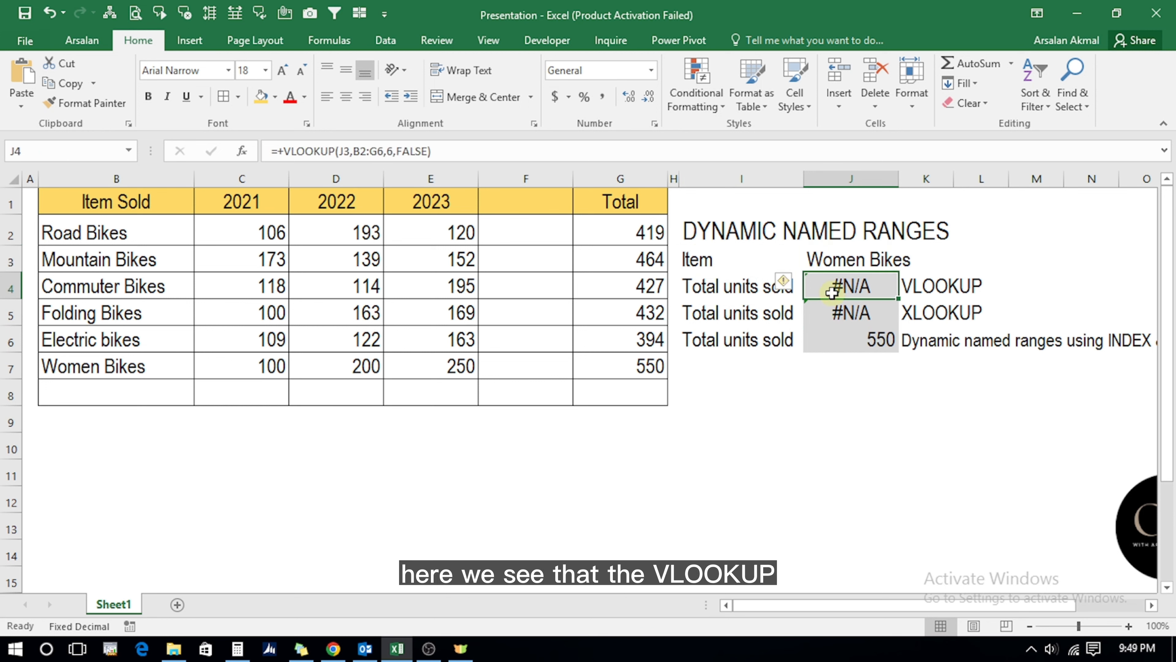
click(837, 314)
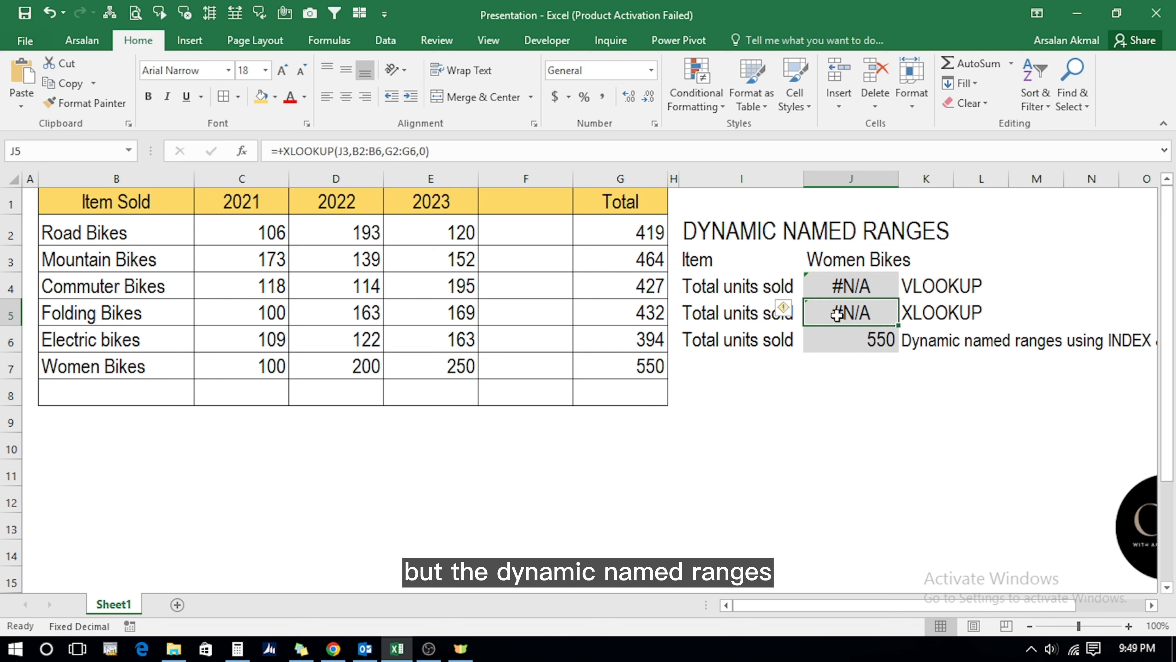
click(836, 341)
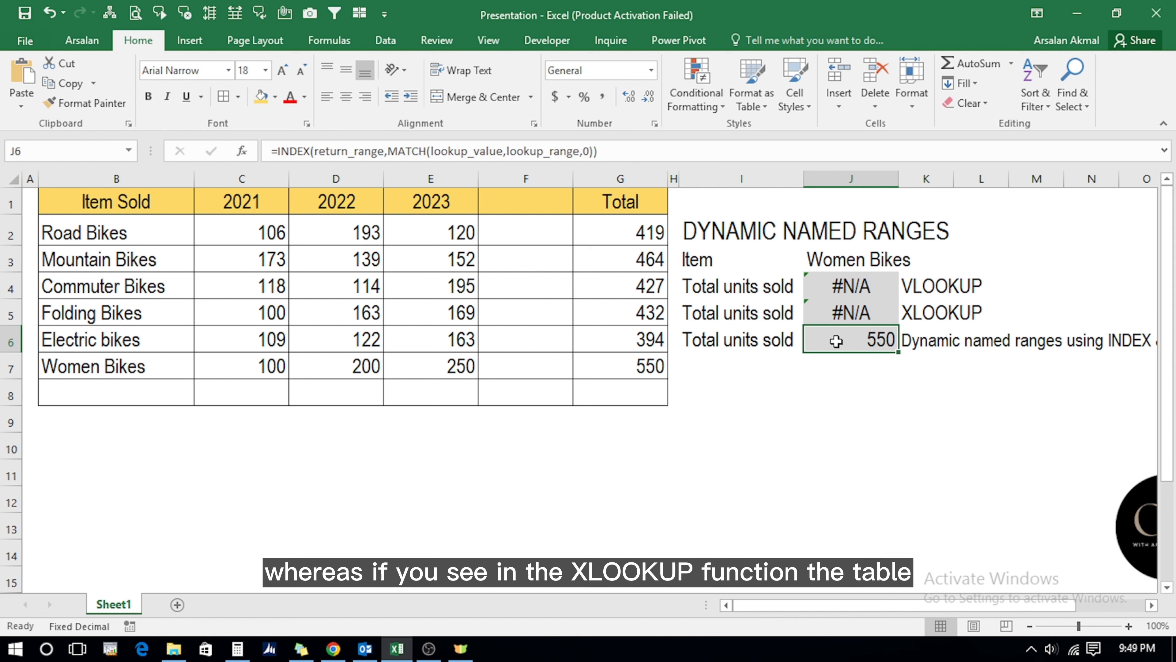
click(835, 315)
double_click(835, 315)
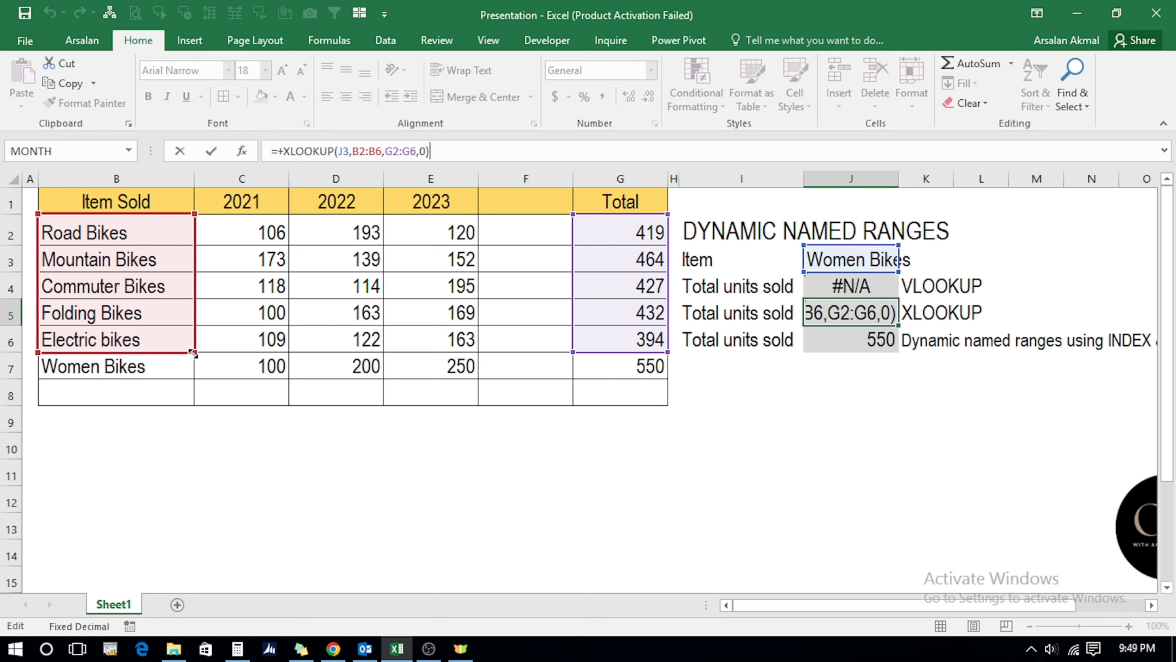
drag(193, 352, 193, 378)
drag(667, 353, 666, 368)
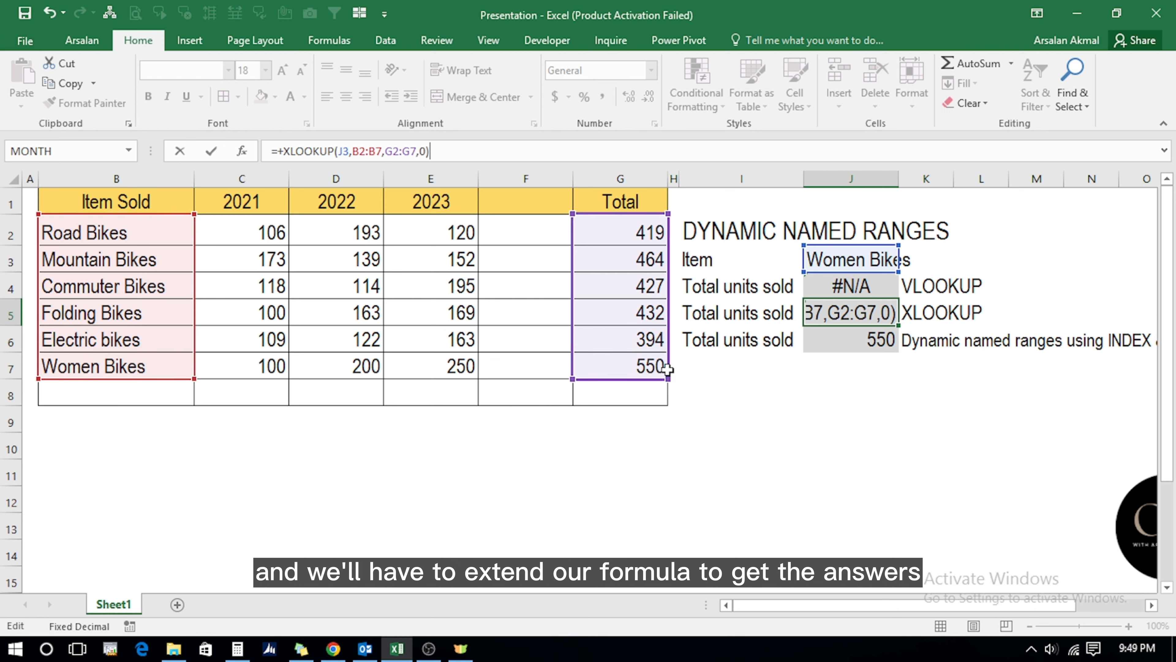
key(Return)
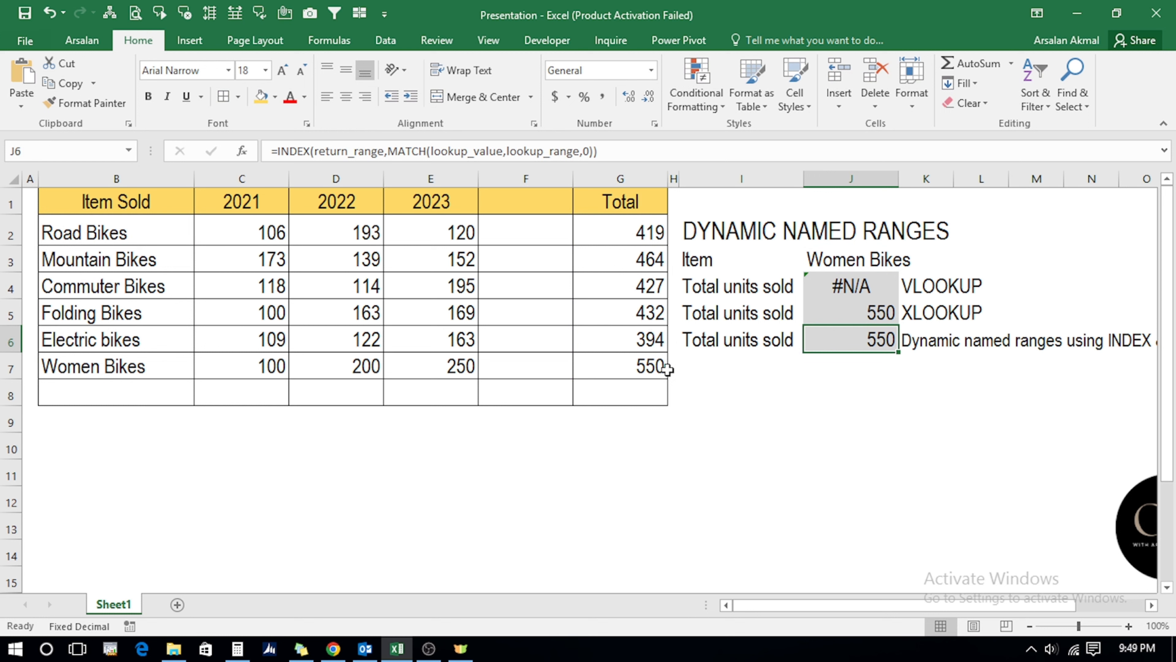
- Extend the table array of the VLOOKUP formula in J4 down to include the Women Bikes row
key(Up)
key(Up)
key(F2)
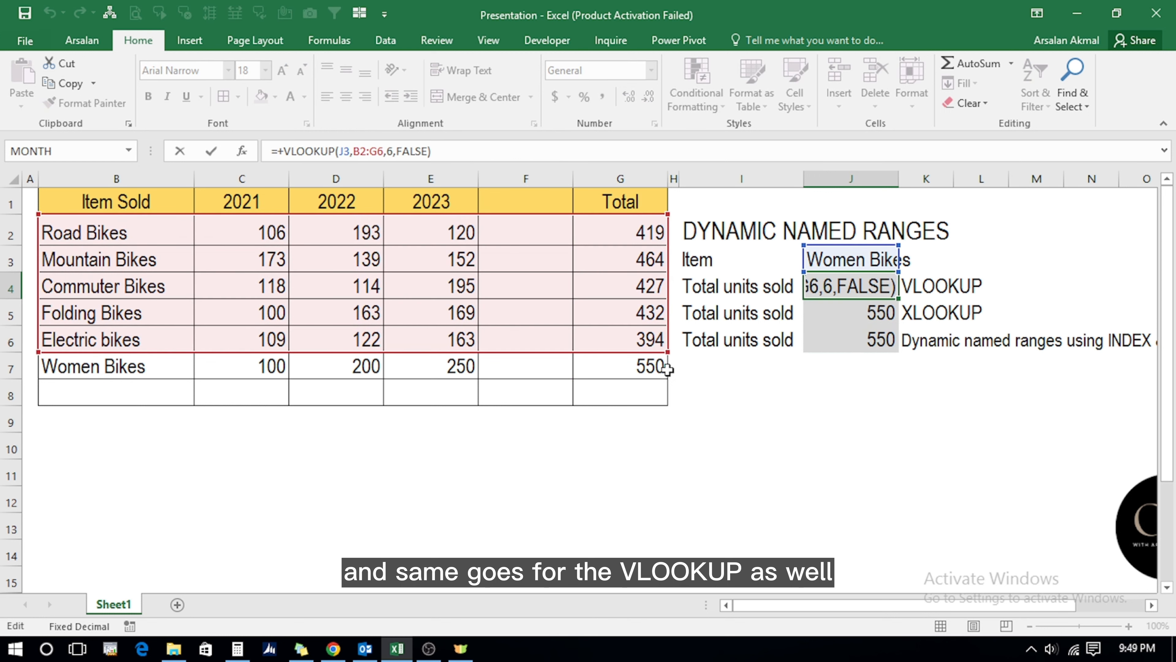
drag(667, 352, 667, 367)
key(Return)
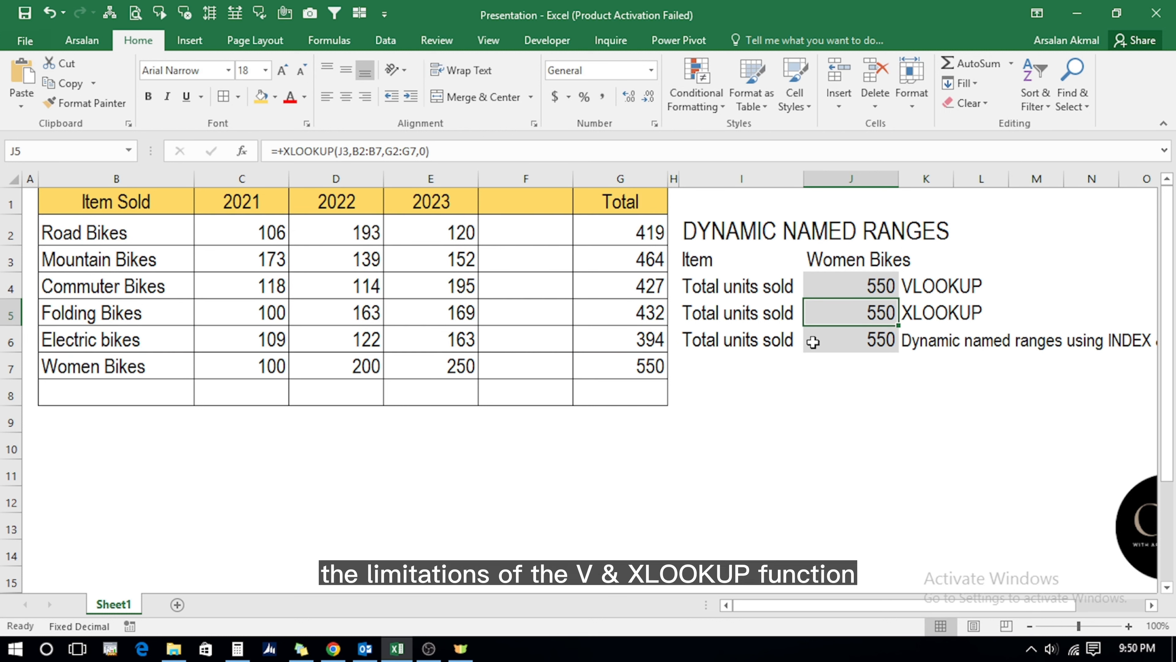